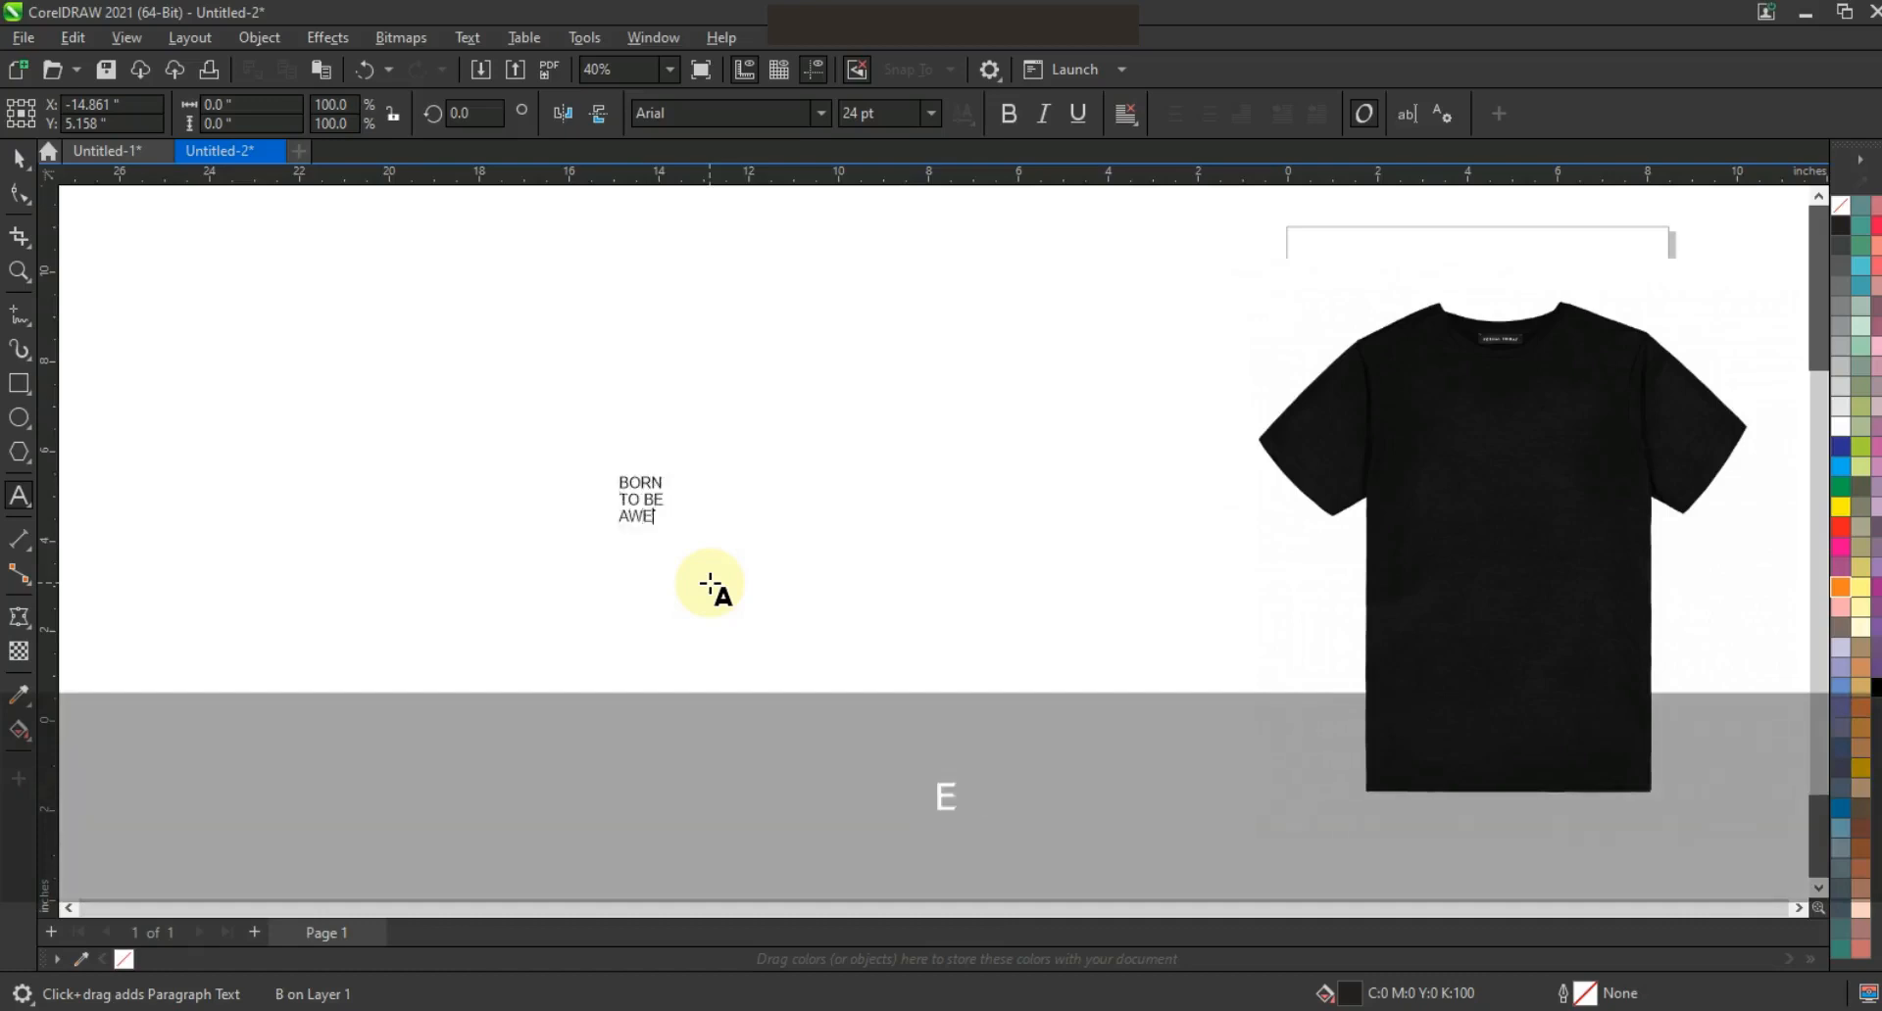
Enlarge the BORN TO BE AWE SOME text to about 197 pt and set its font to Swiss921 BT.
left_click(19, 157)
left_click_drag(676, 554, 912, 831)
left_click_drag(919, 404, 1027, 306)
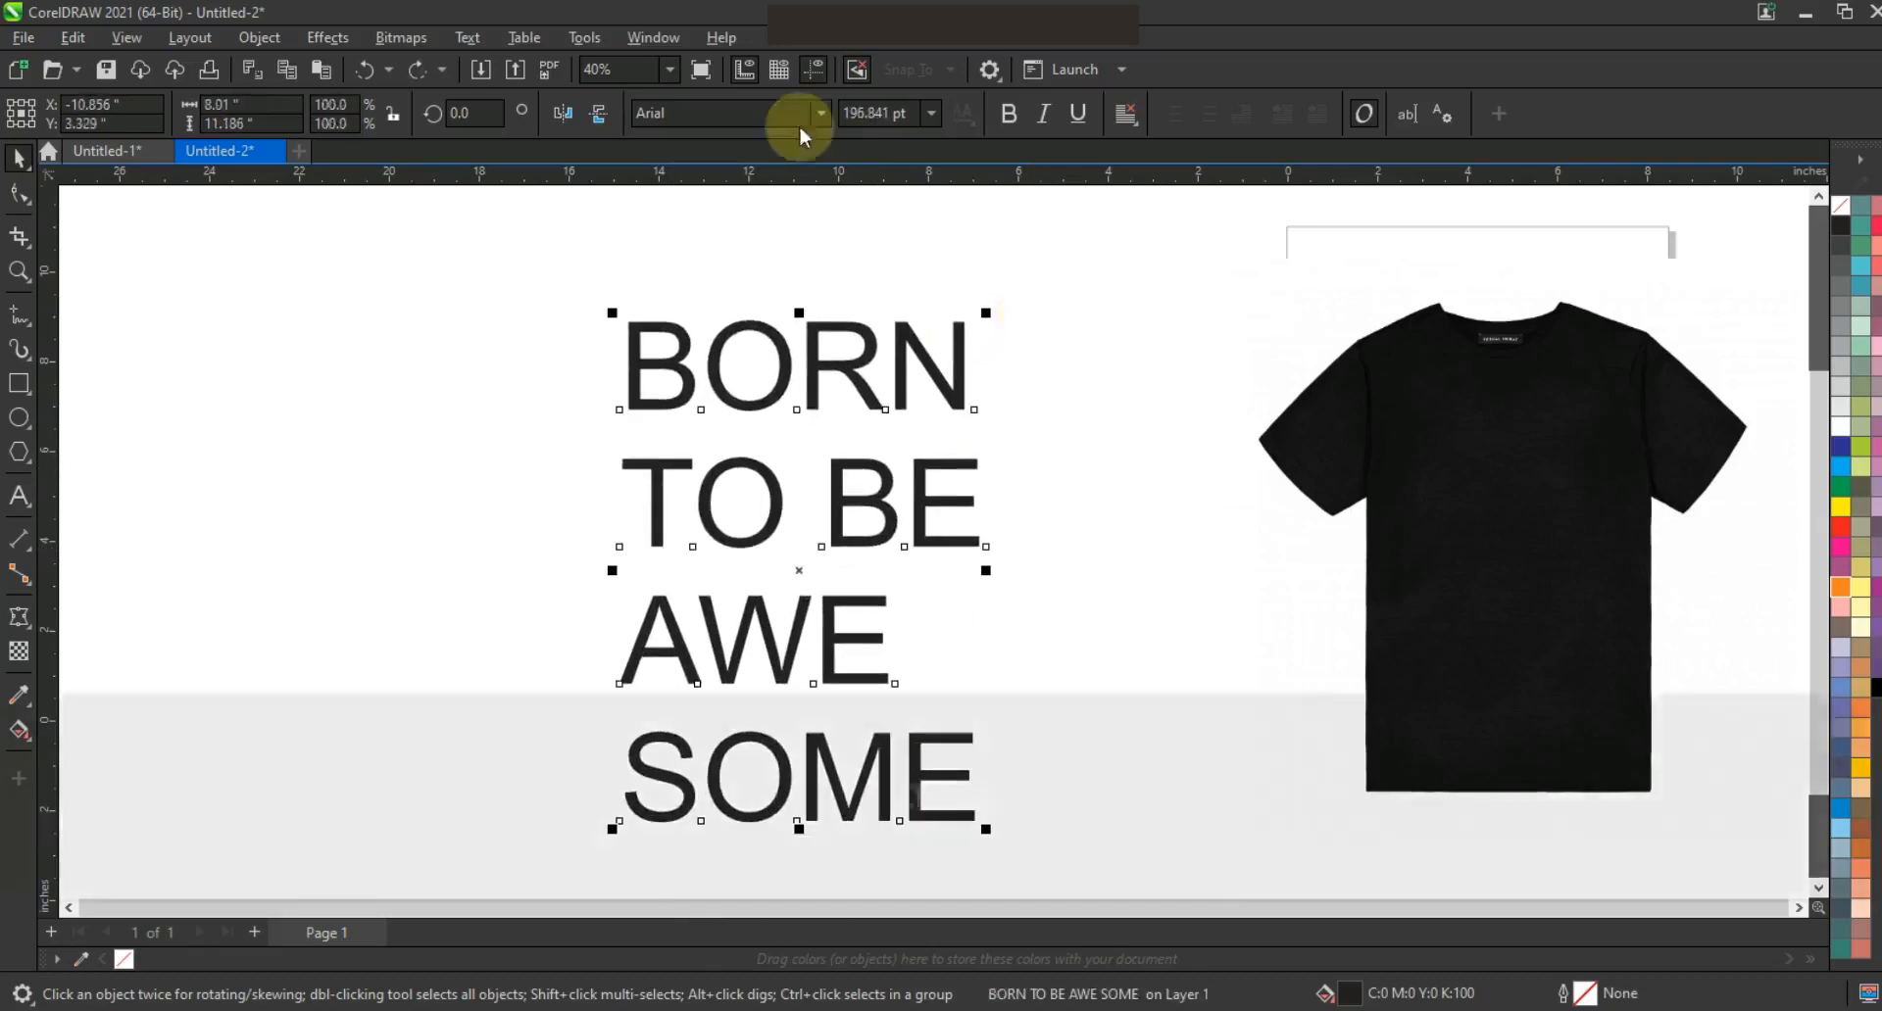
left_click(821, 114)
left_click(777, 185)
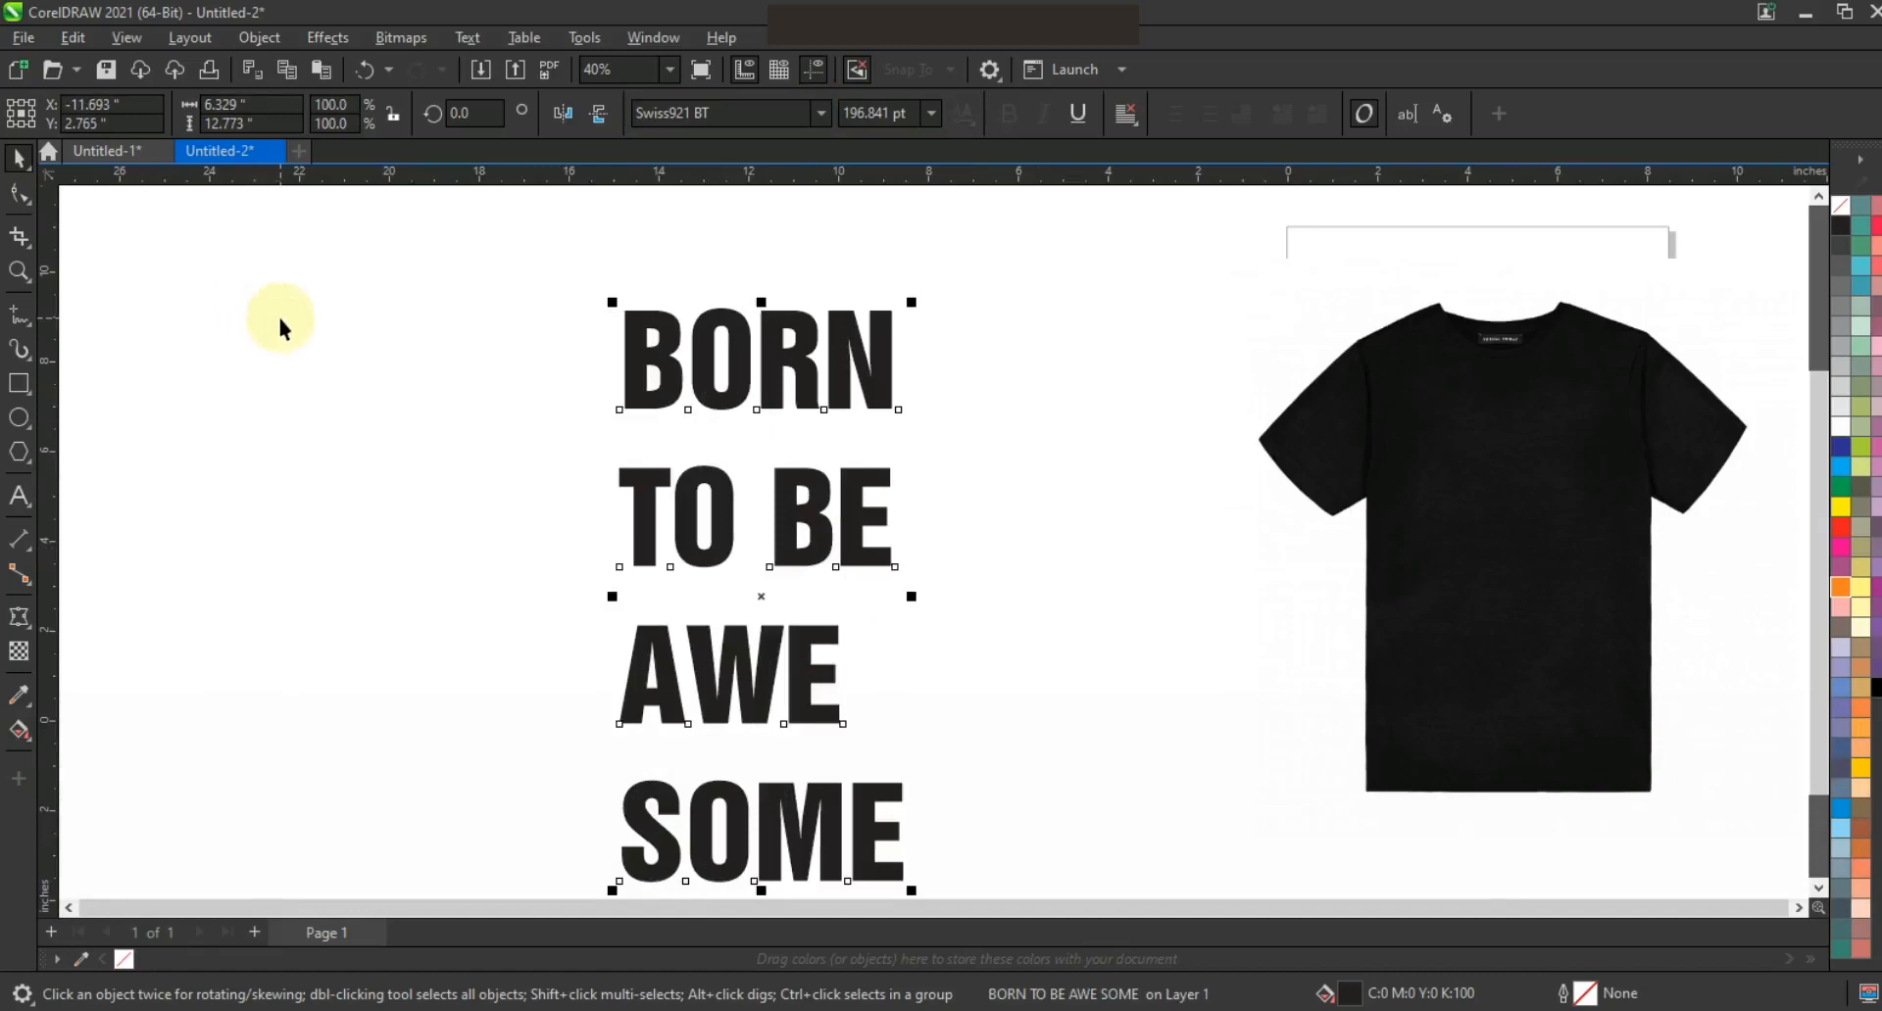
Center-align the four lines of the BORN TO BE AWE SOME text.
left_click(1125, 114)
left_click(1149, 206)
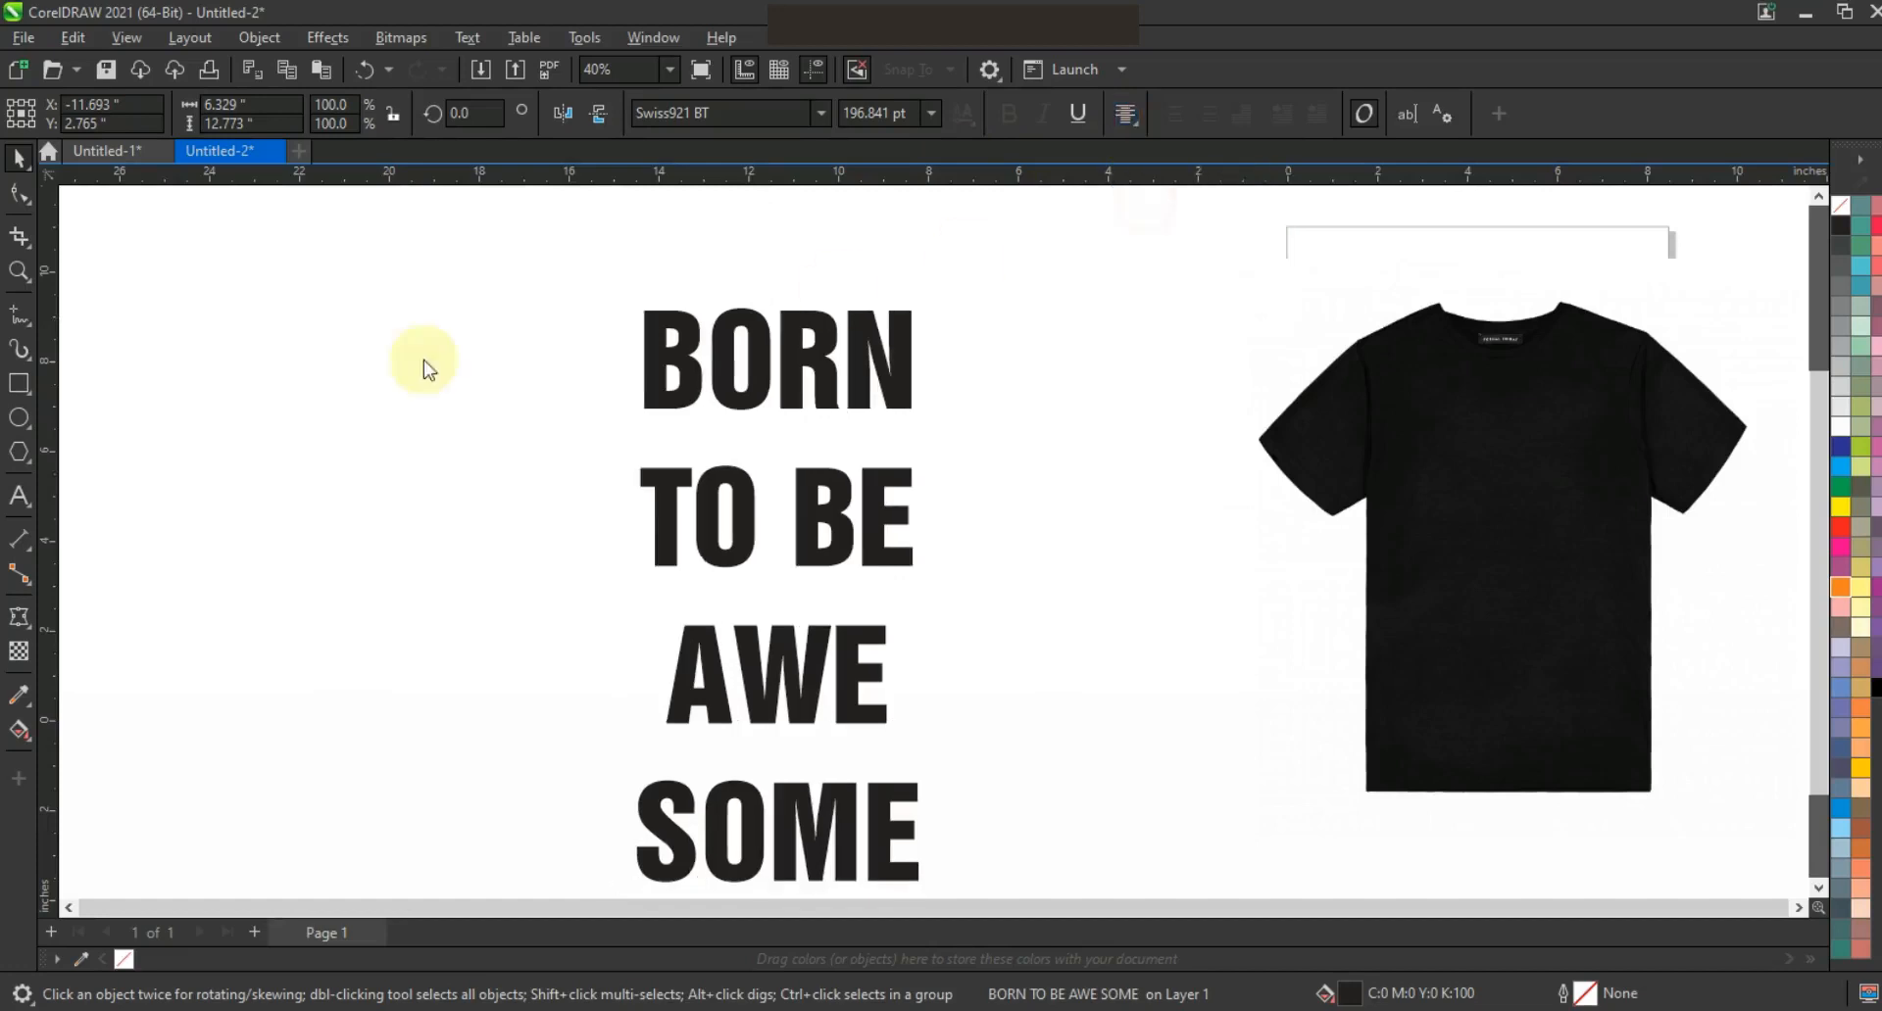
left_click(437, 367)
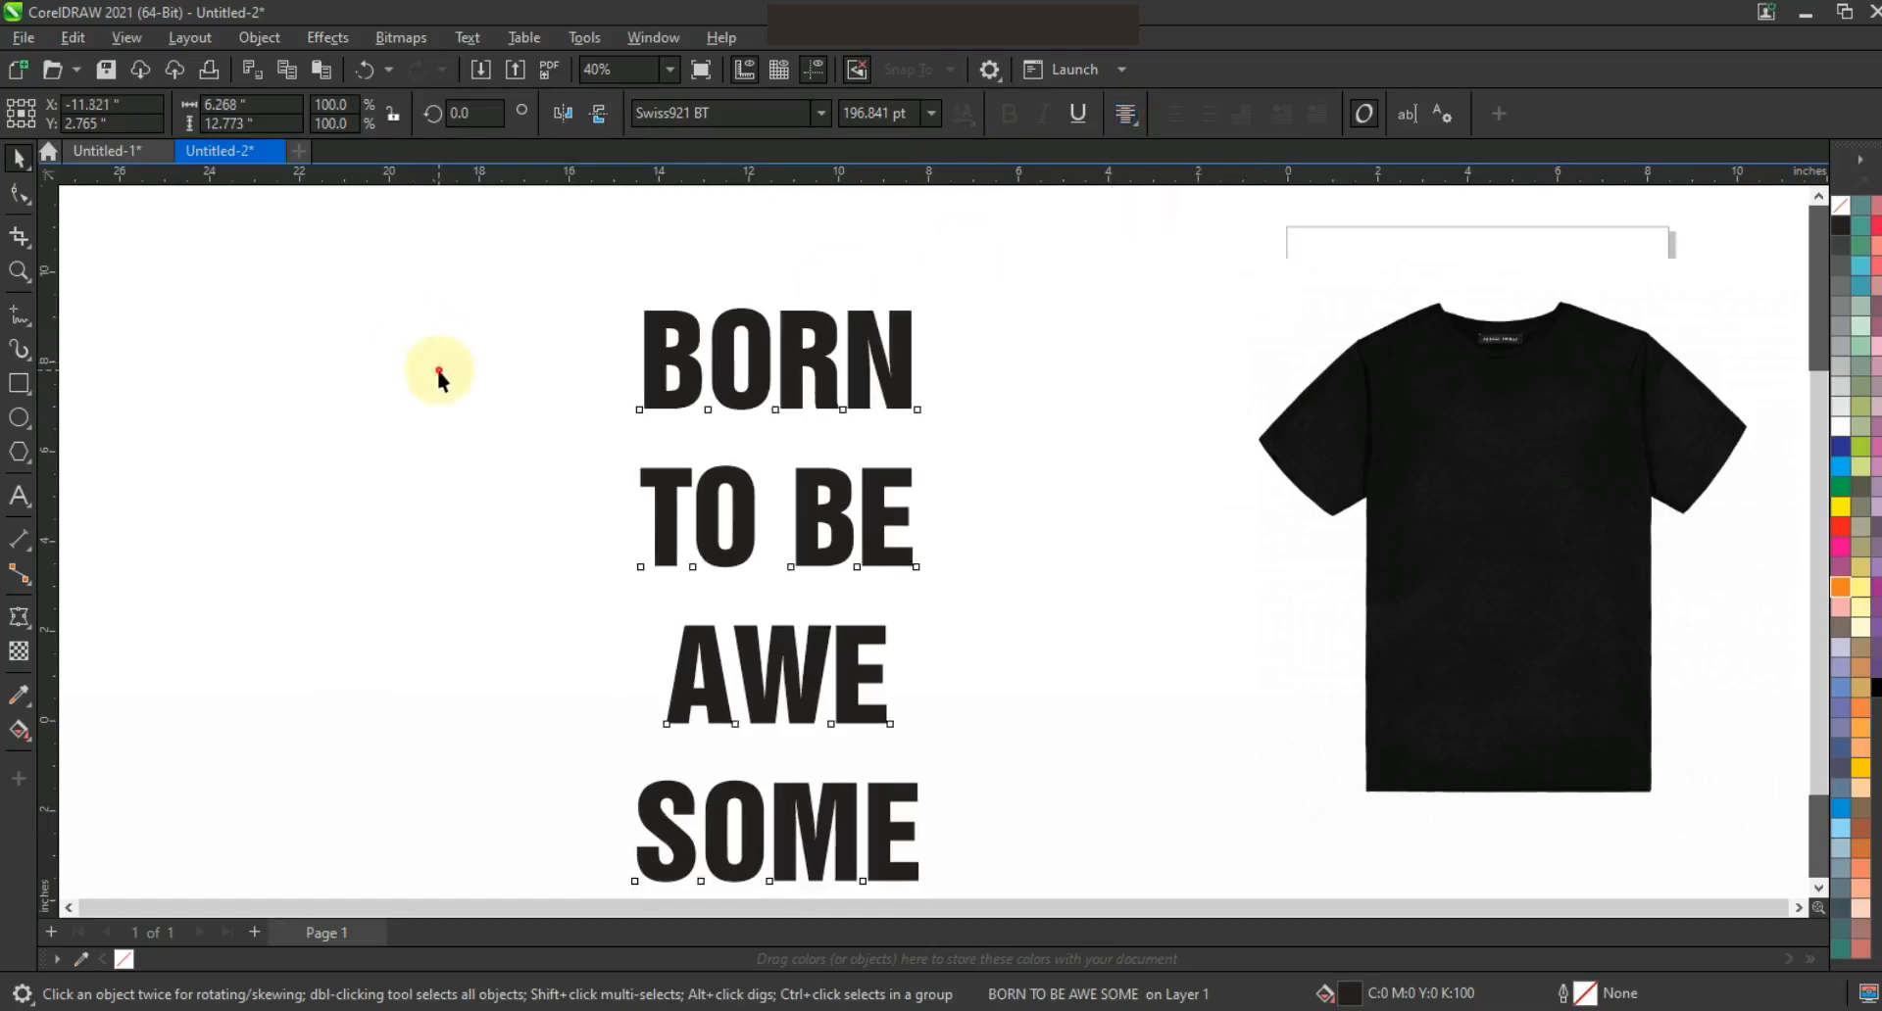
Break the text block apart into four separate lines.
left_click(802, 495)
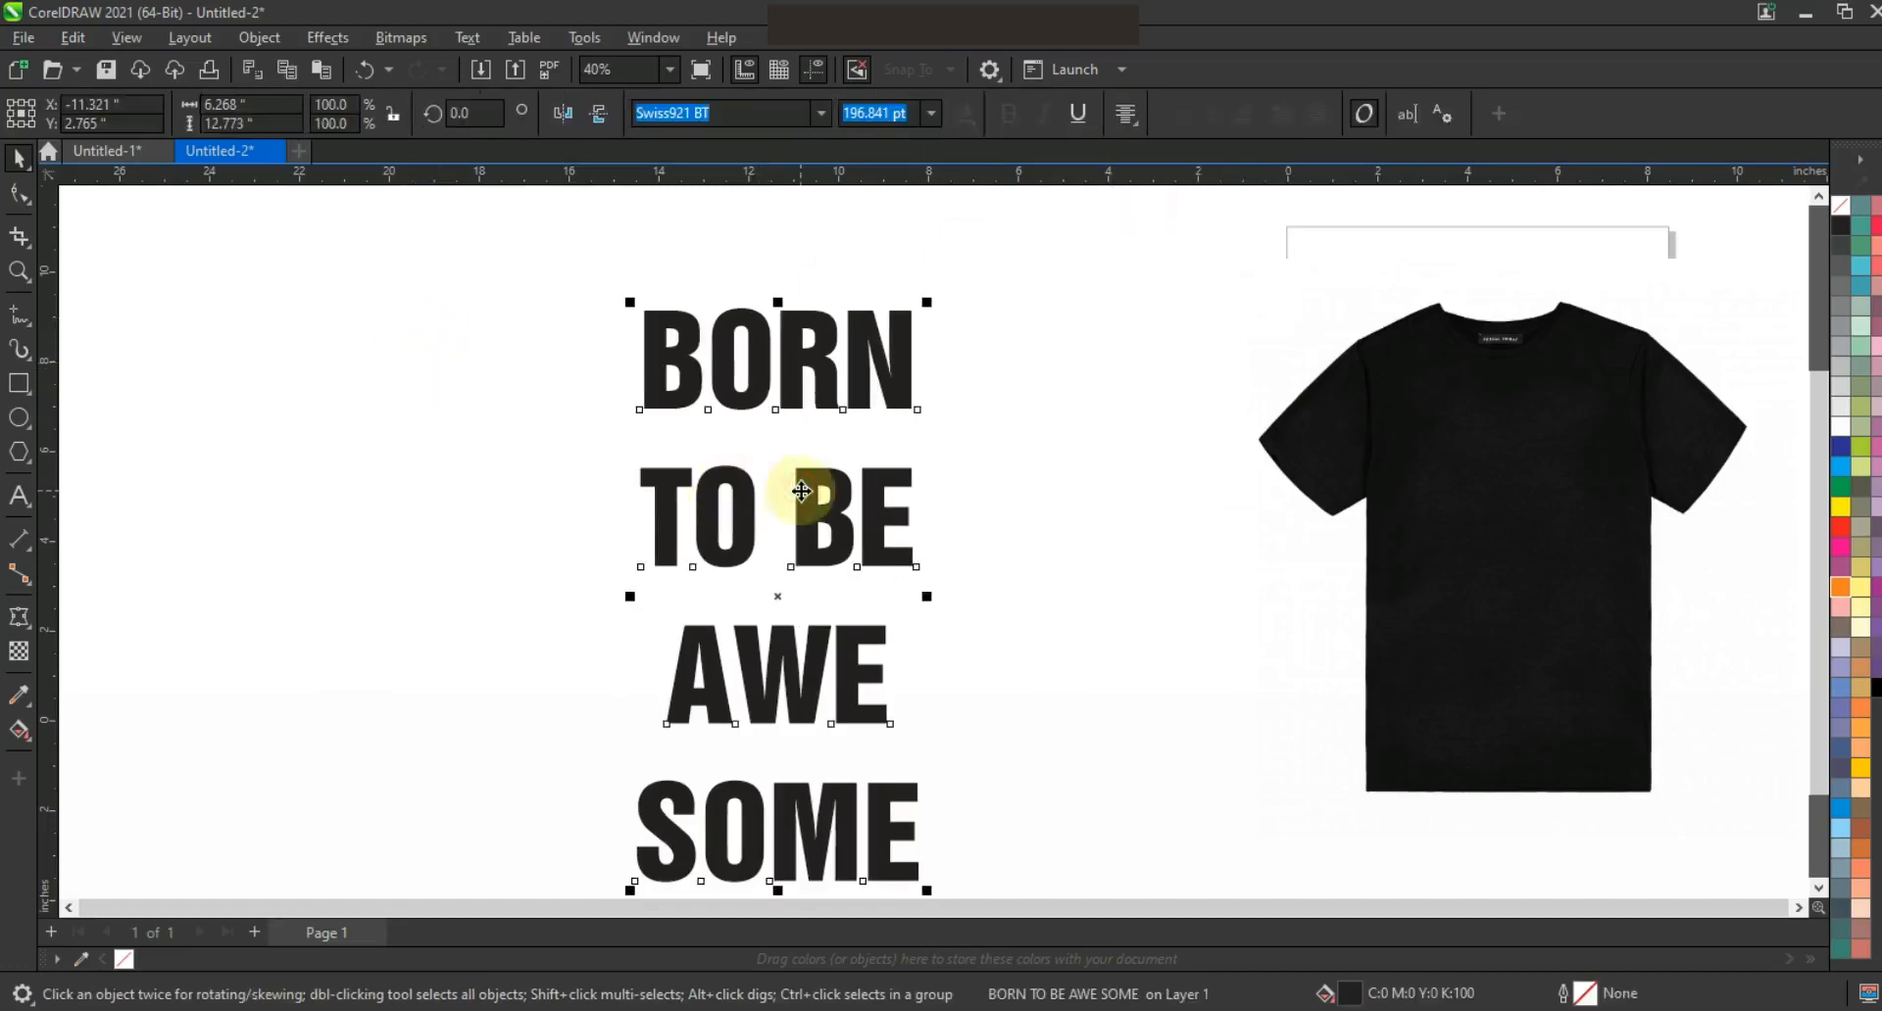
left_click(258, 37)
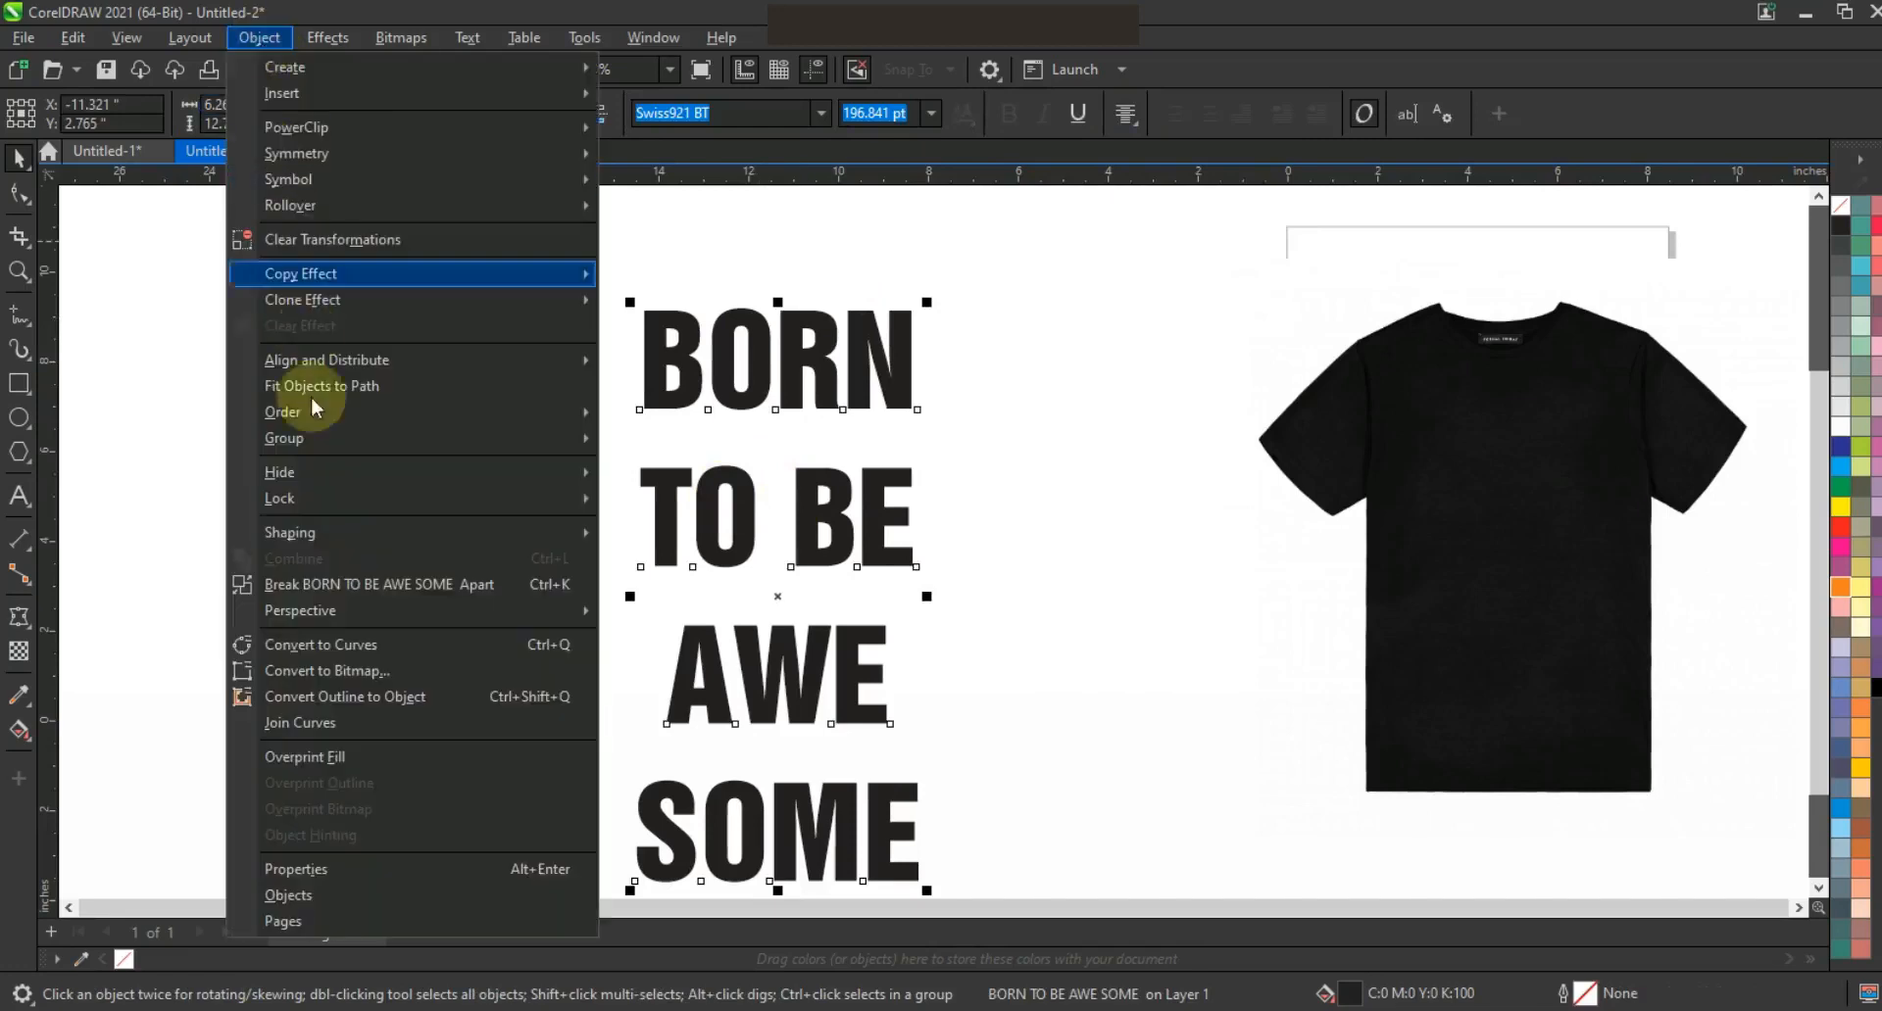
left_click(318, 585)
left_click(291, 442)
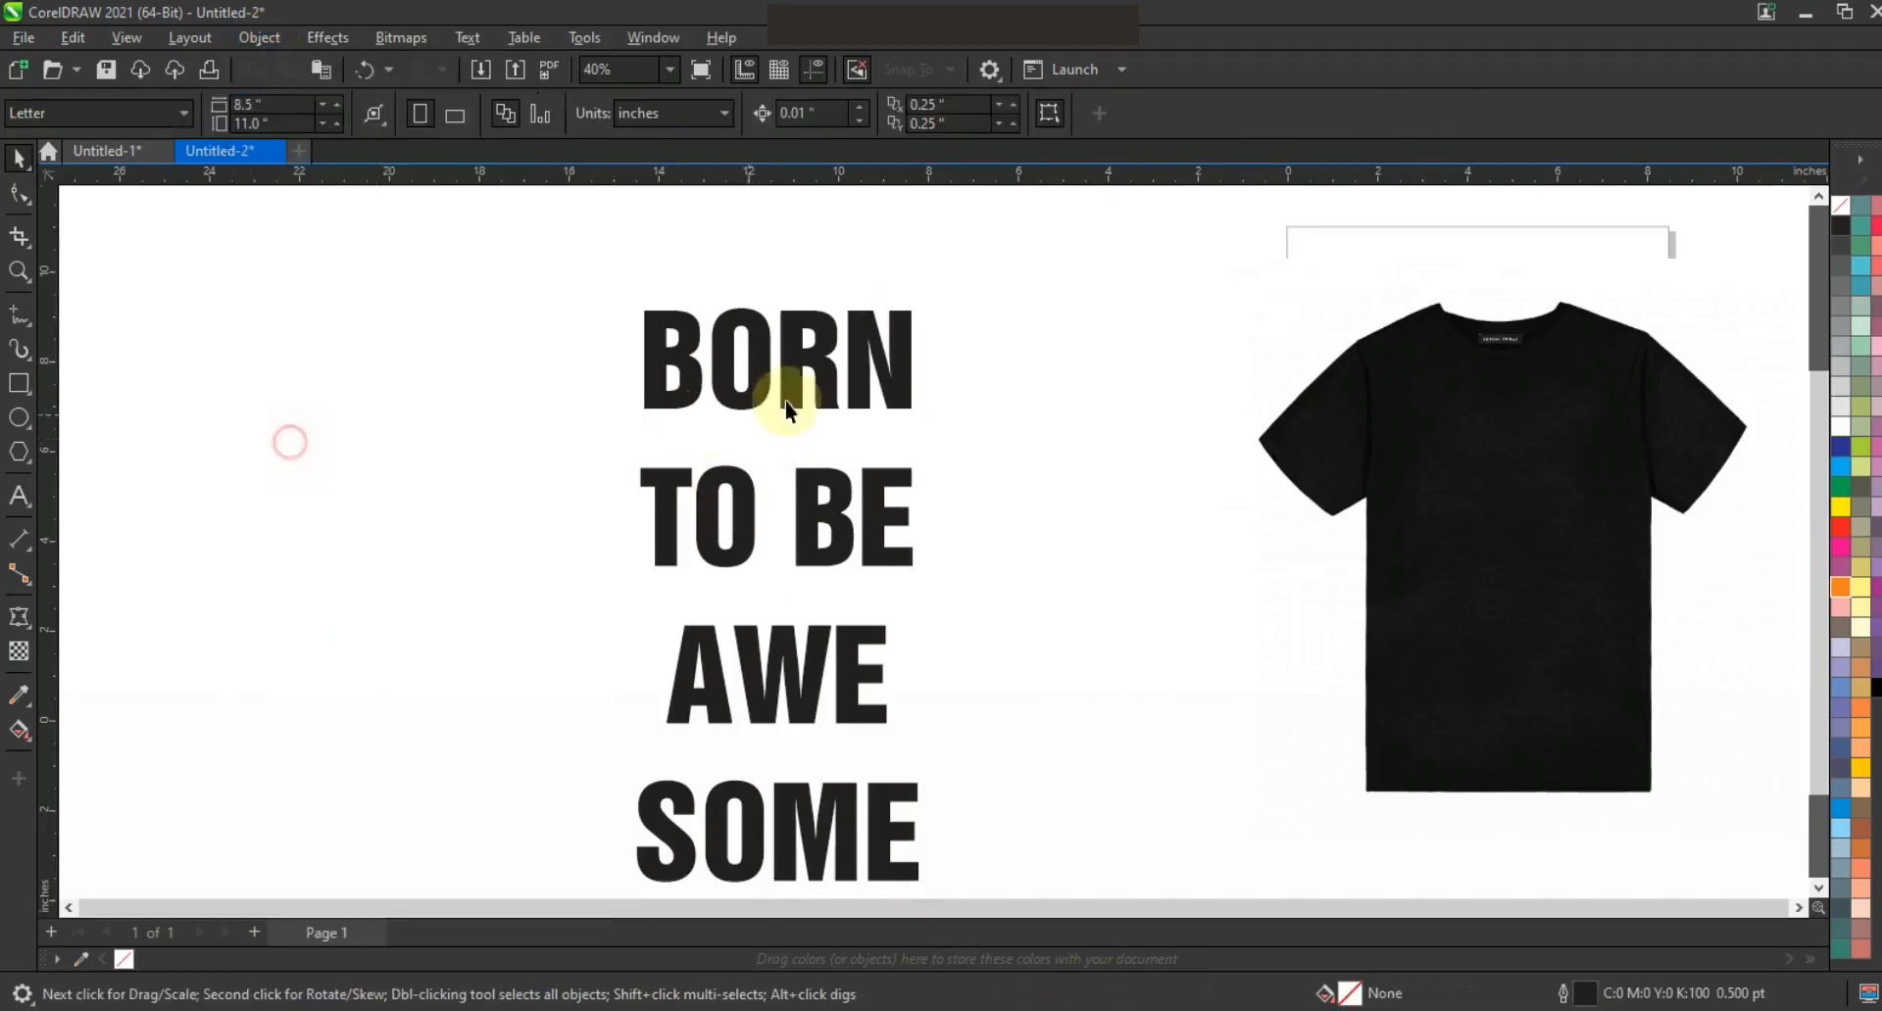
Convert each of the four text lines, BORN, TO BE, AWE and SOME, to curves.
left_click(795, 375)
key("ctrl+q")
left_click(836, 504)
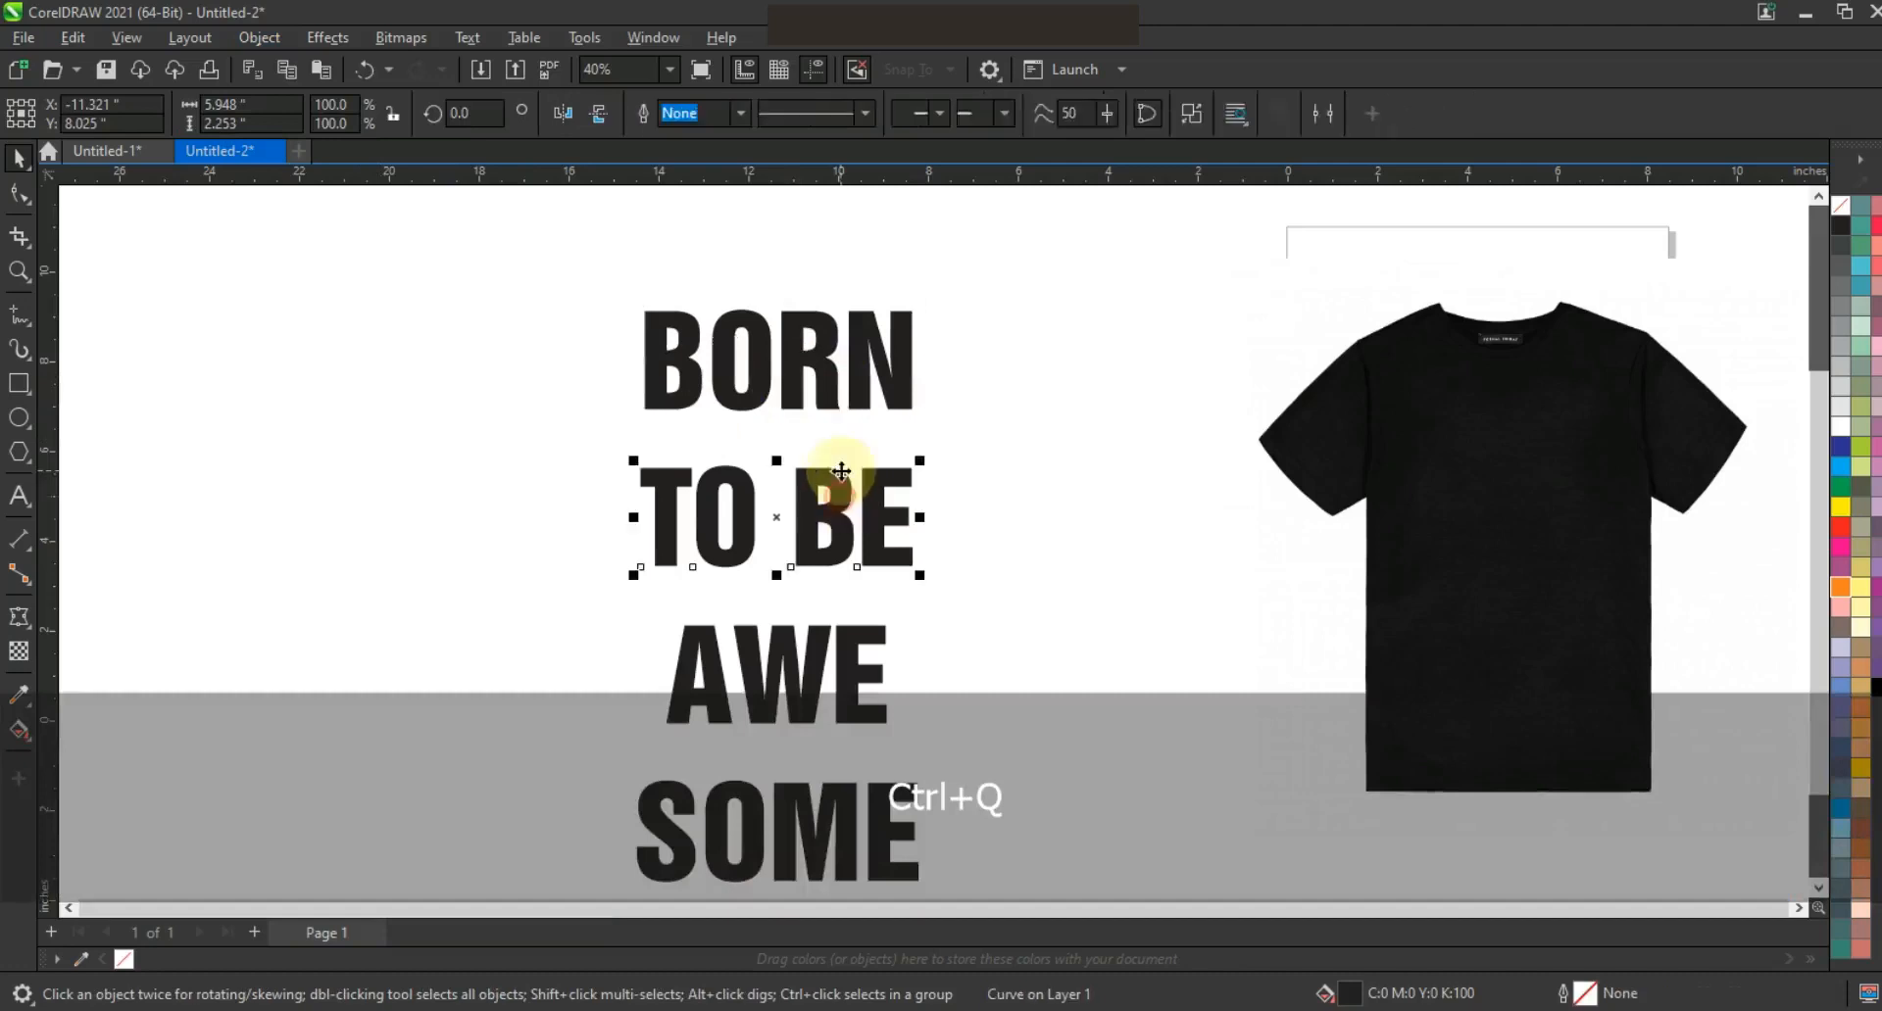
key("ctrl+q")
left_click(851, 655)
key("ctrl+q")
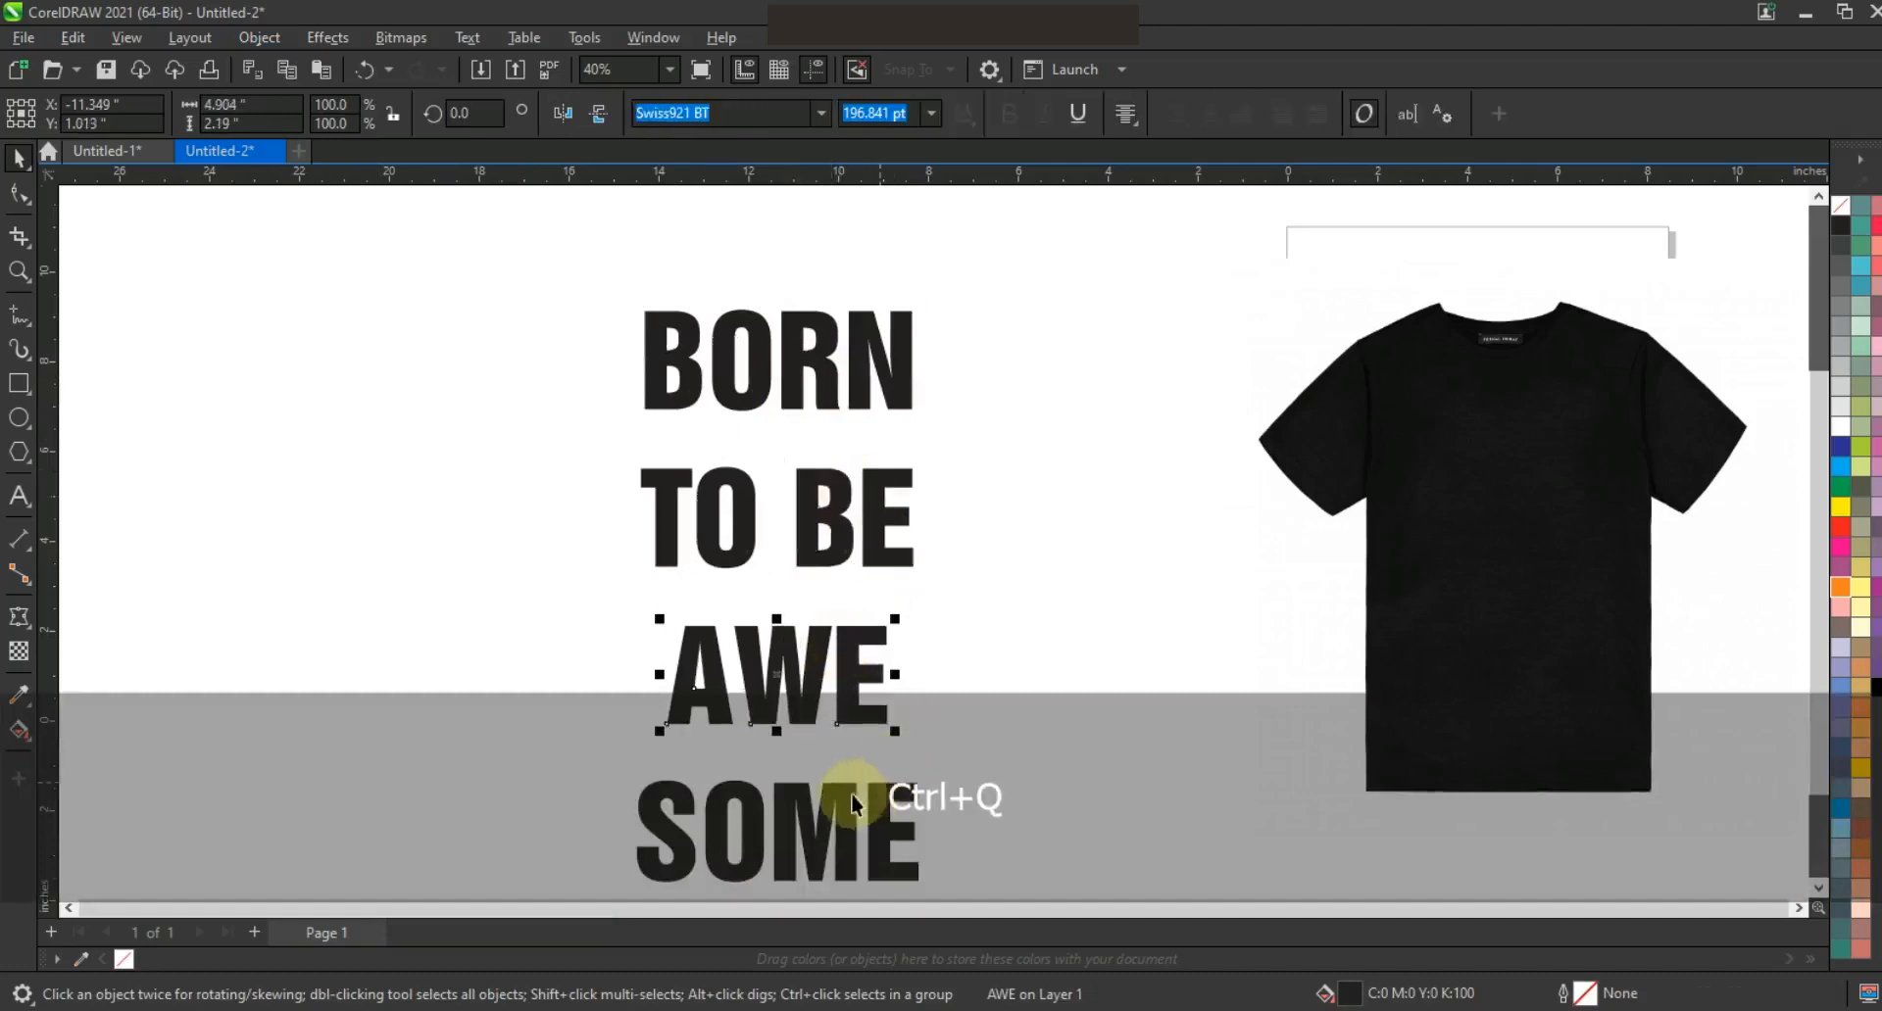
left_click(861, 790)
key("ctrl+q")
left_click(994, 390)
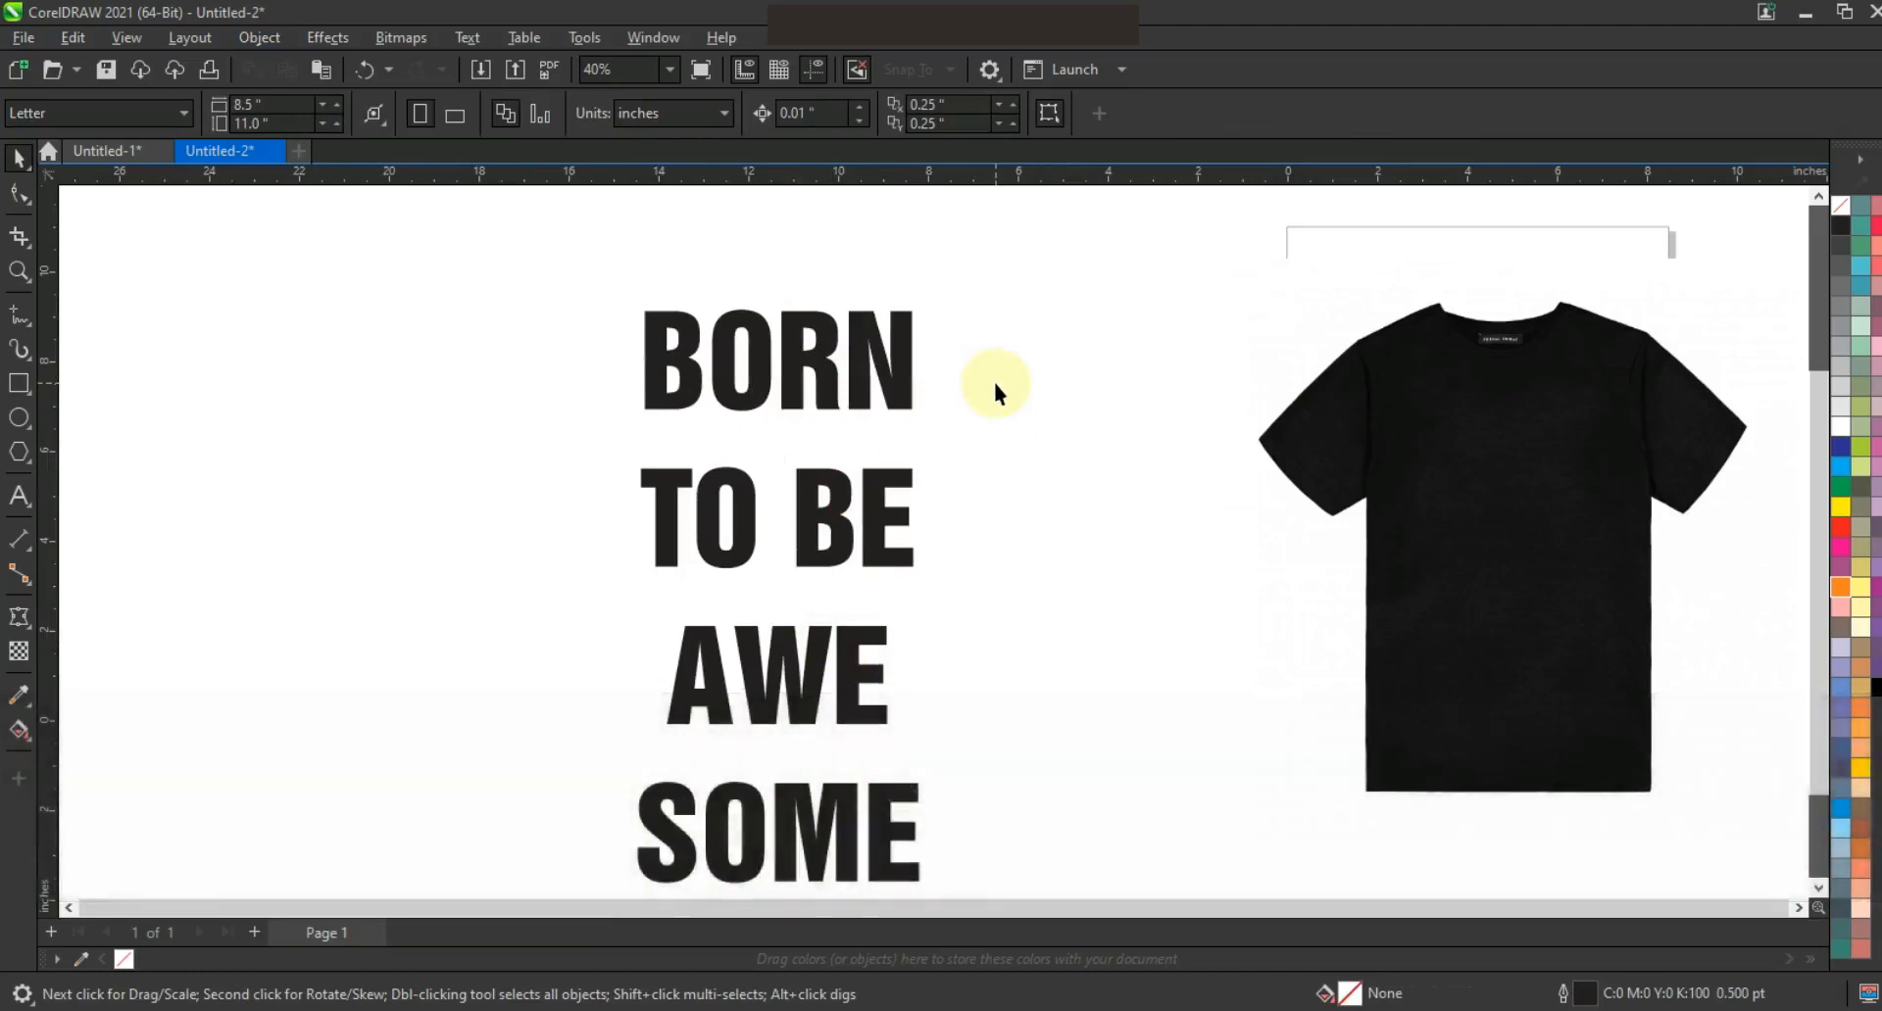
Draw a straight 45-degree line about 2.7 inches wide and high across the O and R of BORN.
key("z")
left_click_drag(567, 256, 1104, 480)
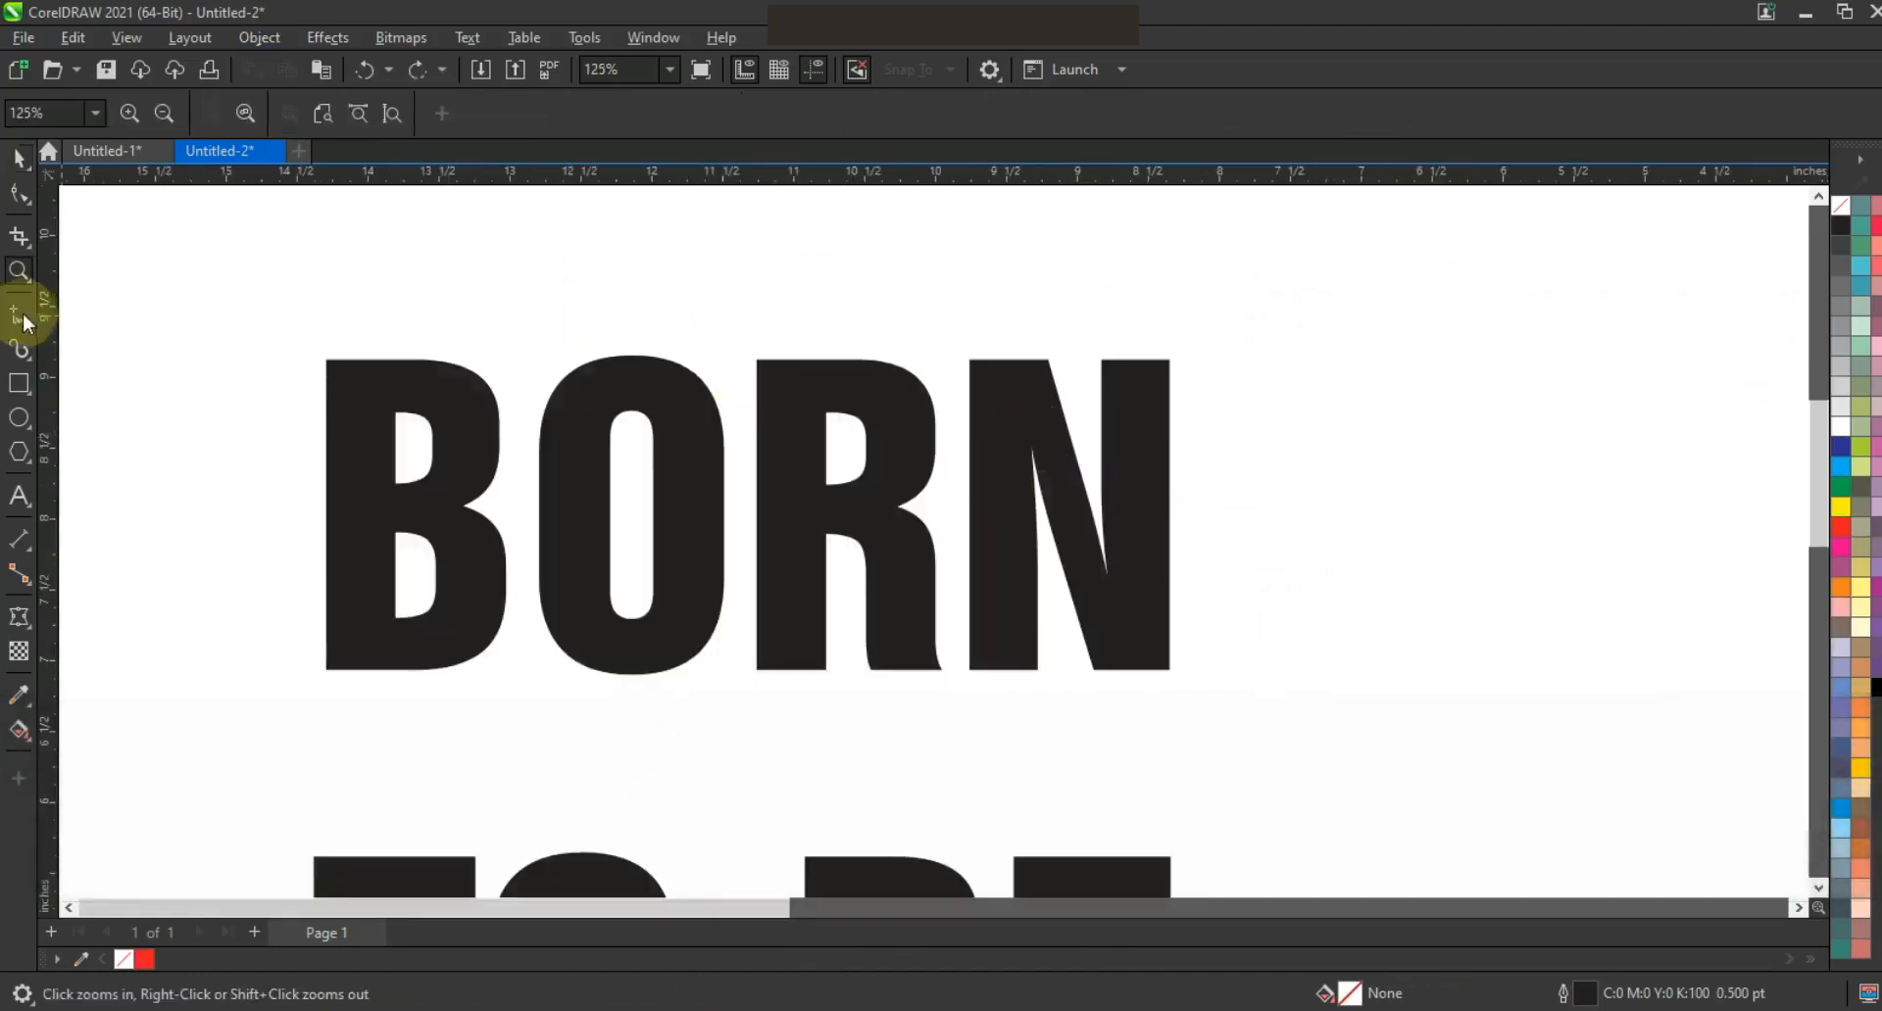
left_click(19, 317)
left_click(861, 343)
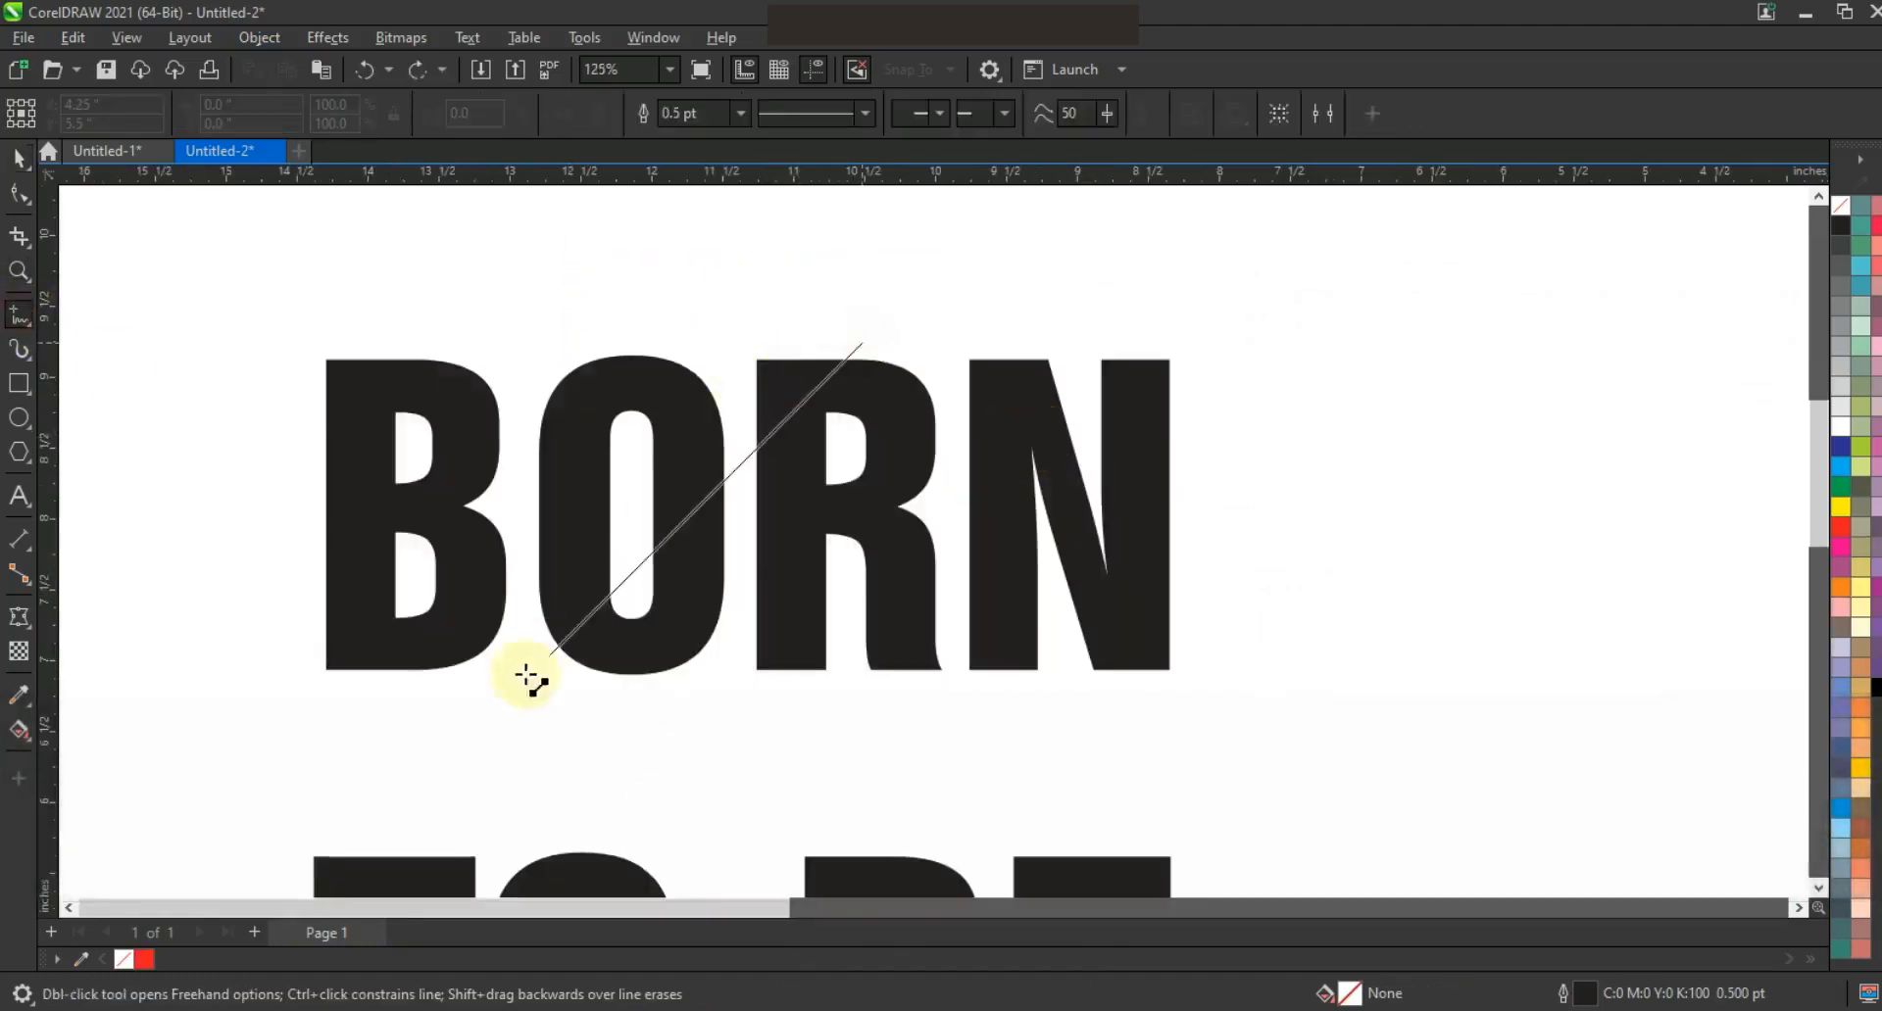
left_click(481, 727)
left_click(19, 157)
Give the diagonal line a 3.0 pt red outline.
left_click(741, 113)
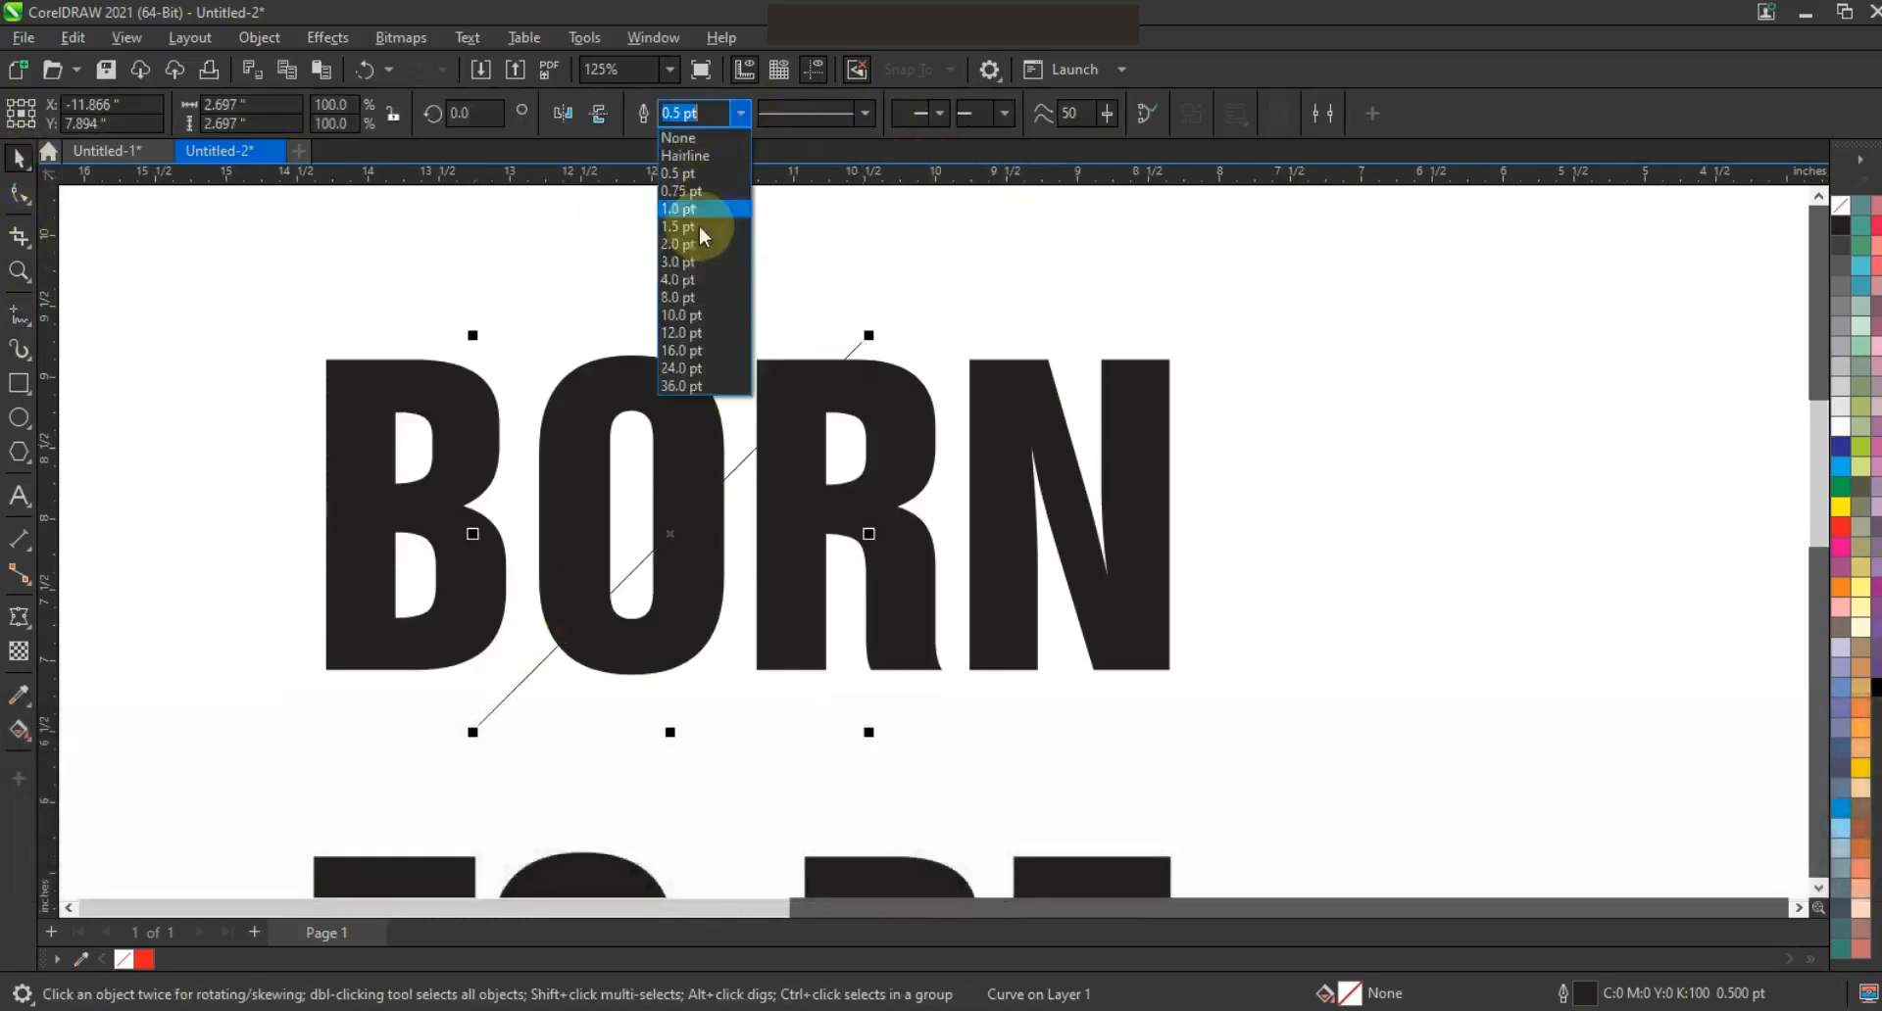
left_click(715, 191)
right_click(1841, 527)
left_click(1666, 537)
Place copies of the red diagonal line across the N of BORN and the letters of TO BE.
left_click_drag(857, 351, 859, 586)
key("F3")
left_click_drag(799, 640, 1075, 598)
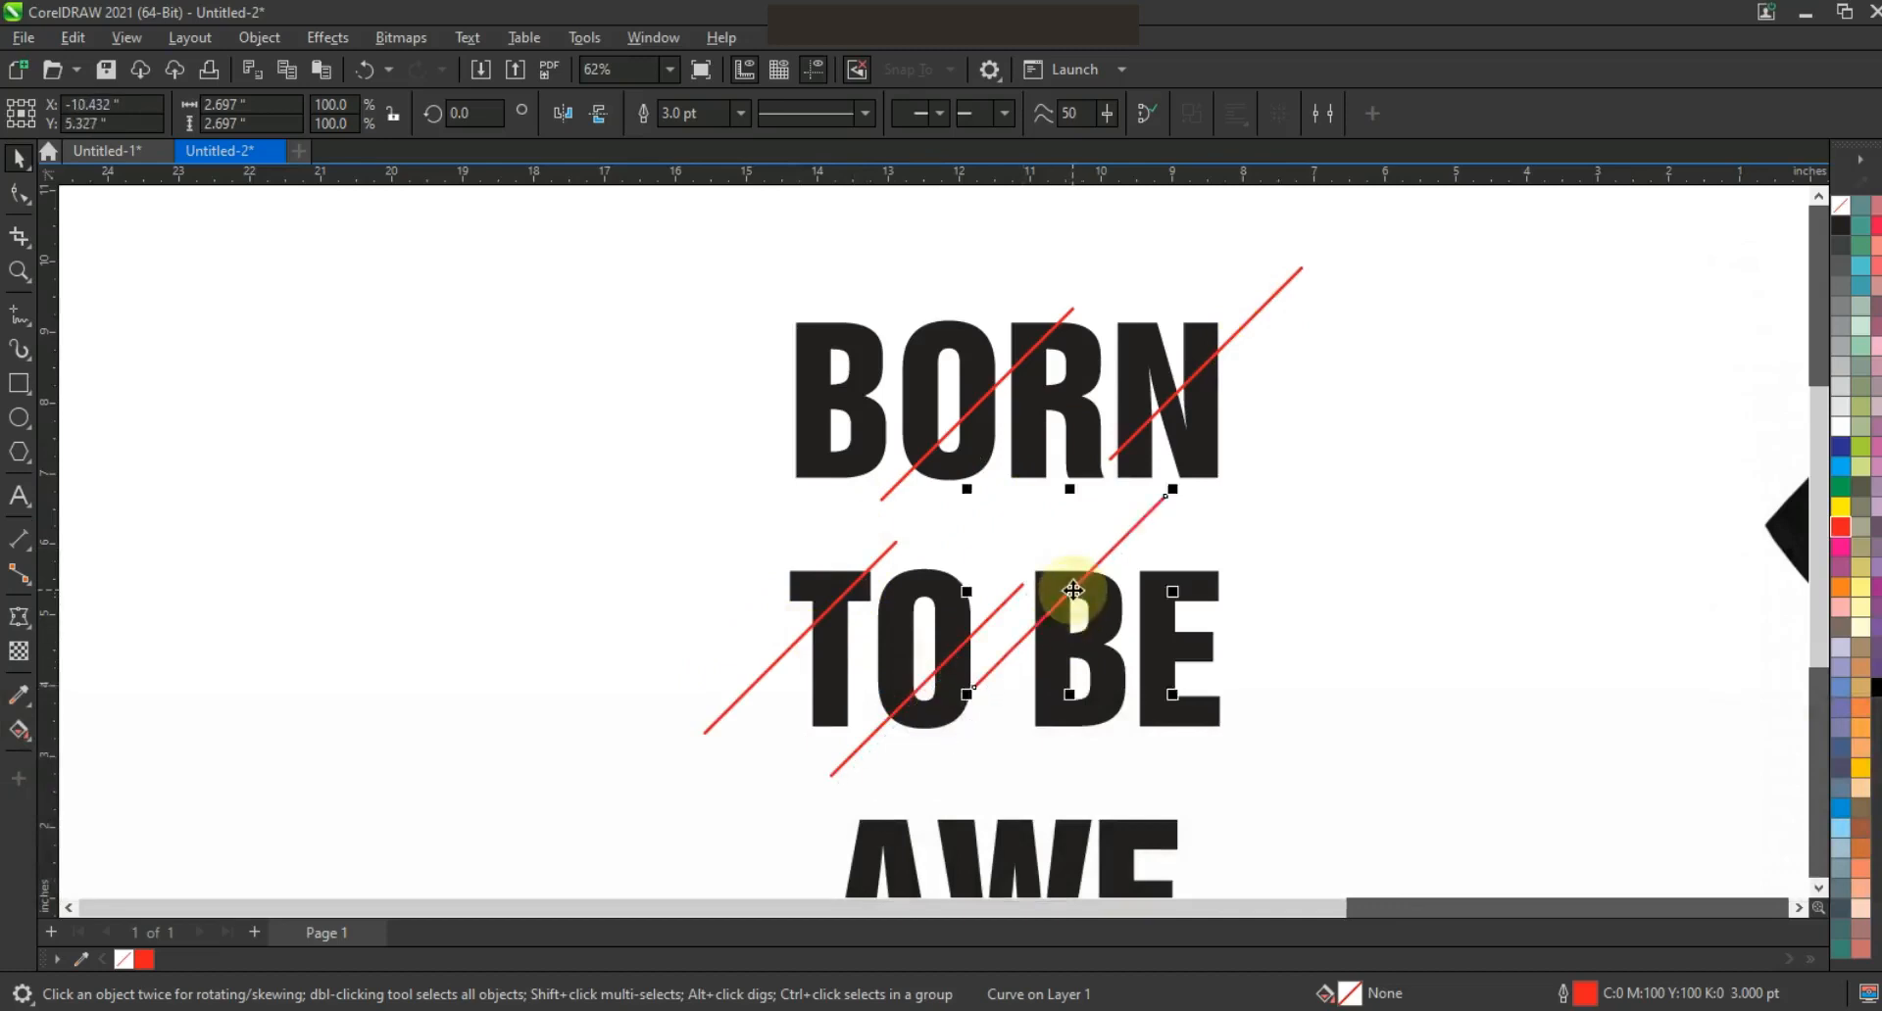
left_click_drag(1176, 666, 1176, 666)
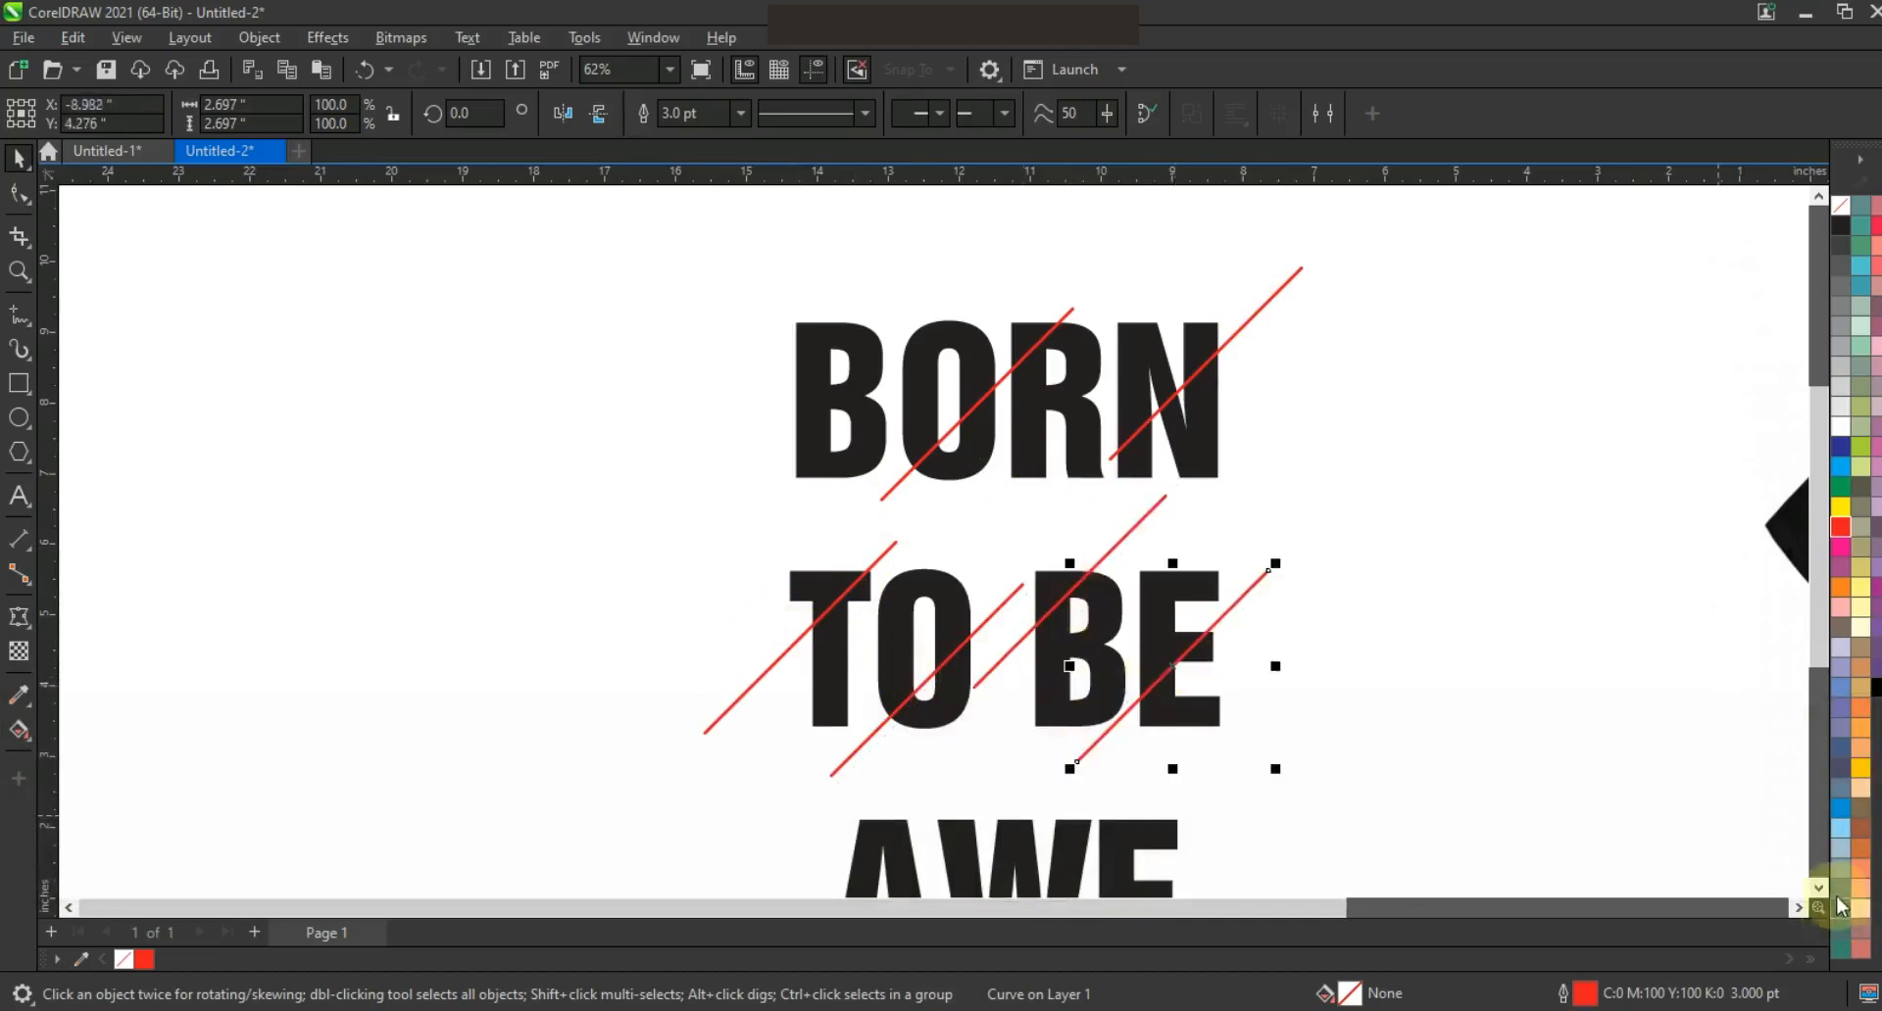
Place further copies of the red diagonal line across the letters of AWE and SOME.
scroll(1009, 441, "down", 3)
left_click_drag(1010, 434, 899, 741)
left_click_drag(968, 674, 1166, 734)
scroll(1820, 887, "down", 3)
left_click_drag(1148, 466, 1081, 662)
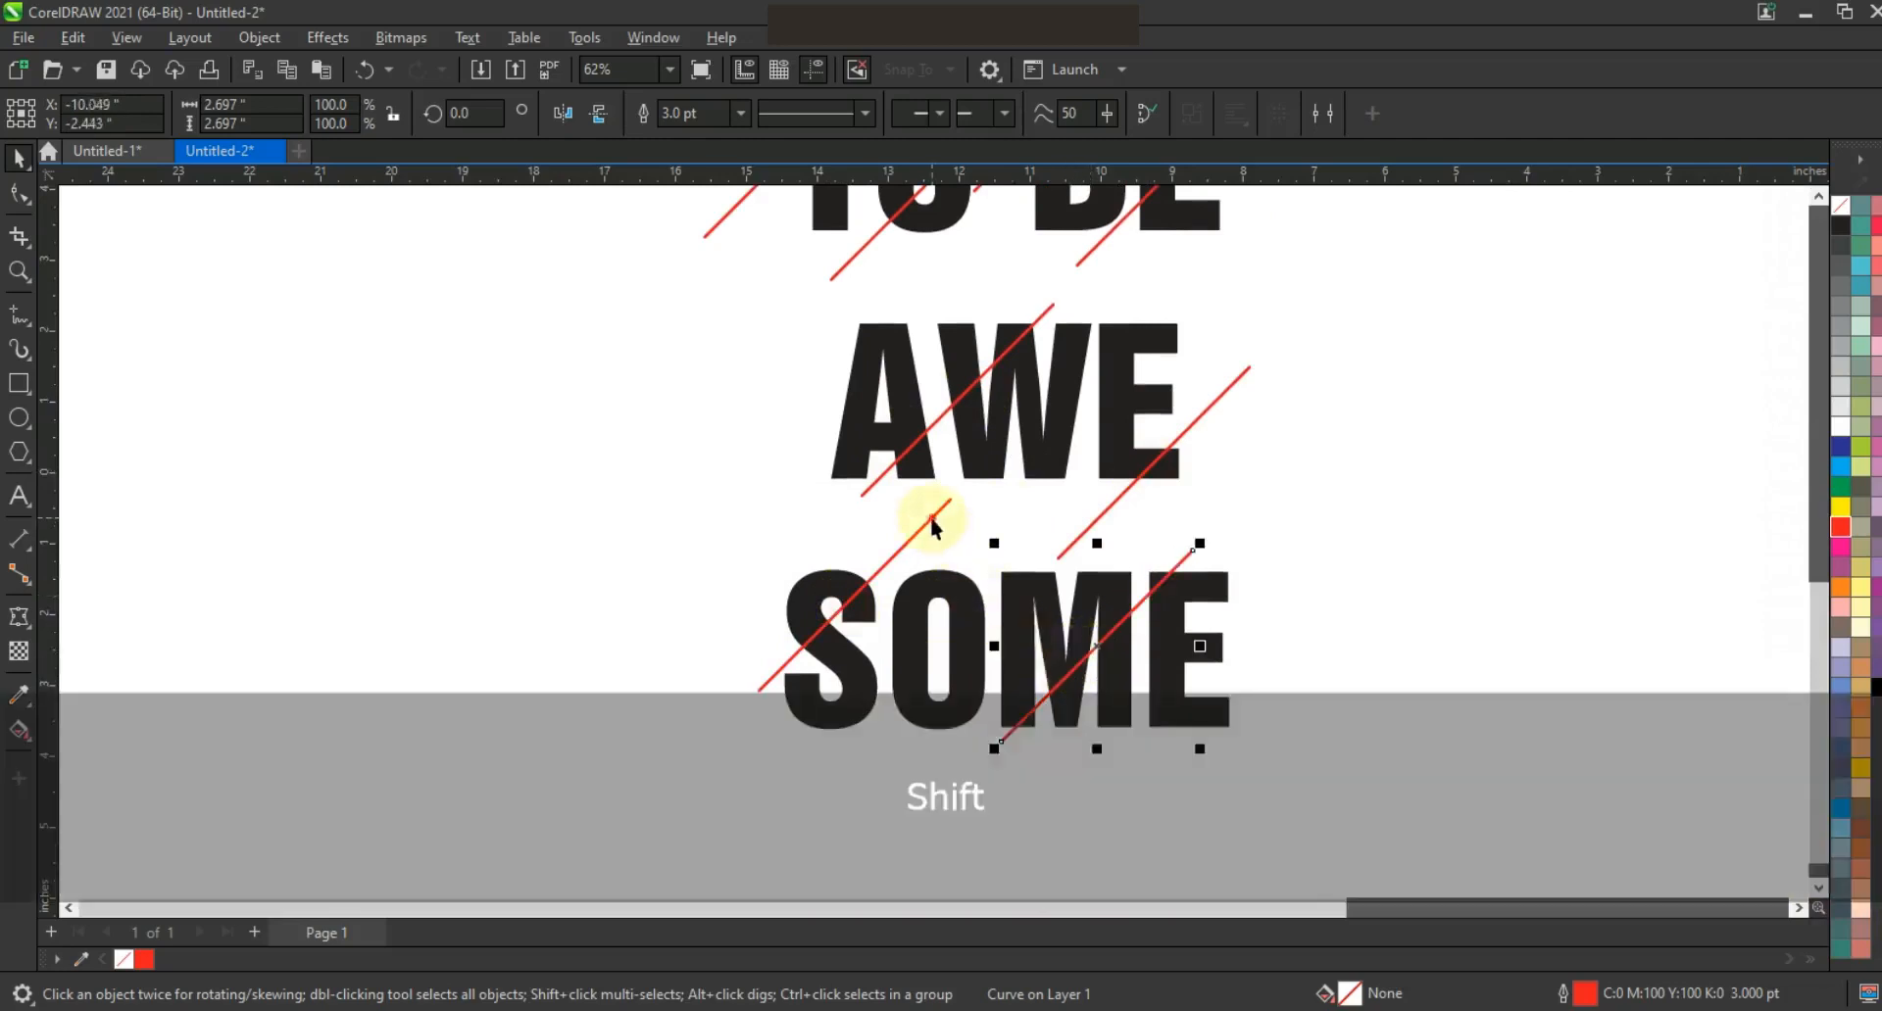
Select all the red diagonal lines and combine them into one curve.
left_click(929, 521, "shift")
left_click(1246, 381, "shift")
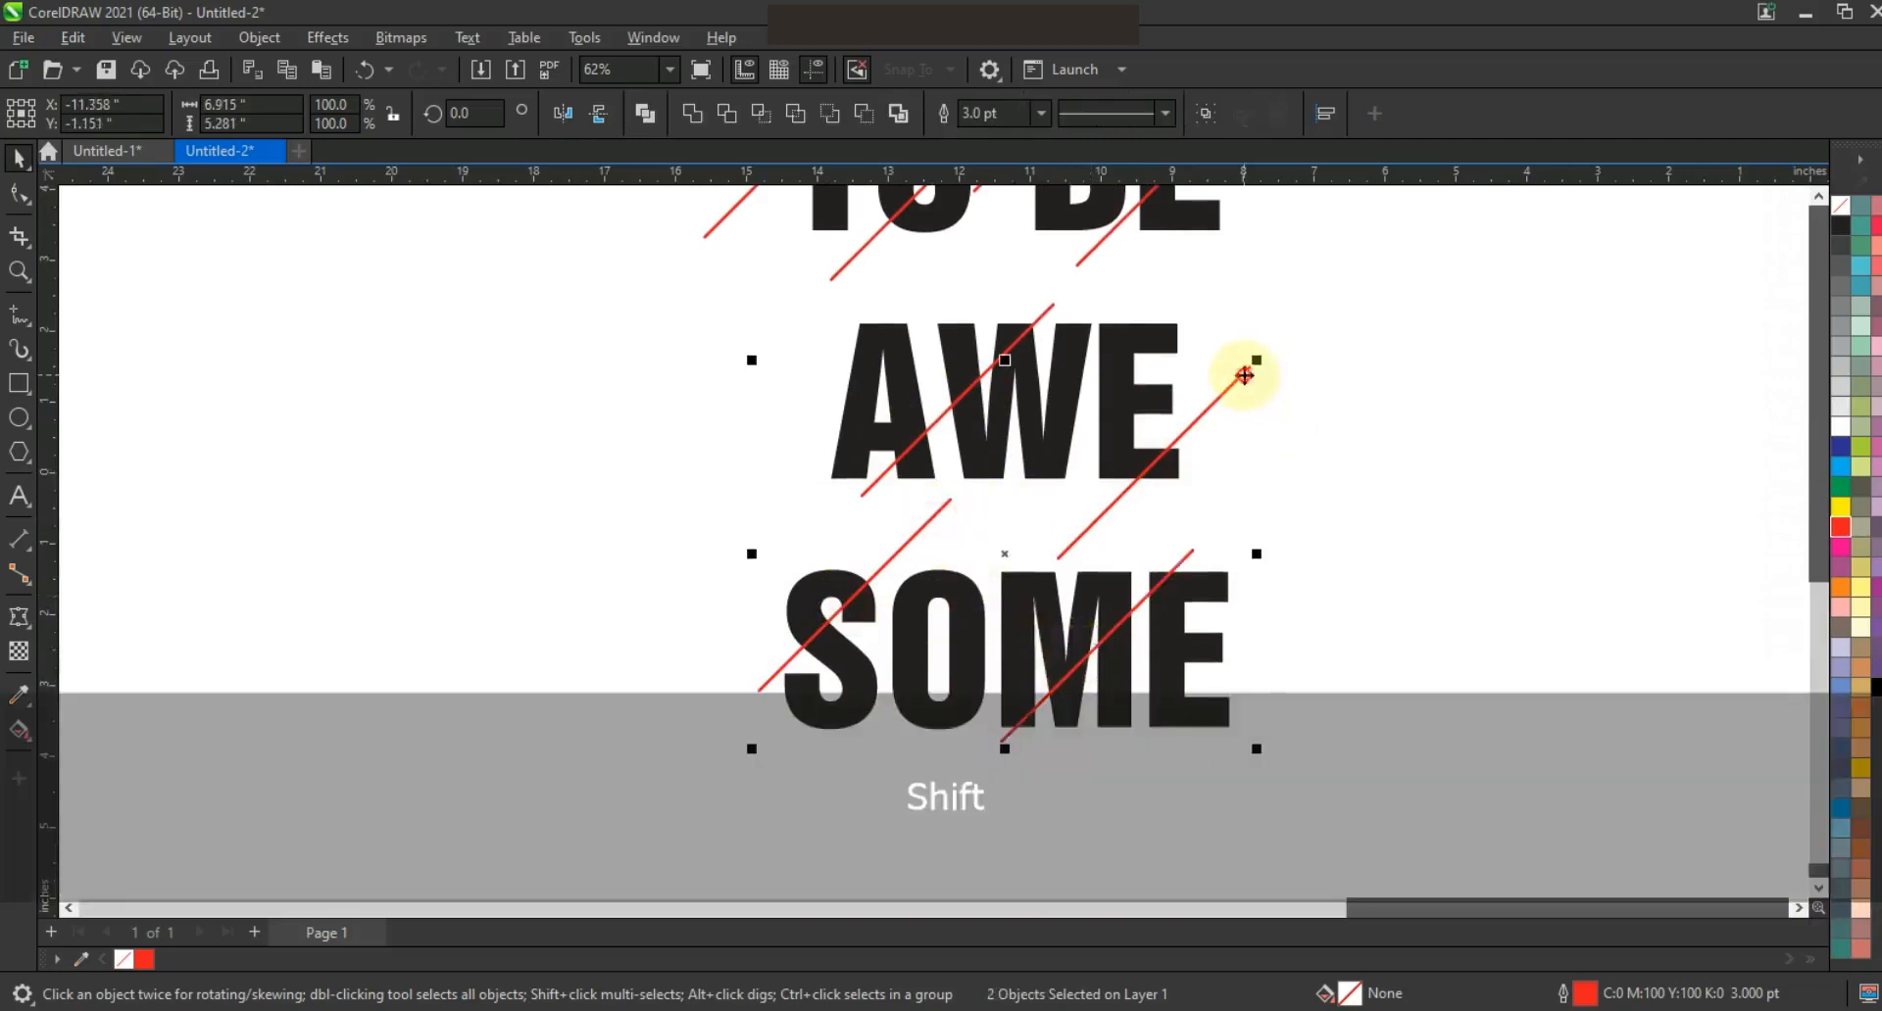
left_click(1048, 315, "shift")
key("F3")
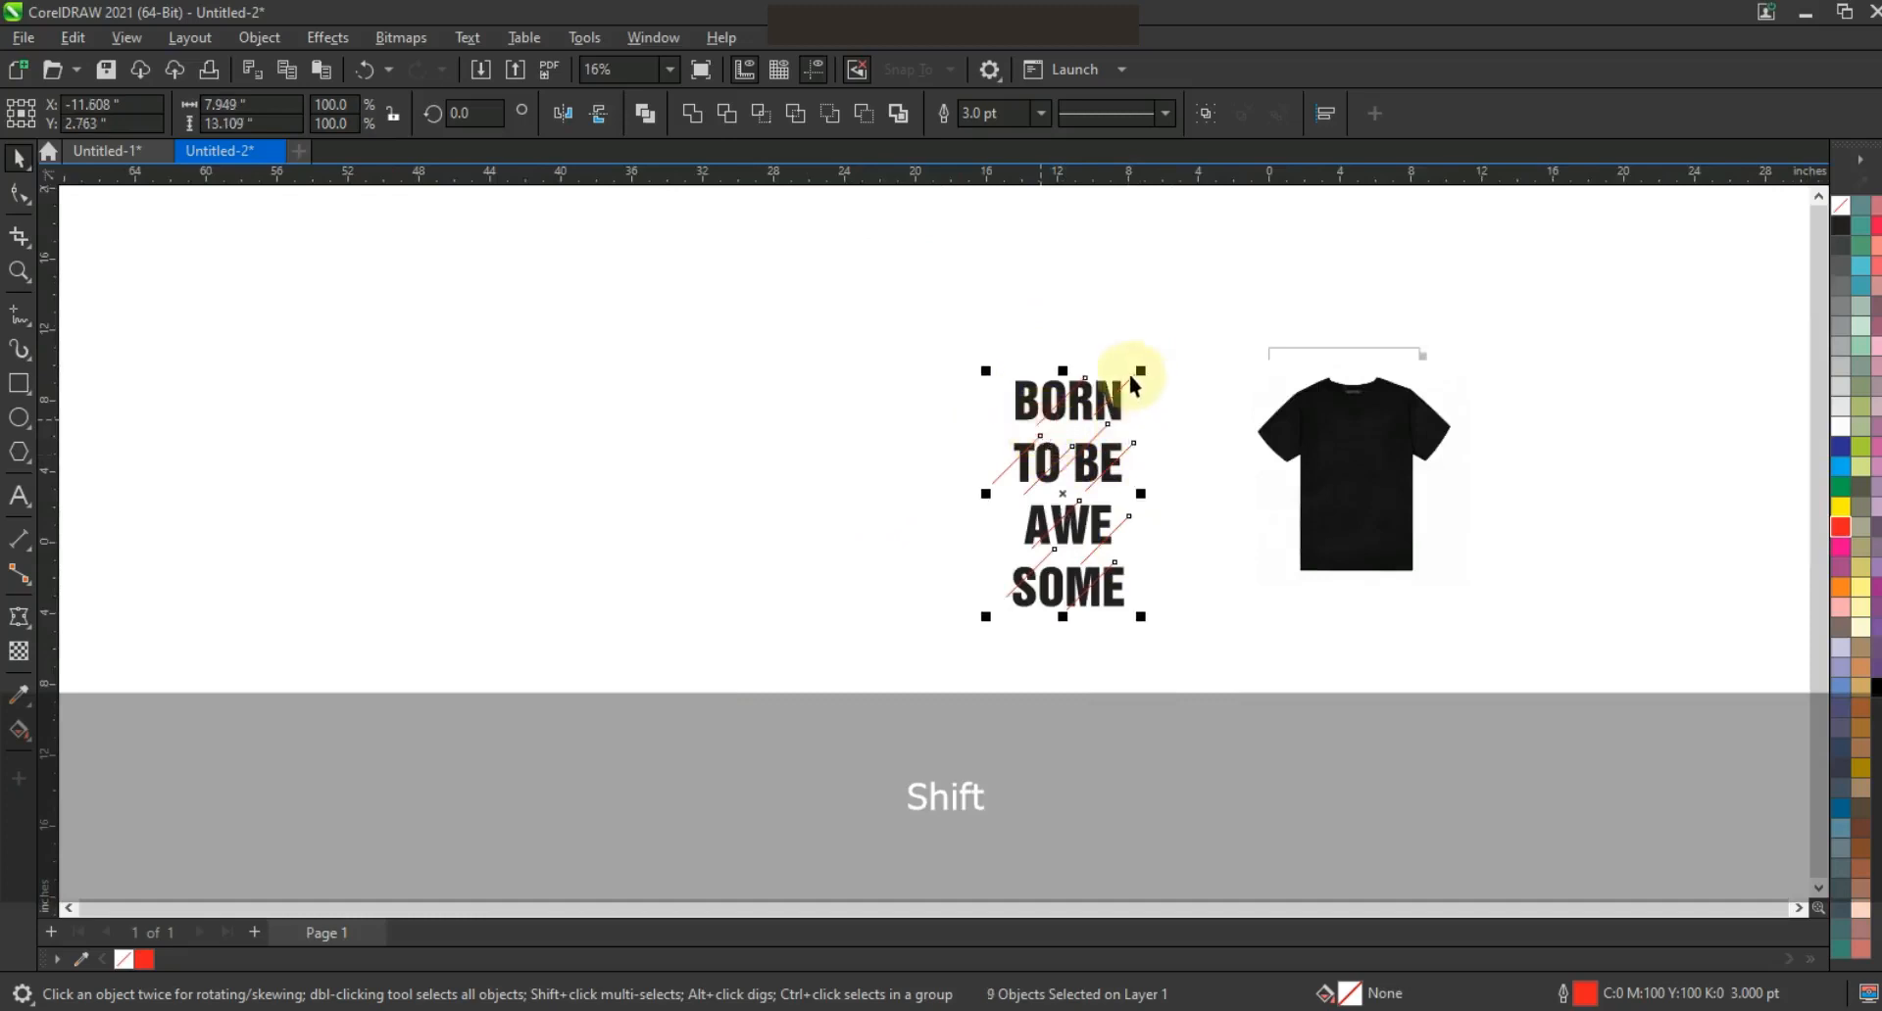
left_click(1132, 377, "shift")
key("shift+F2")
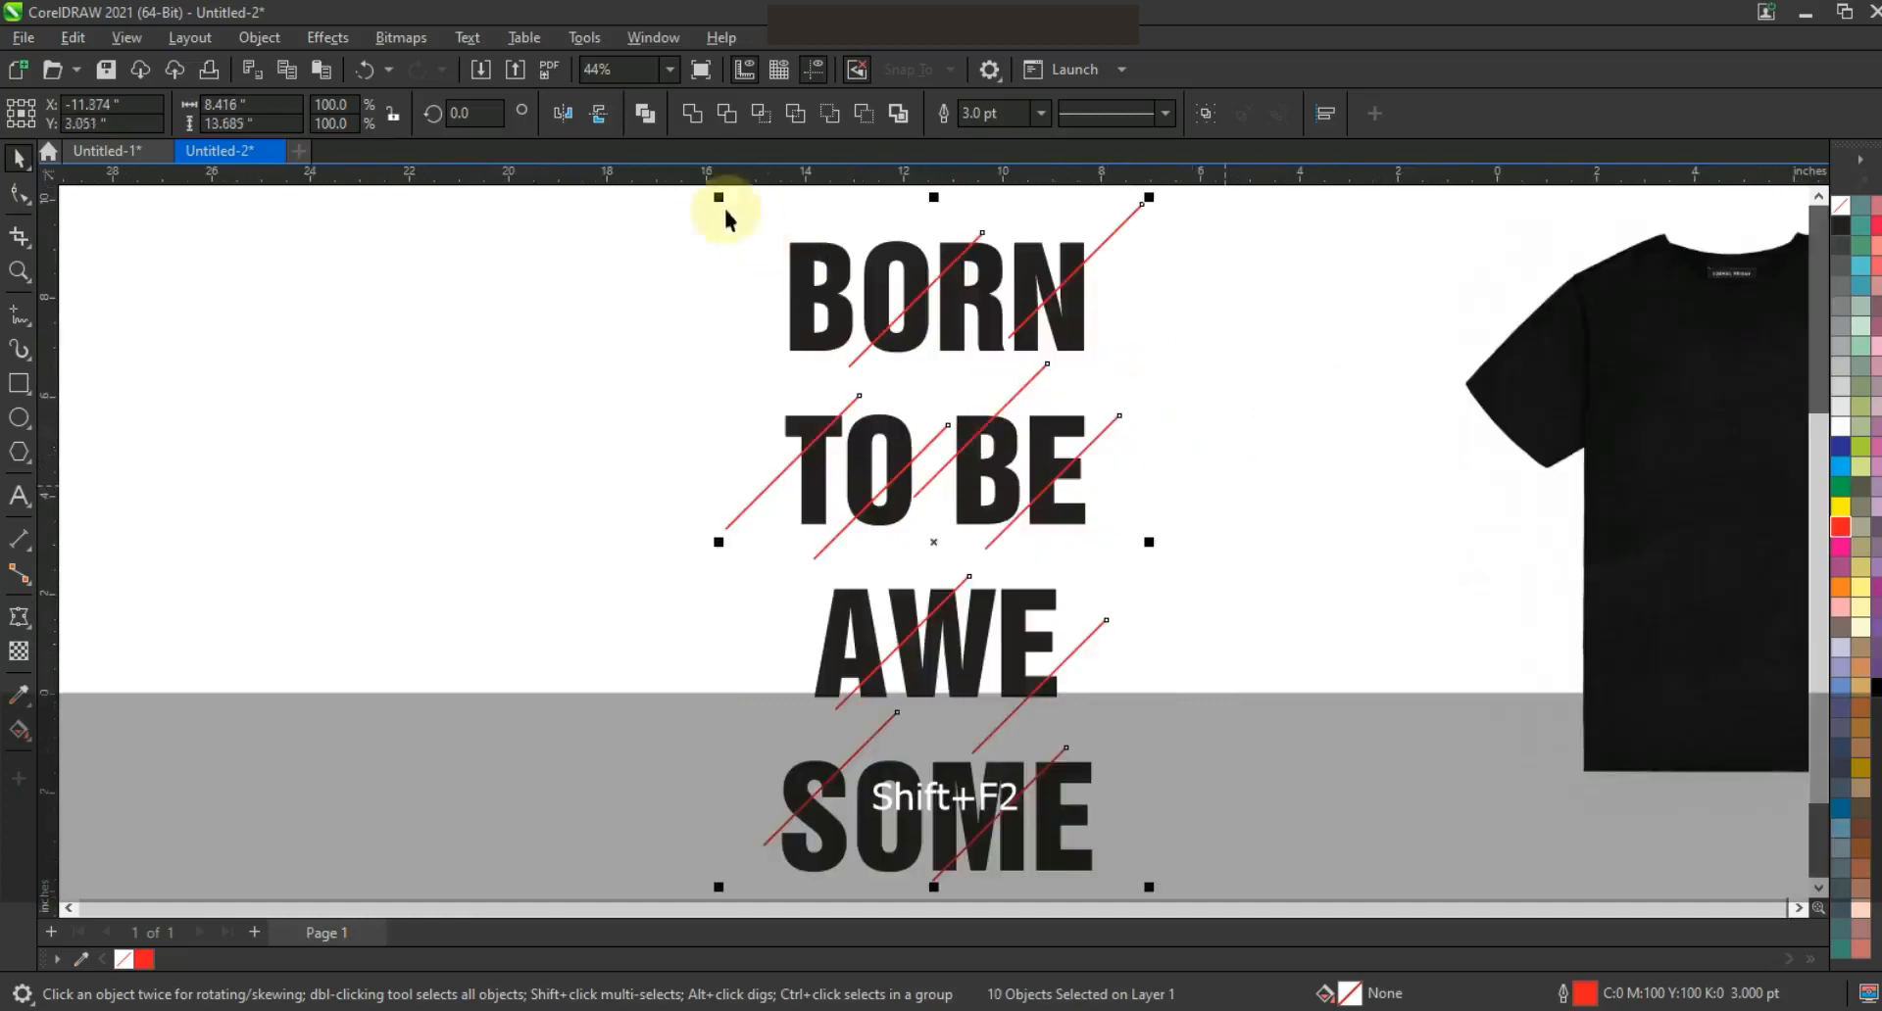
left_click(646, 115)
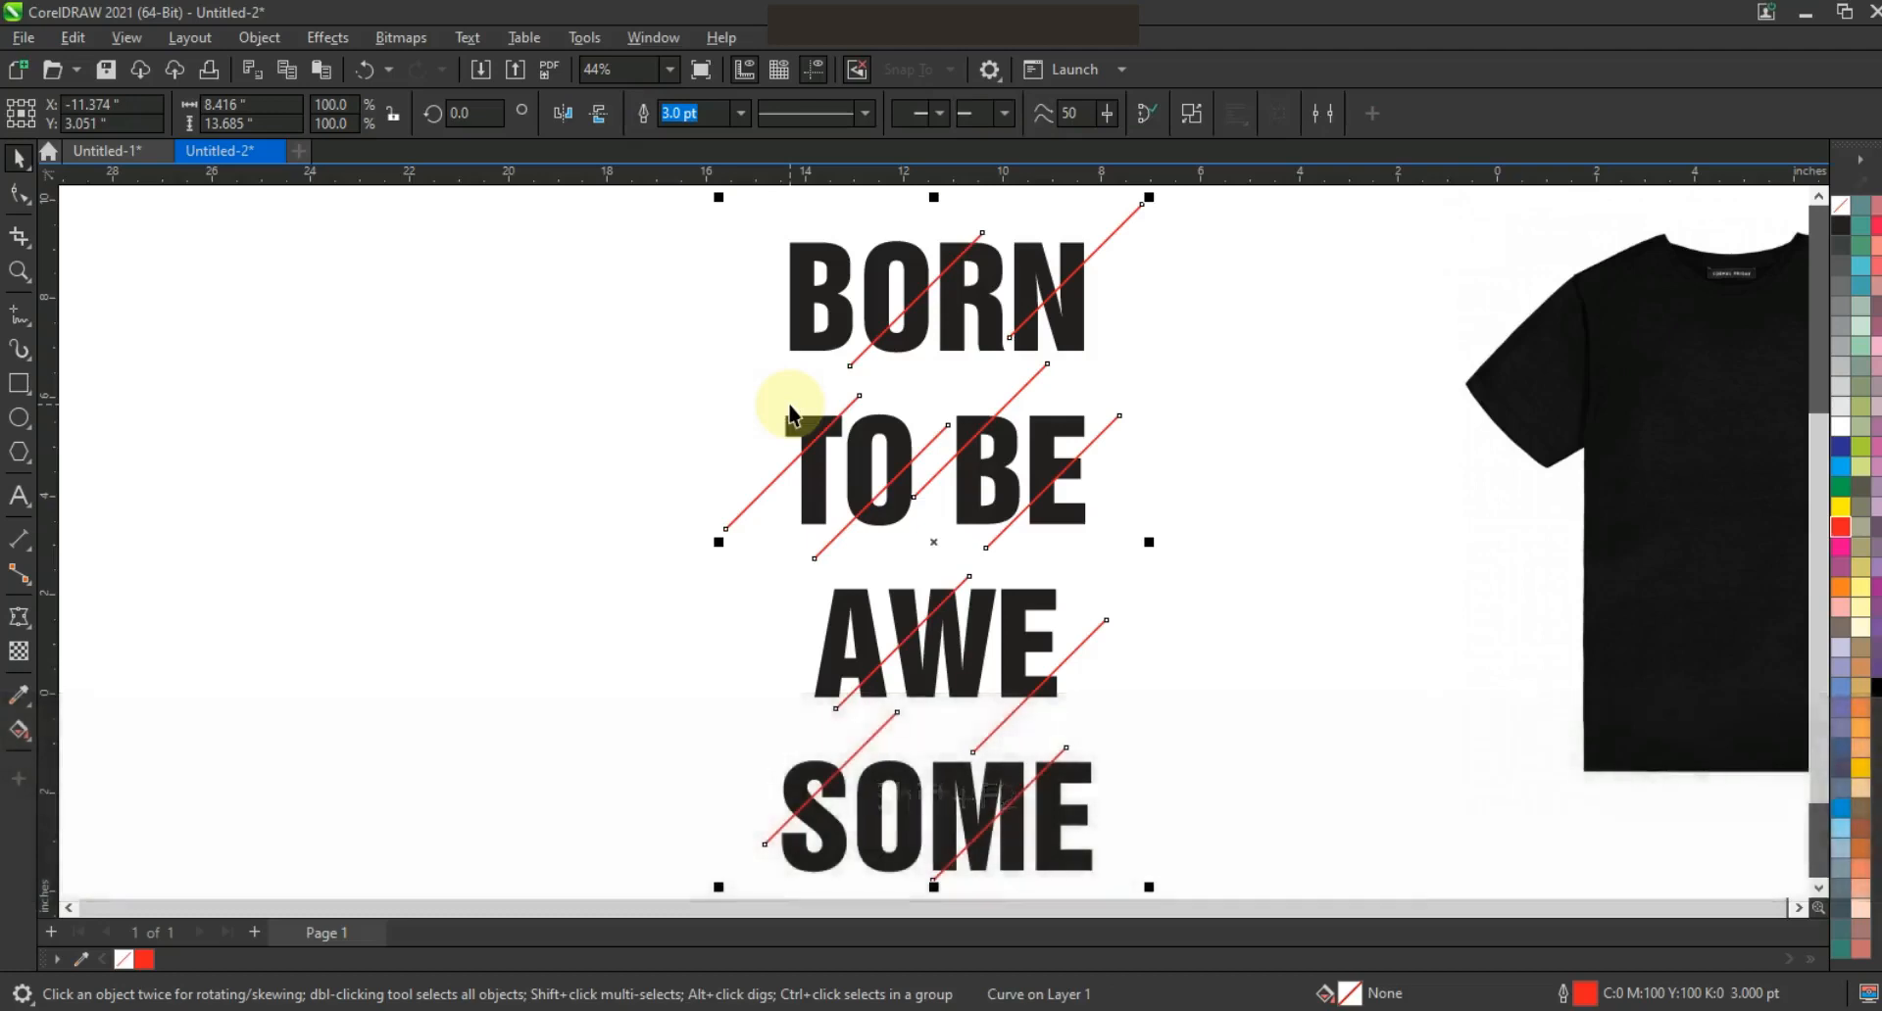
left_click(739, 306)
Weld the four lettering lines into a single object, leaving out the red lines.
left_click_drag(717, 203, 1108, 873)
left_click(693, 114)
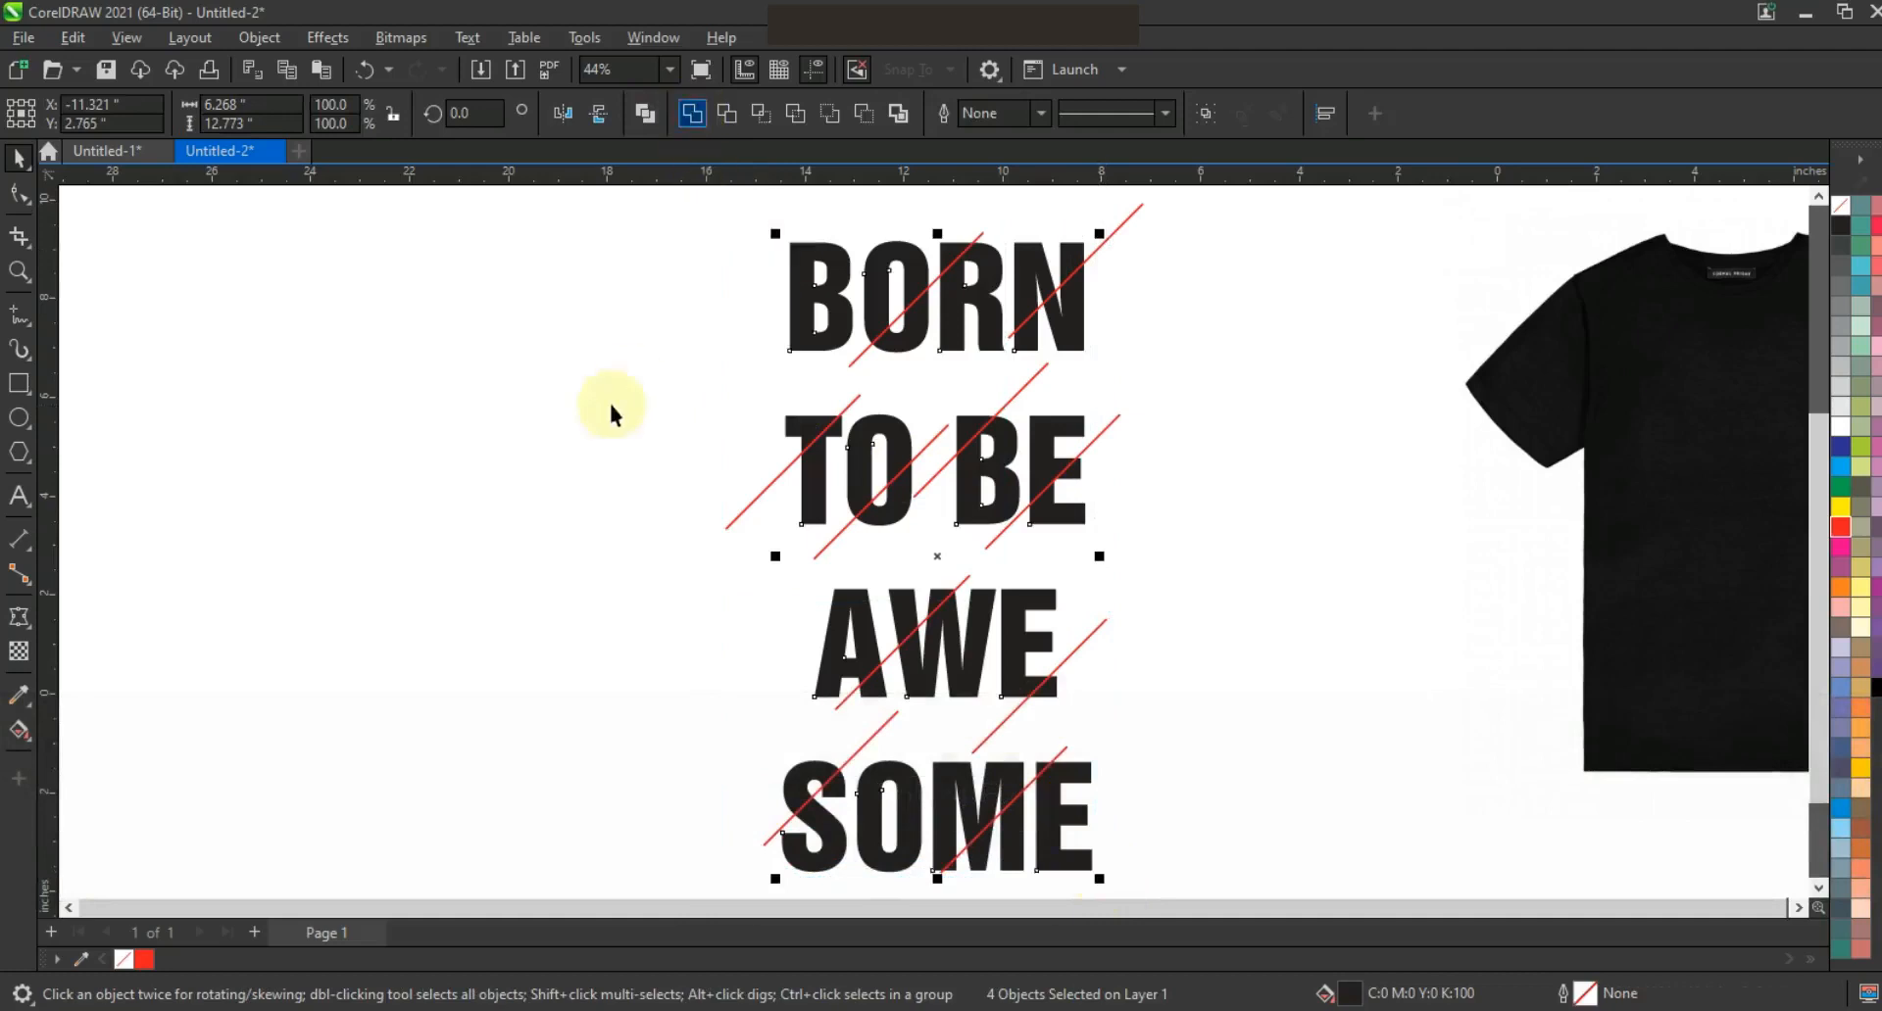
left_click(612, 405)
Trim the welded lettering with the combined red diagonal lines.
left_click(1117, 222)
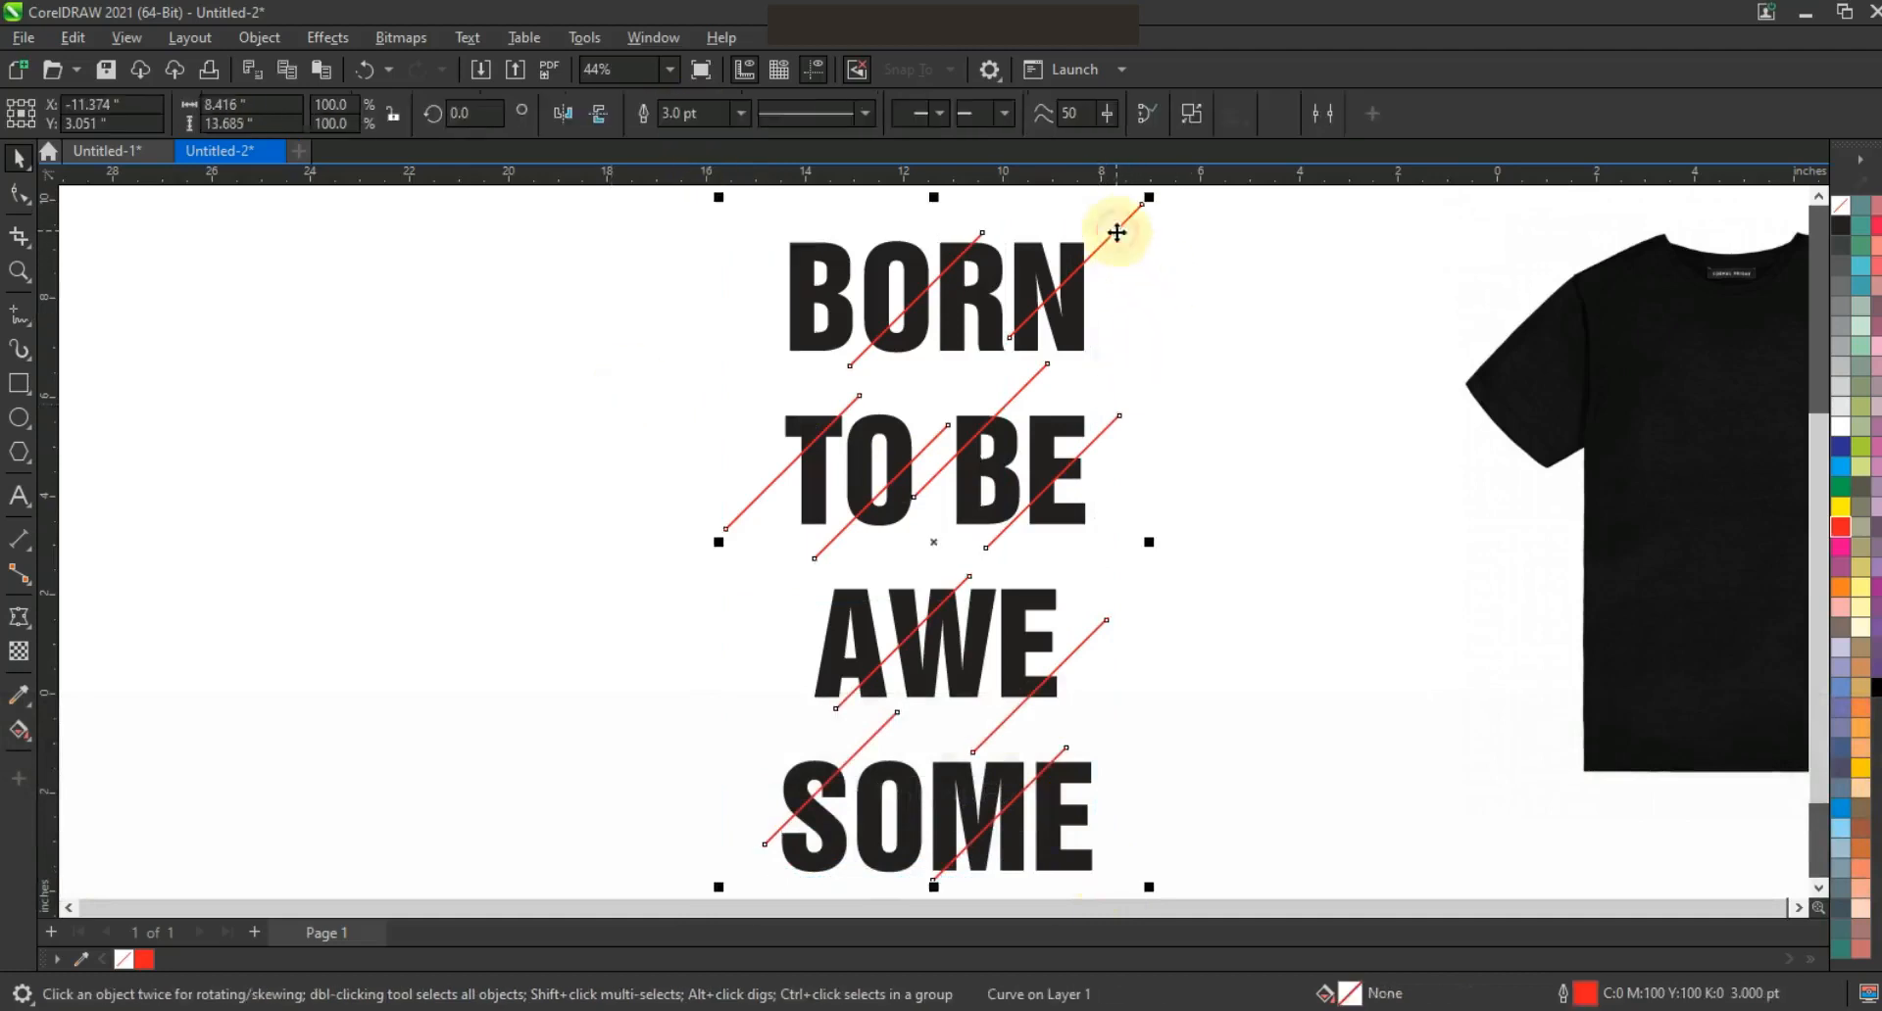
left_click(879, 268, "shift")
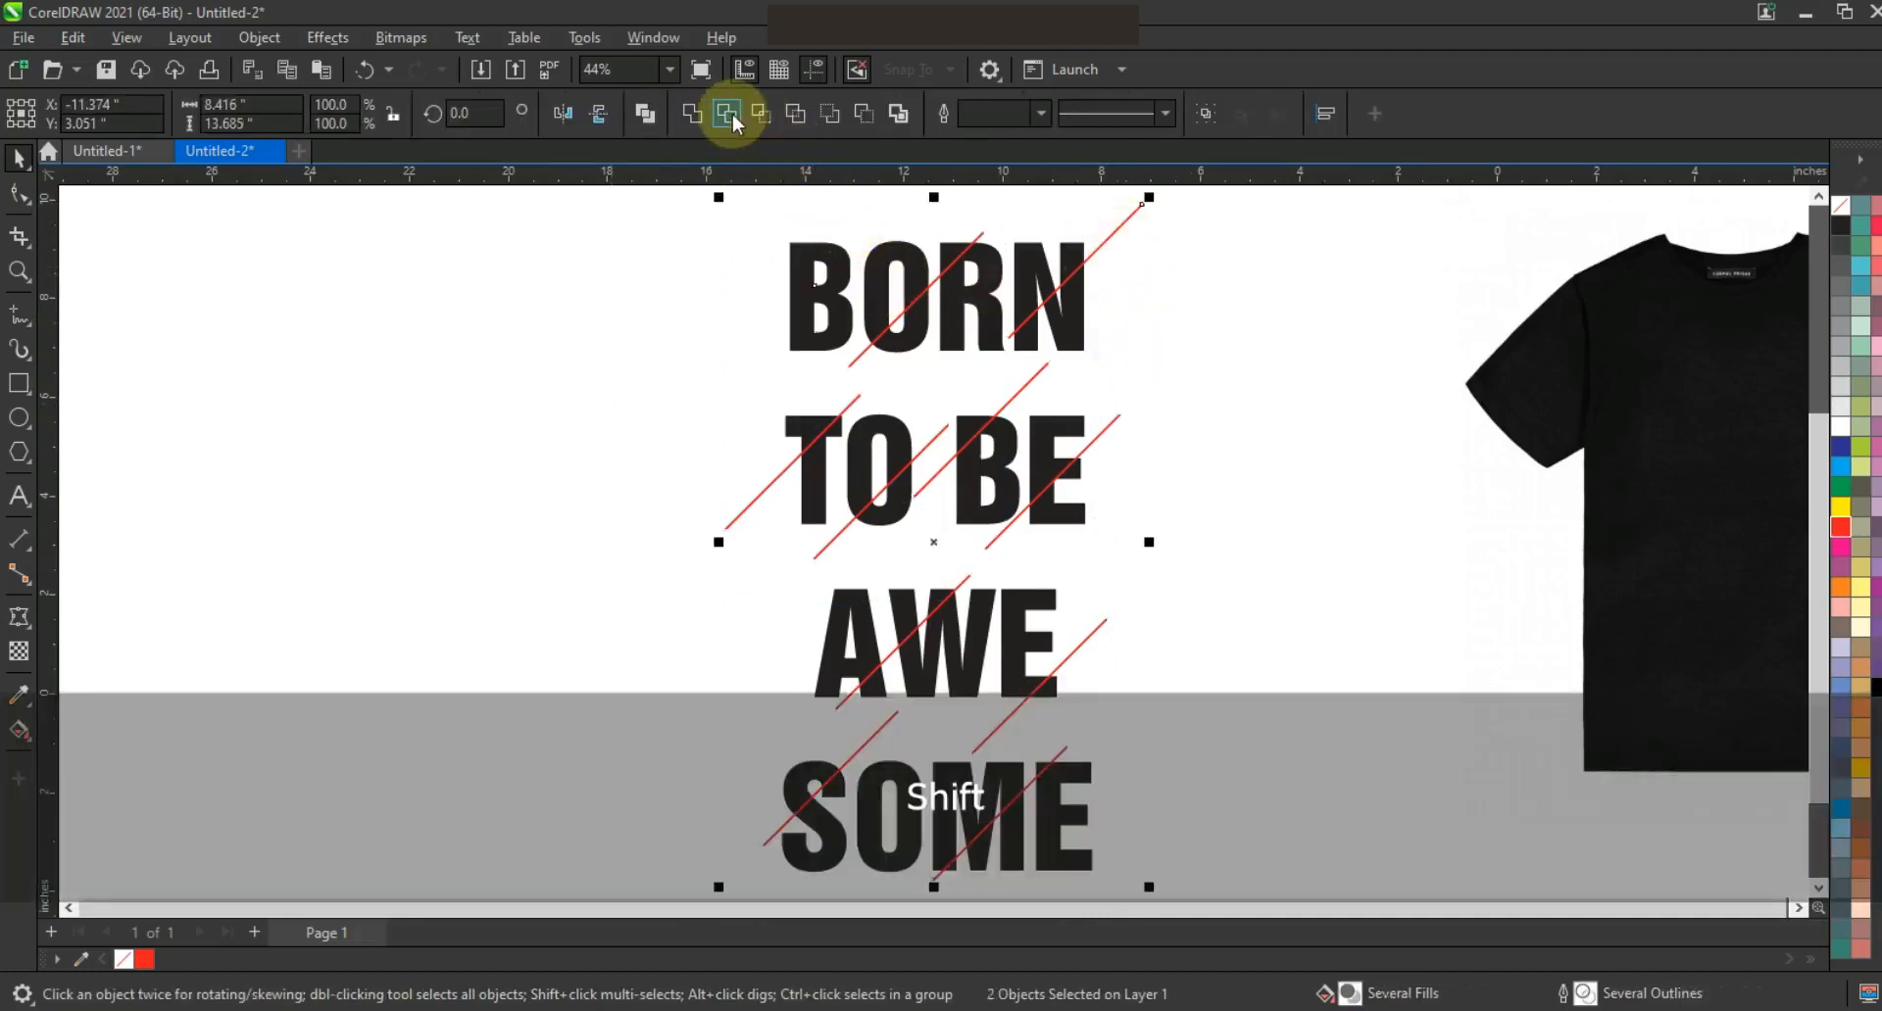
left_click(733, 119)
left_click(551, 357)
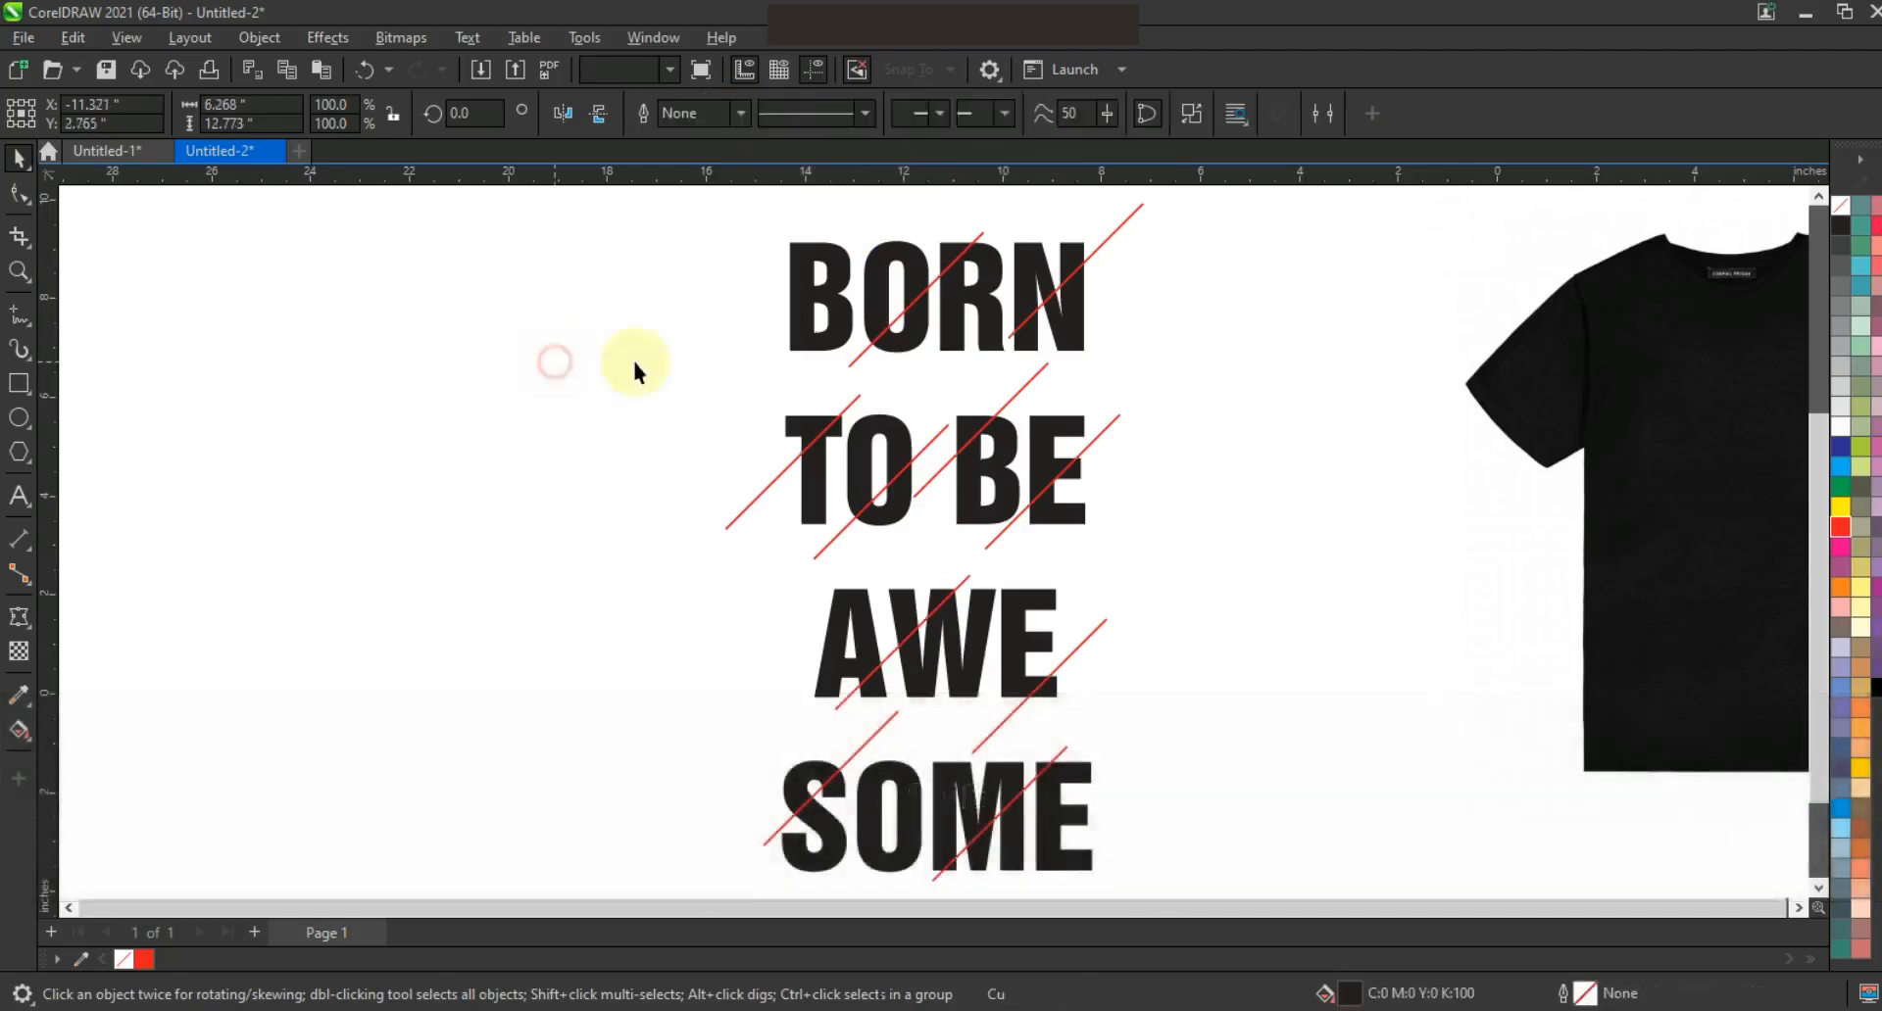
Delete the red diagonal lines and break the trimmed lettering apart into separate pieces.
left_click(1115, 225)
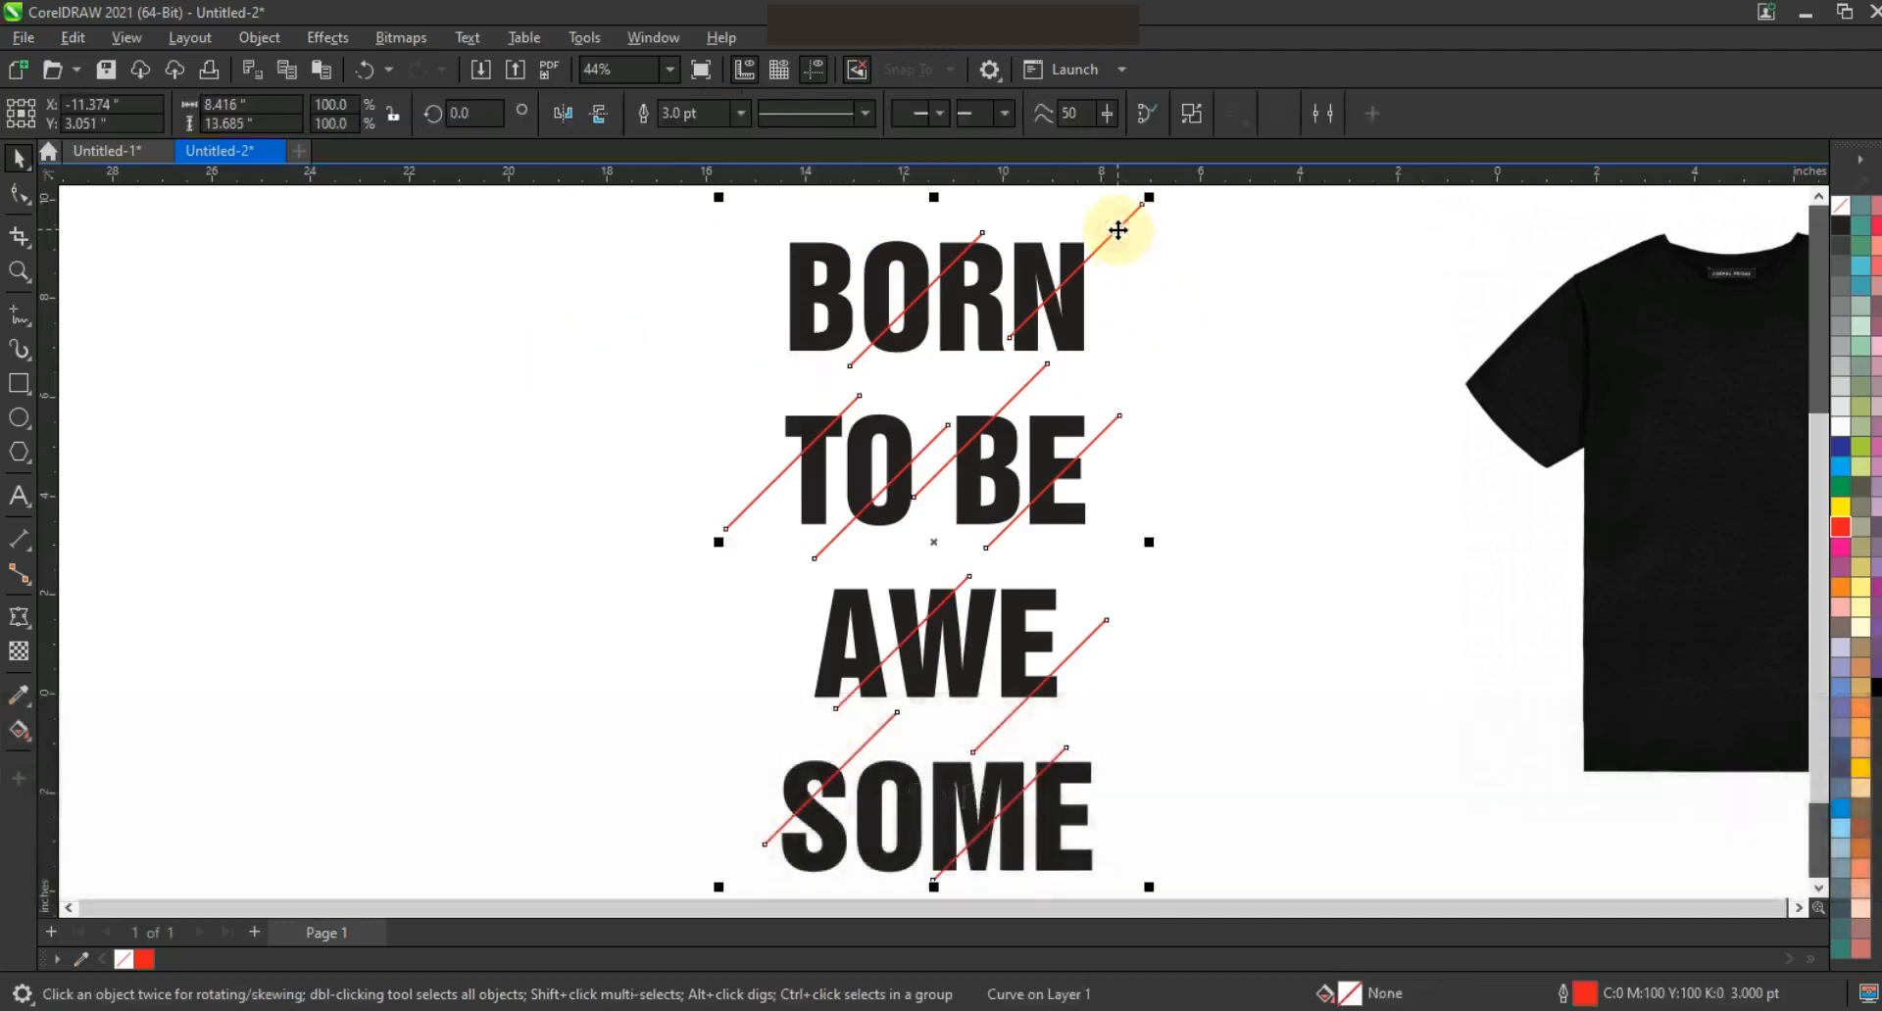
key("Delete")
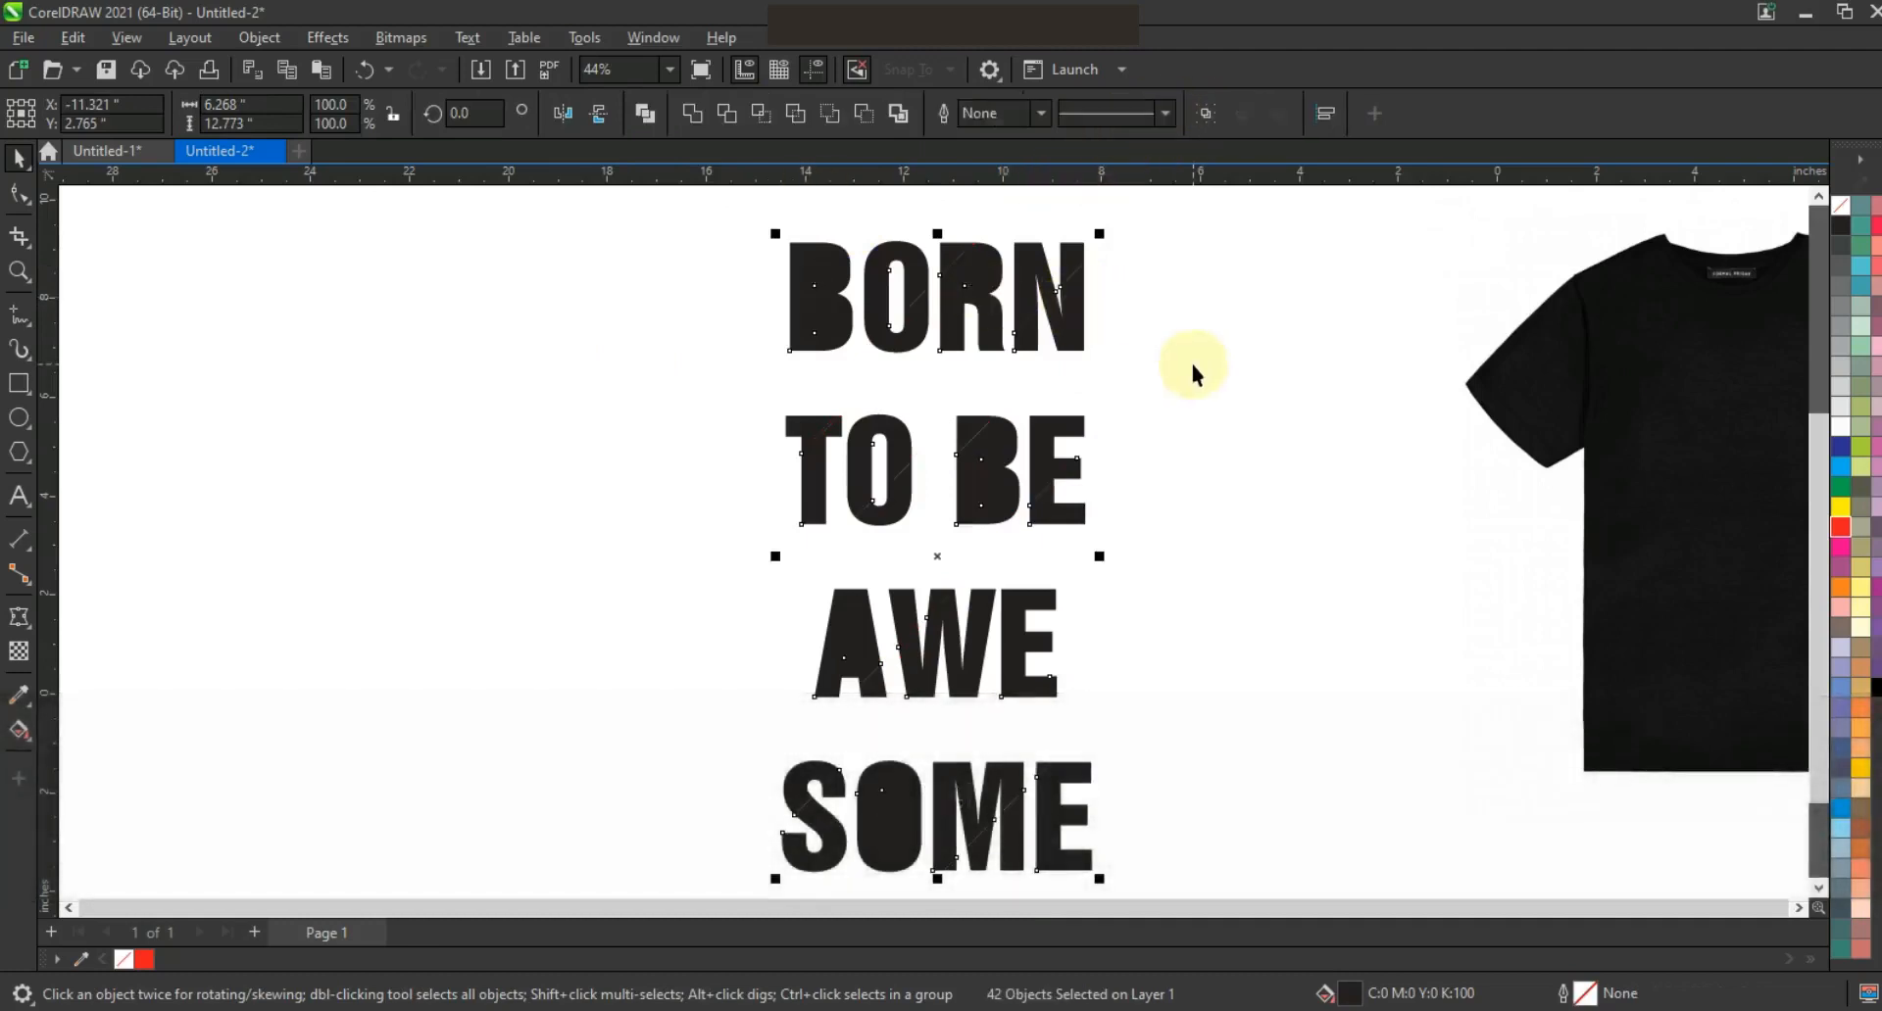
key("ctrl+shift+z")
Combine the B of BORN with its counters and fill the word's upper-left letter pieces with light green.
key("F3")
key("Escape")
left_click(828, 618)
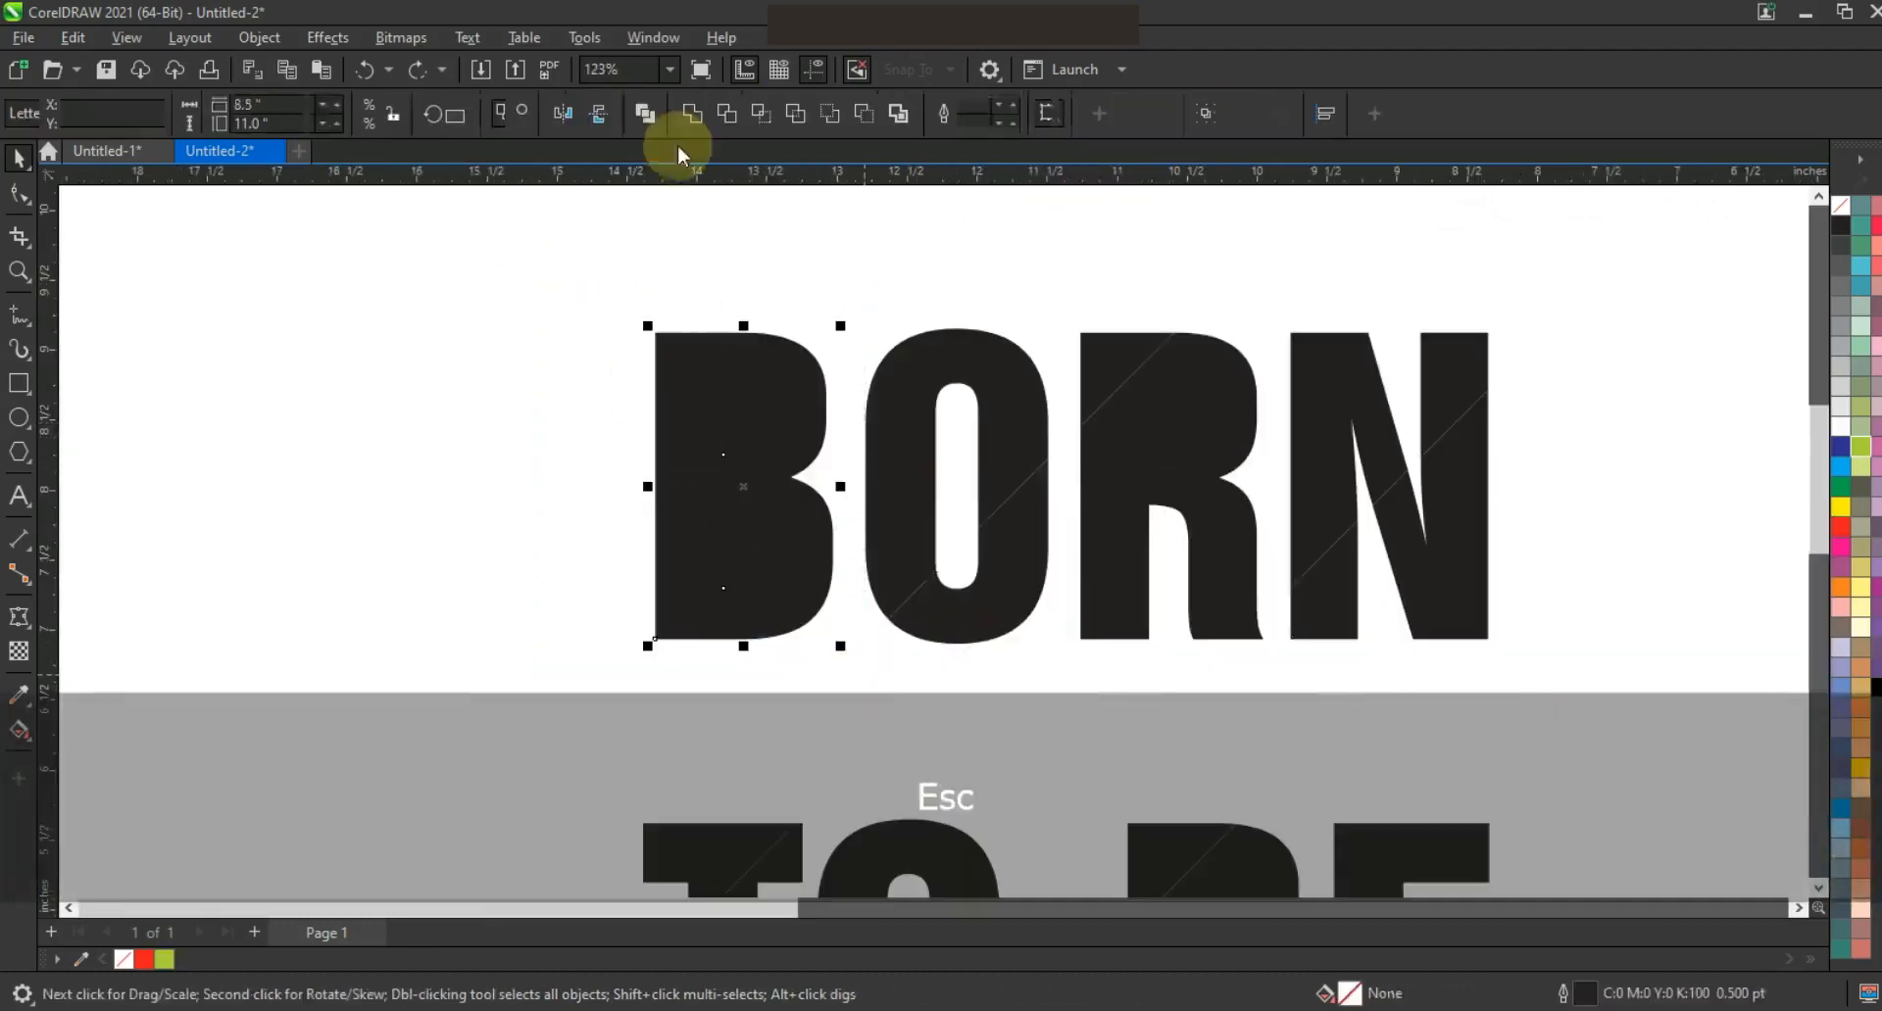
left_click(947, 353, "shift")
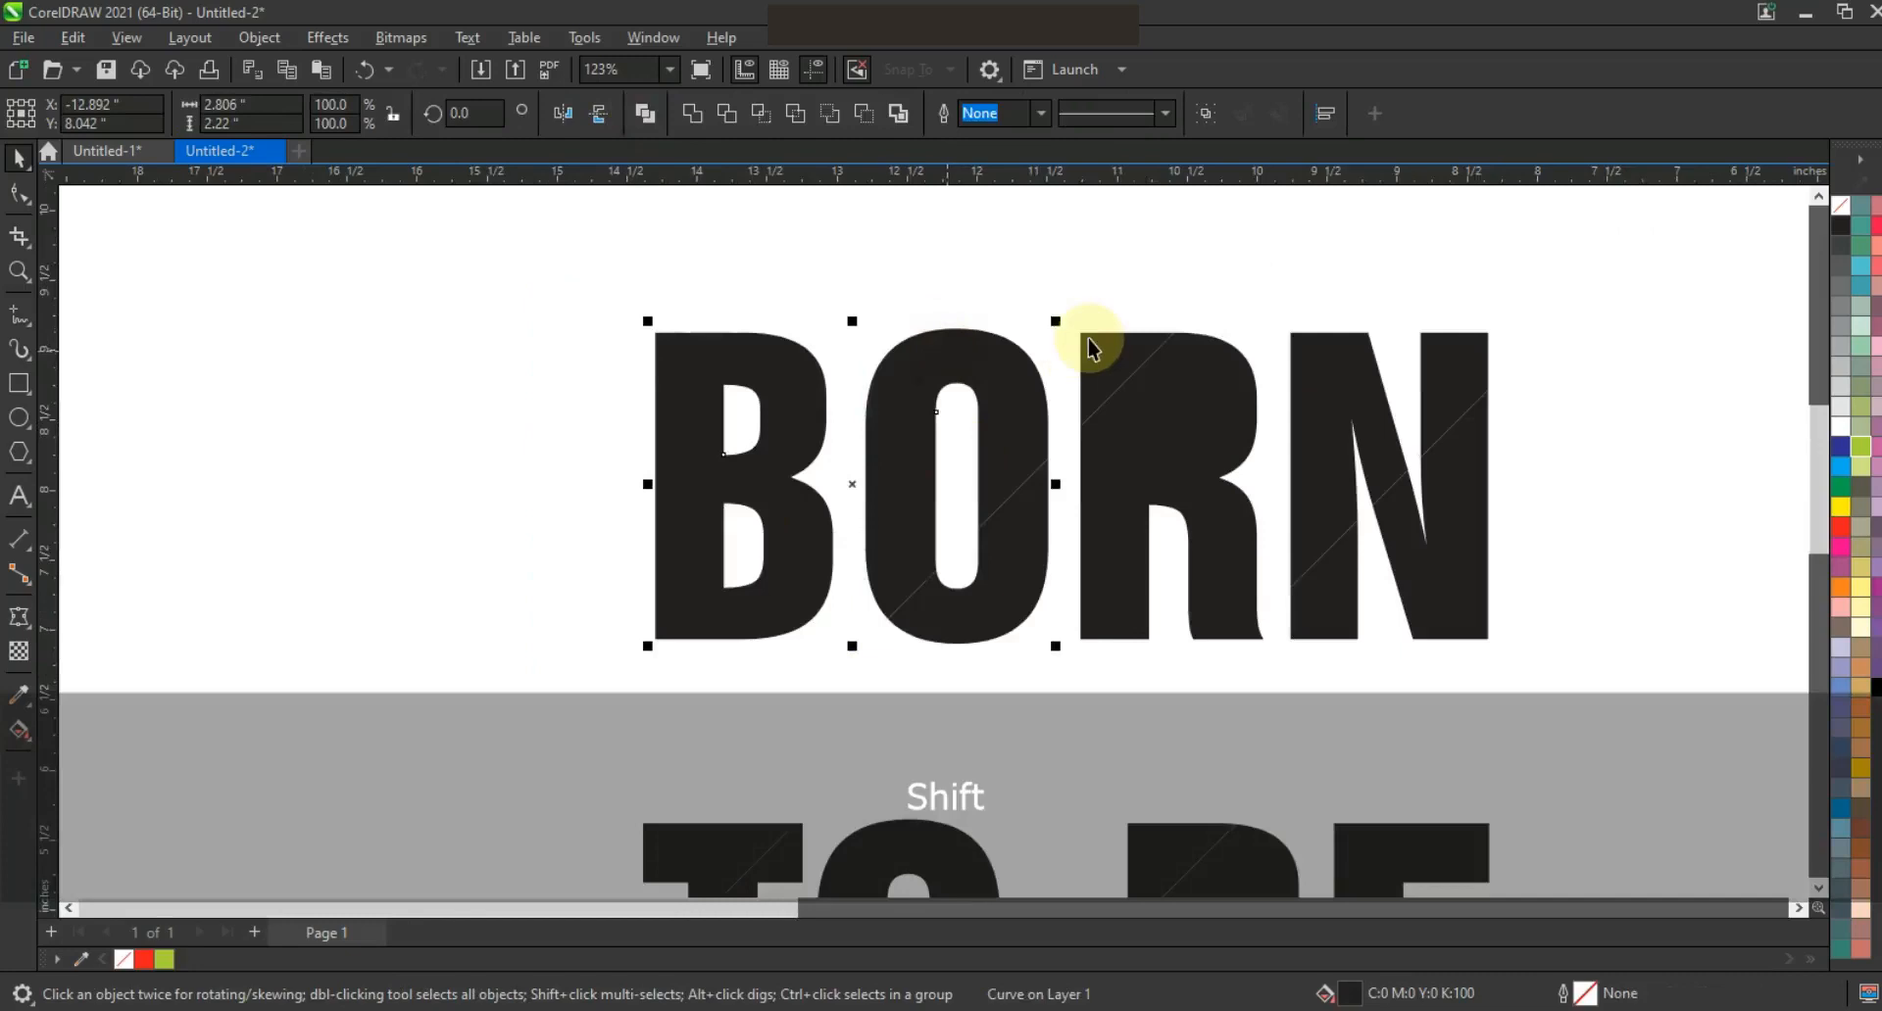
left_click(1313, 376, "shift")
left_click(1860, 447)
left_click(1460, 373, "shift")
left_click(643, 111)
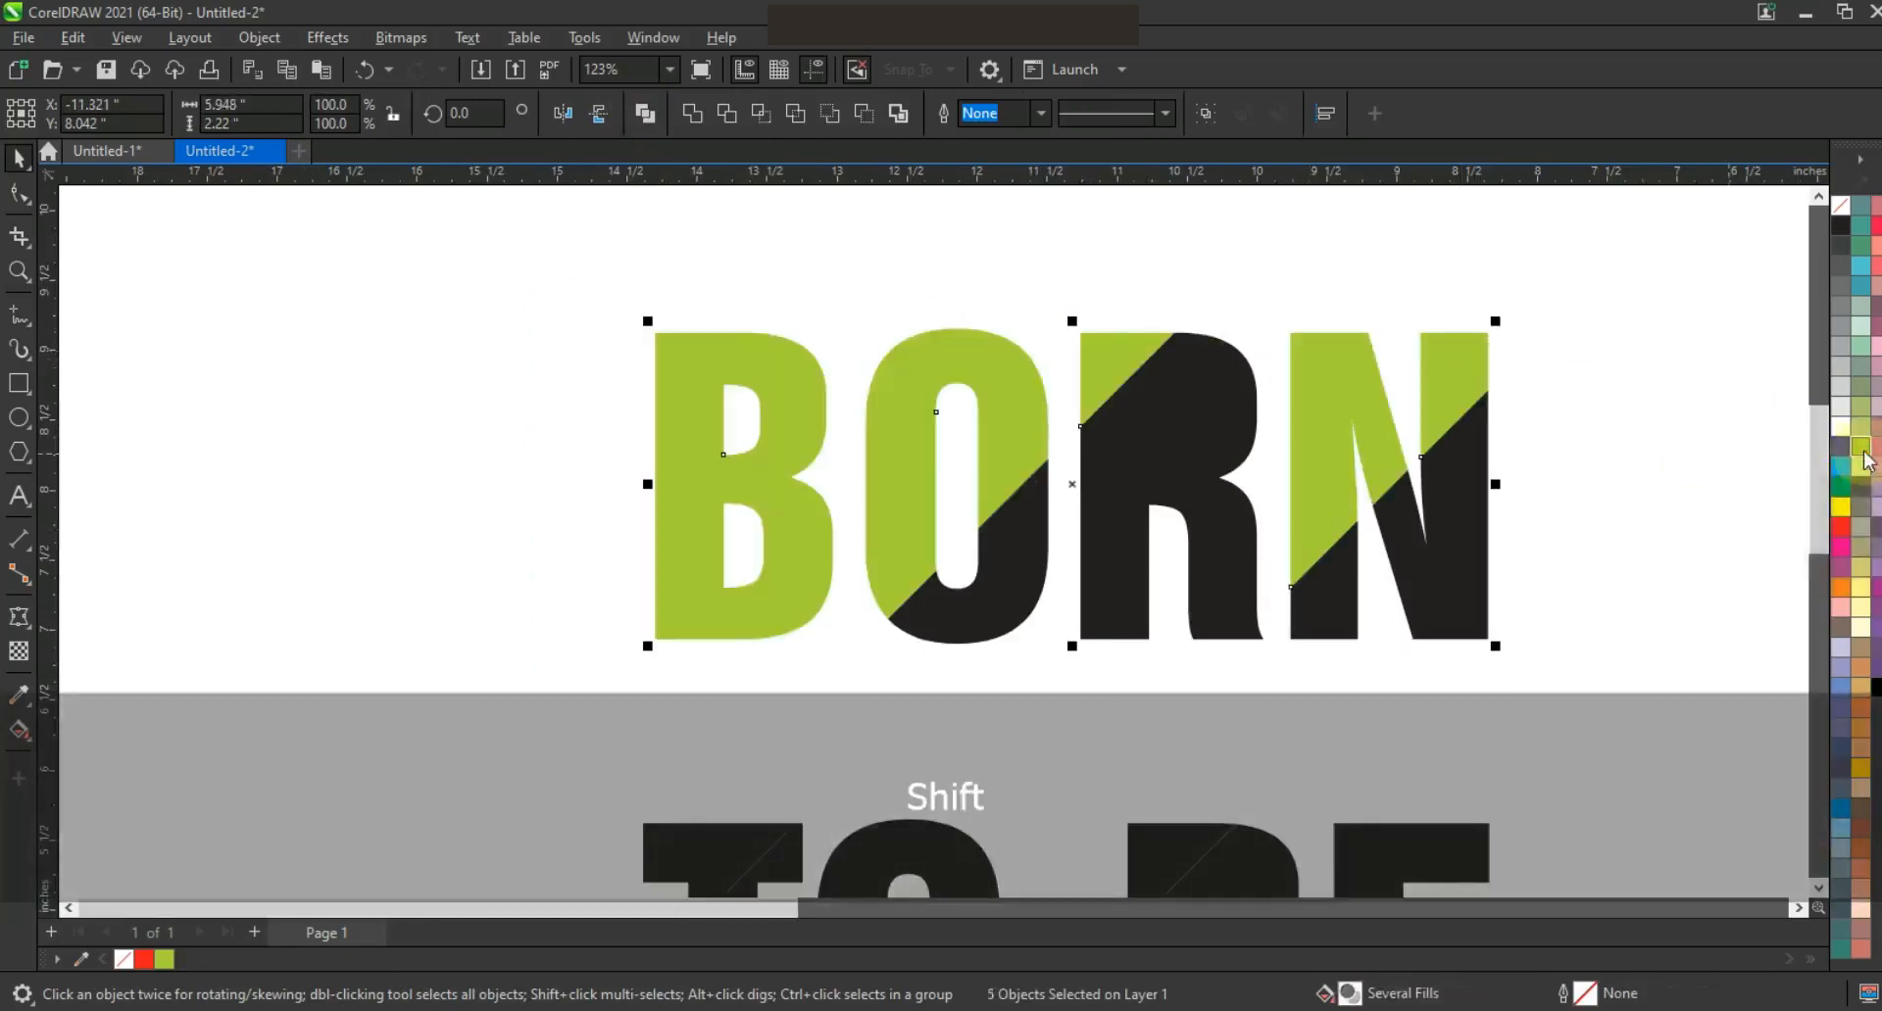
left_click(991, 253)
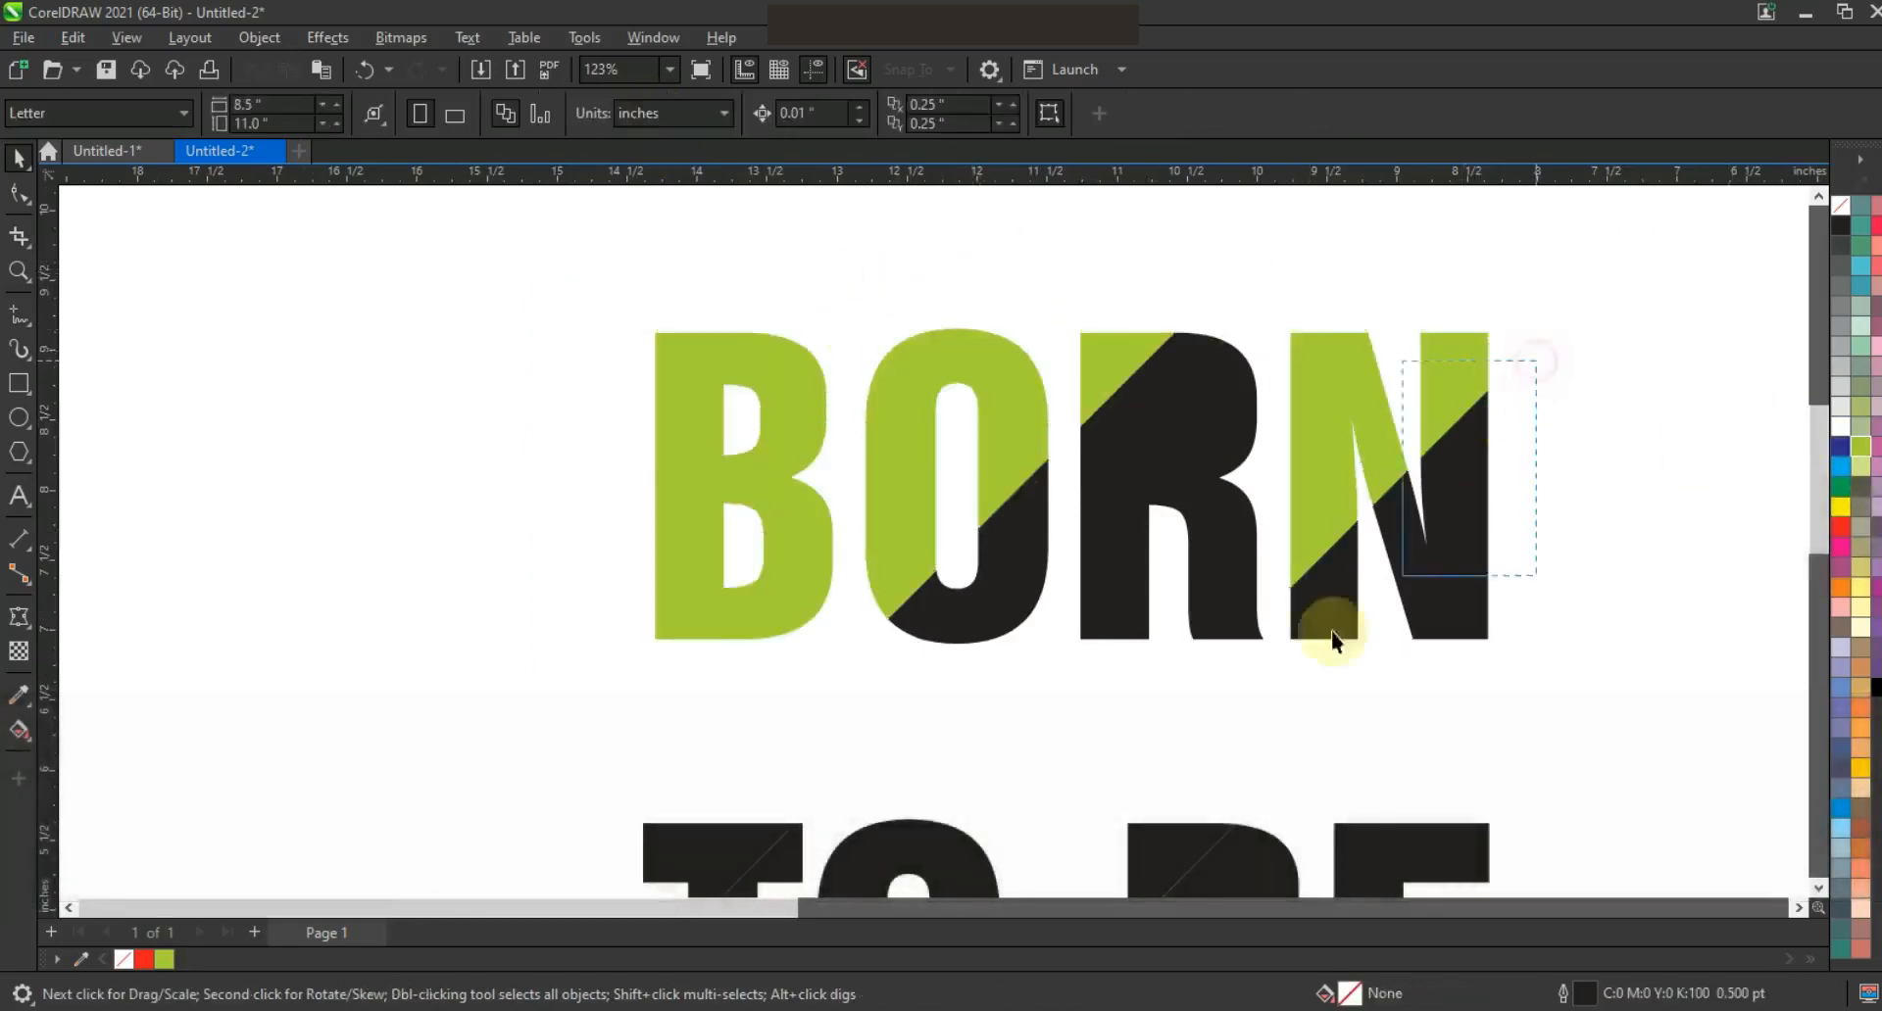
Combine the dark R piece of BORN with its counter and select the word's dark lower-right pieces.
left_click_drag(1384, 596, 1266, 676)
left_click_drag(1289, 321, 1065, 699)
left_click(643, 114)
left_click(1025, 578)
left_click(1123, 506, "shift")
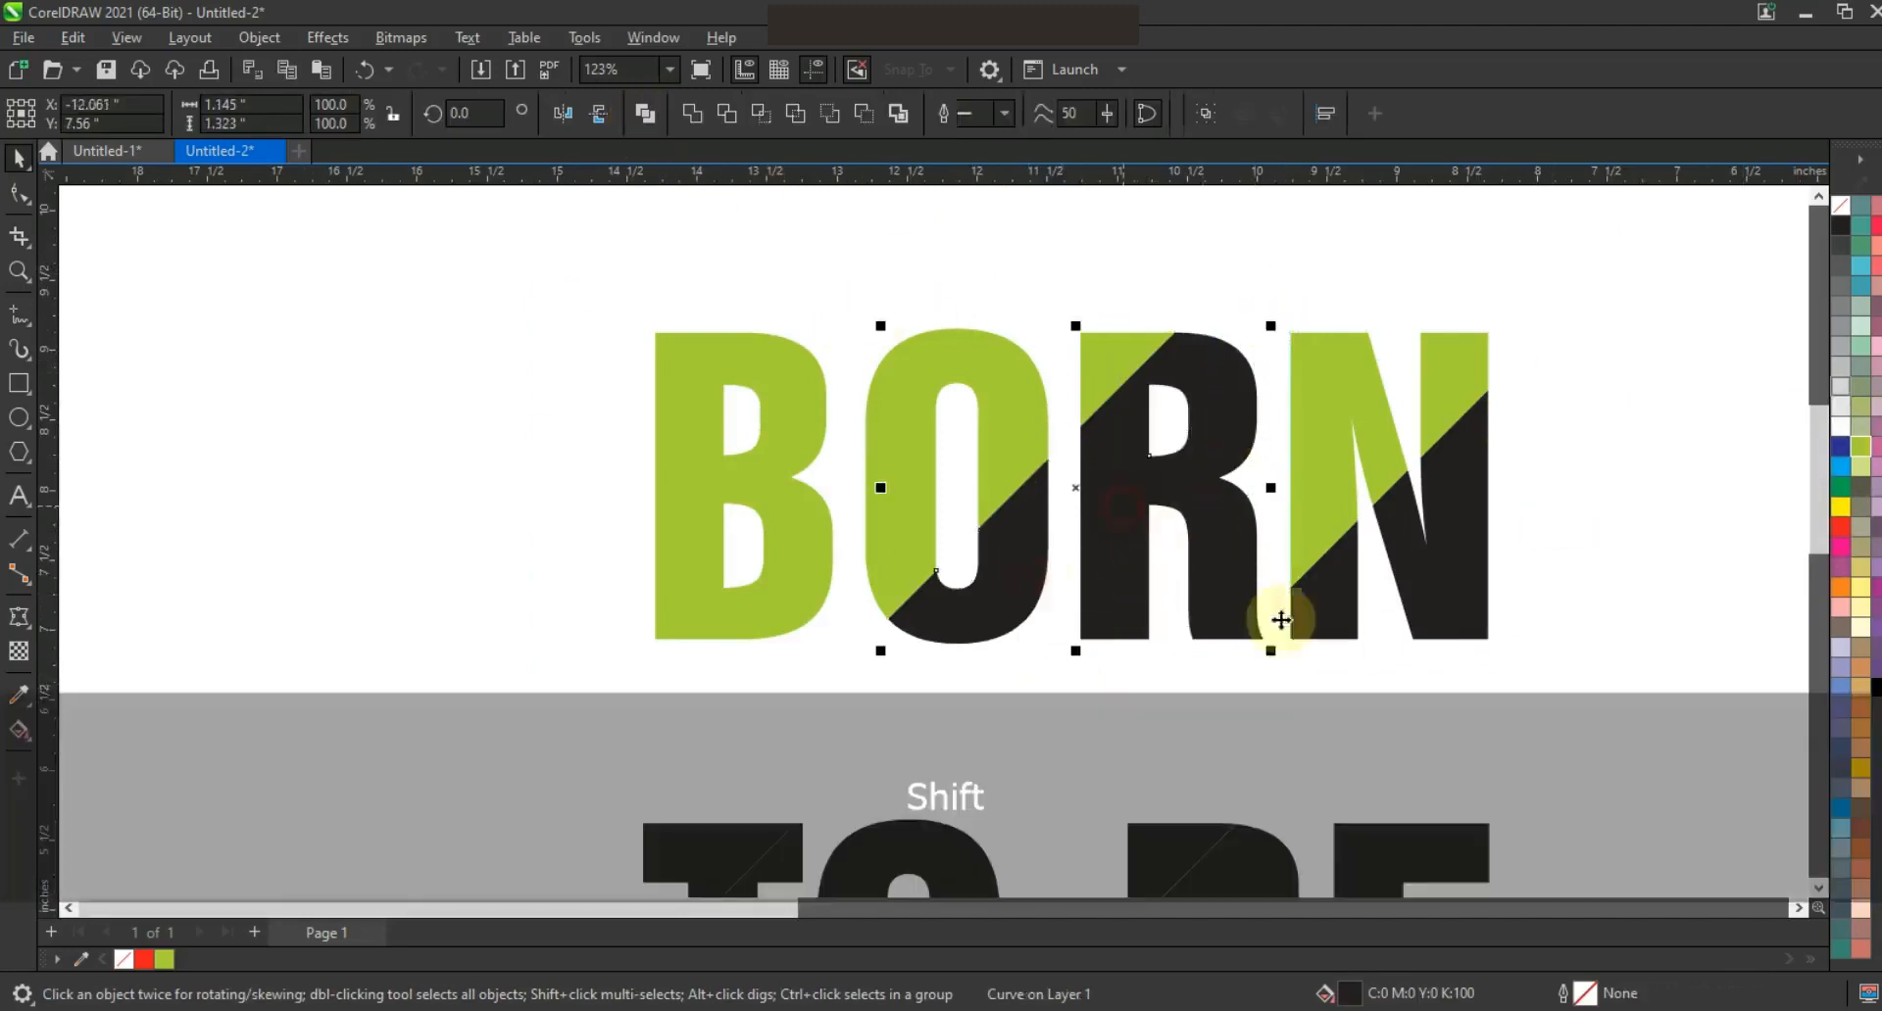
left_click(974, 321)
Weld the upper-left letter pieces of TO BE together and fill them with light green.
key("F3")
key("F3")
key("Escape")
left_click_drag(765, 390, 1277, 789)
key("shift+F2")
key("Escape")
left_click(728, 230)
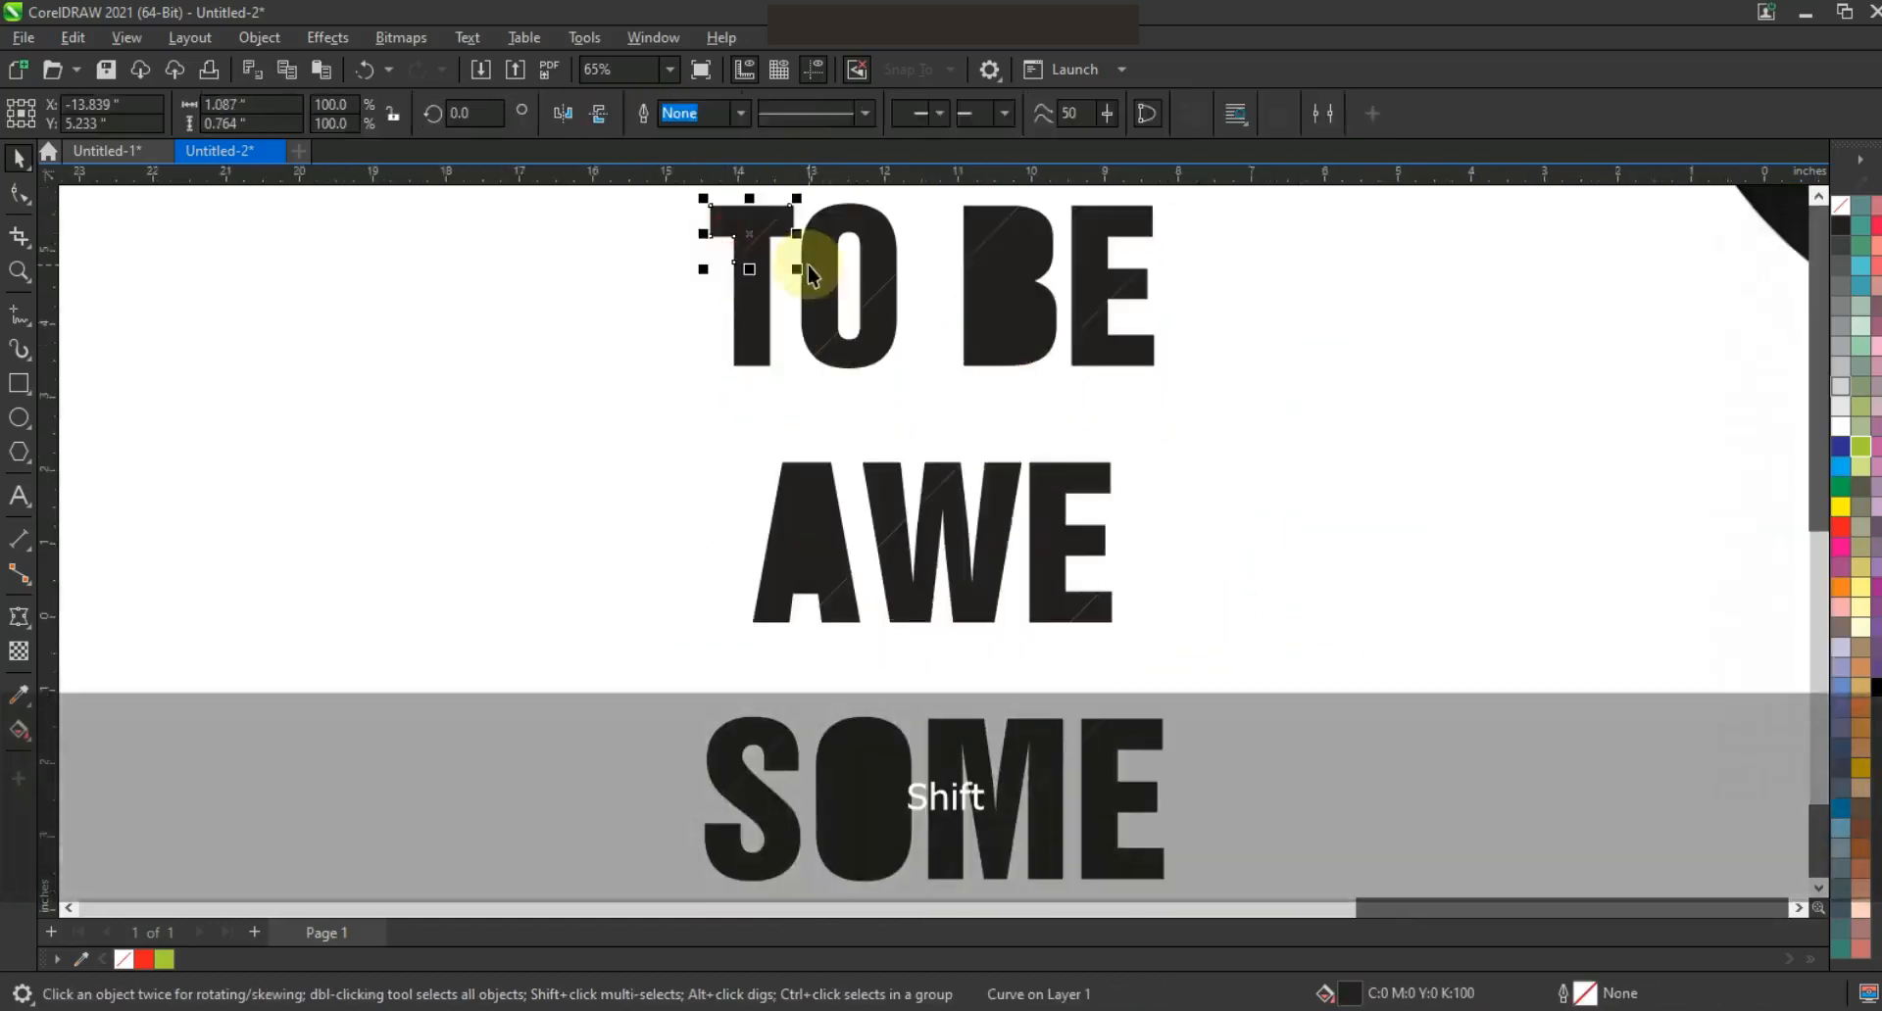
left_click(804, 263, "shift")
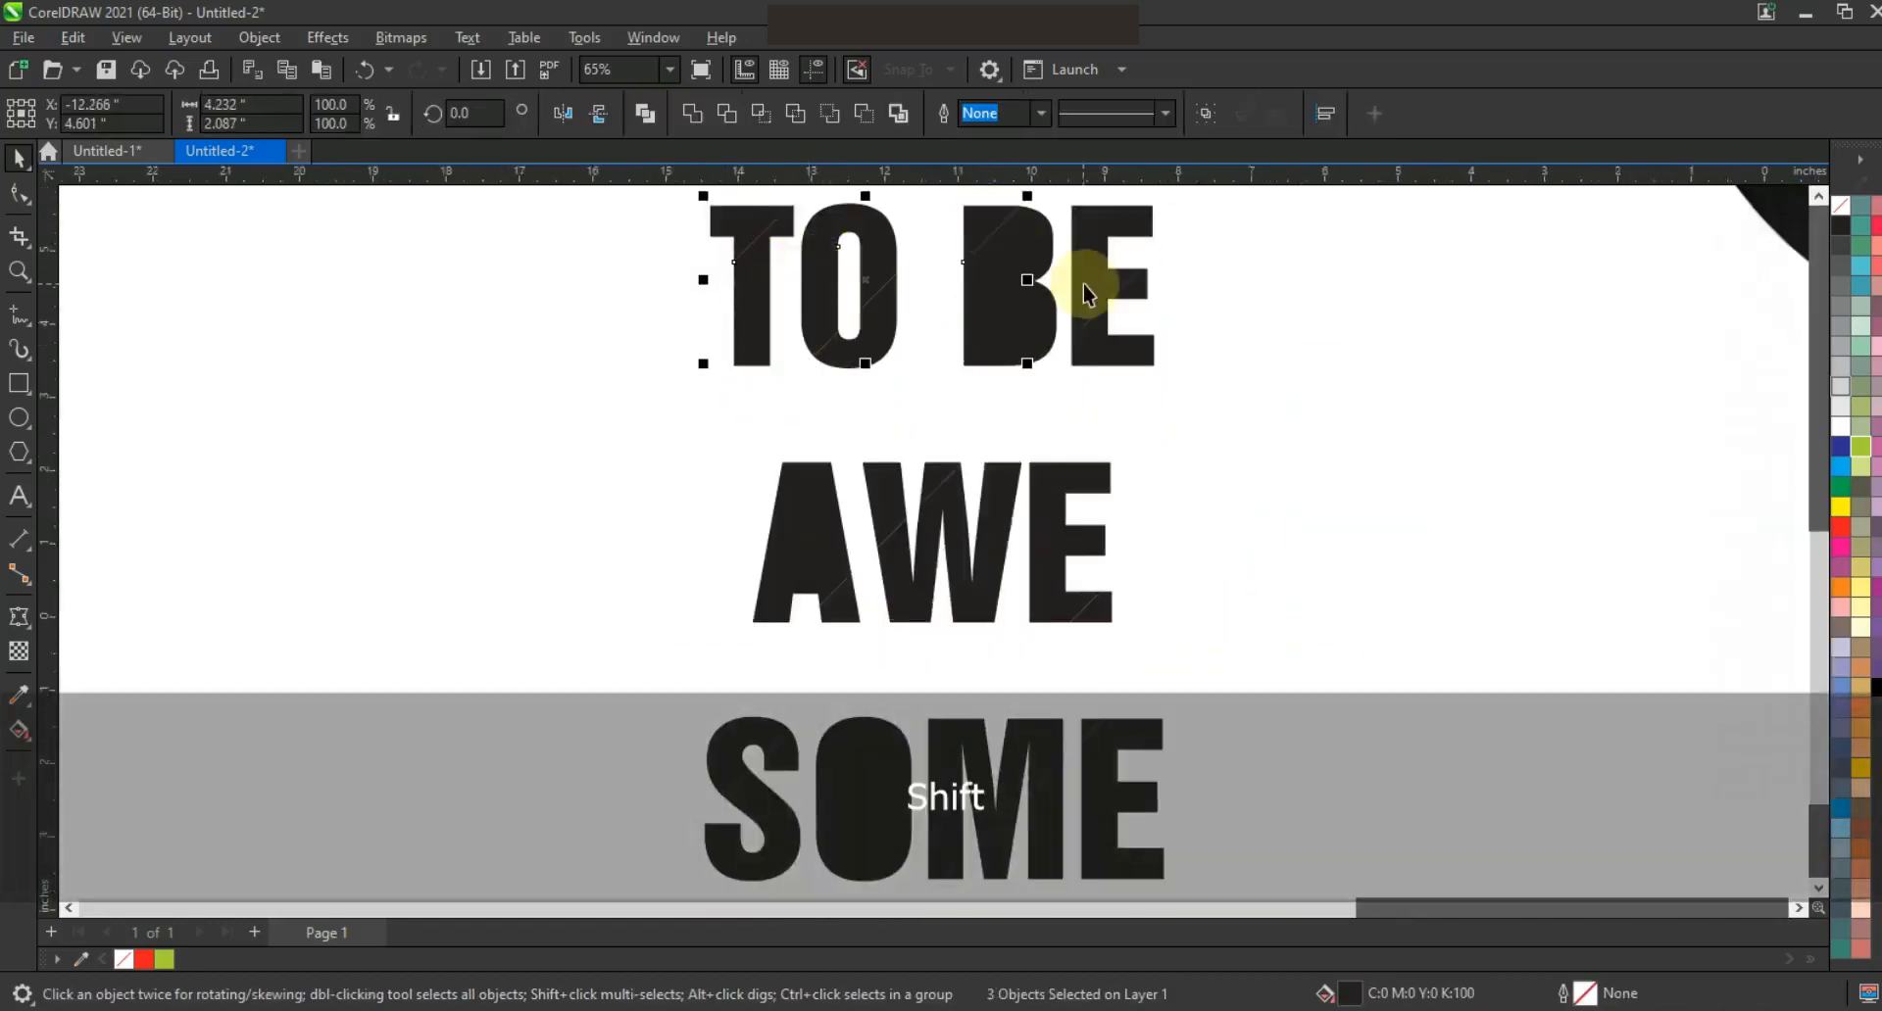
left_click(693, 115)
left_click(1860, 446)
left_click(1302, 341)
Combine the B of TO BE with its counters and weld the line's dark lower-right letter pieces together.
left_click_drag(1097, 403, 933, 207)
left_click(1102, 315)
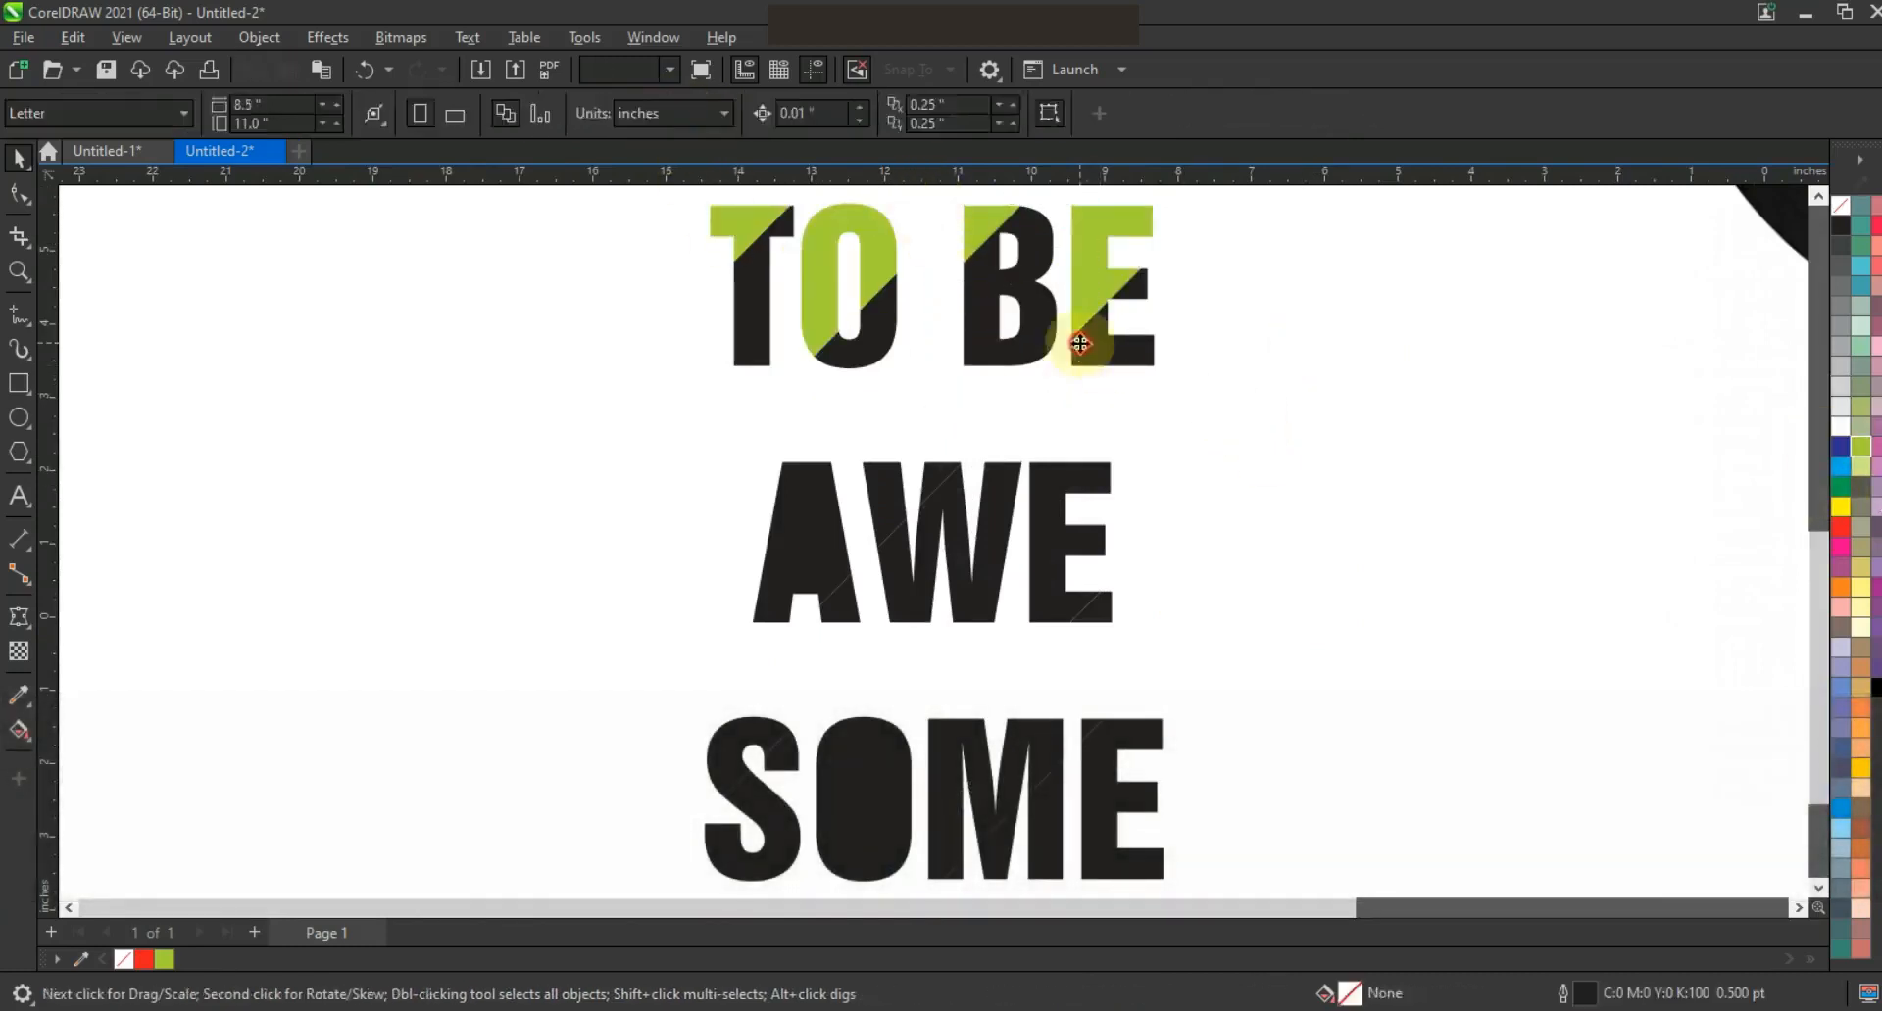
left_click(1002, 353, "shift")
left_click(863, 355, "shift")
left_click(750, 351, "shift")
left_click(706, 207, "shift")
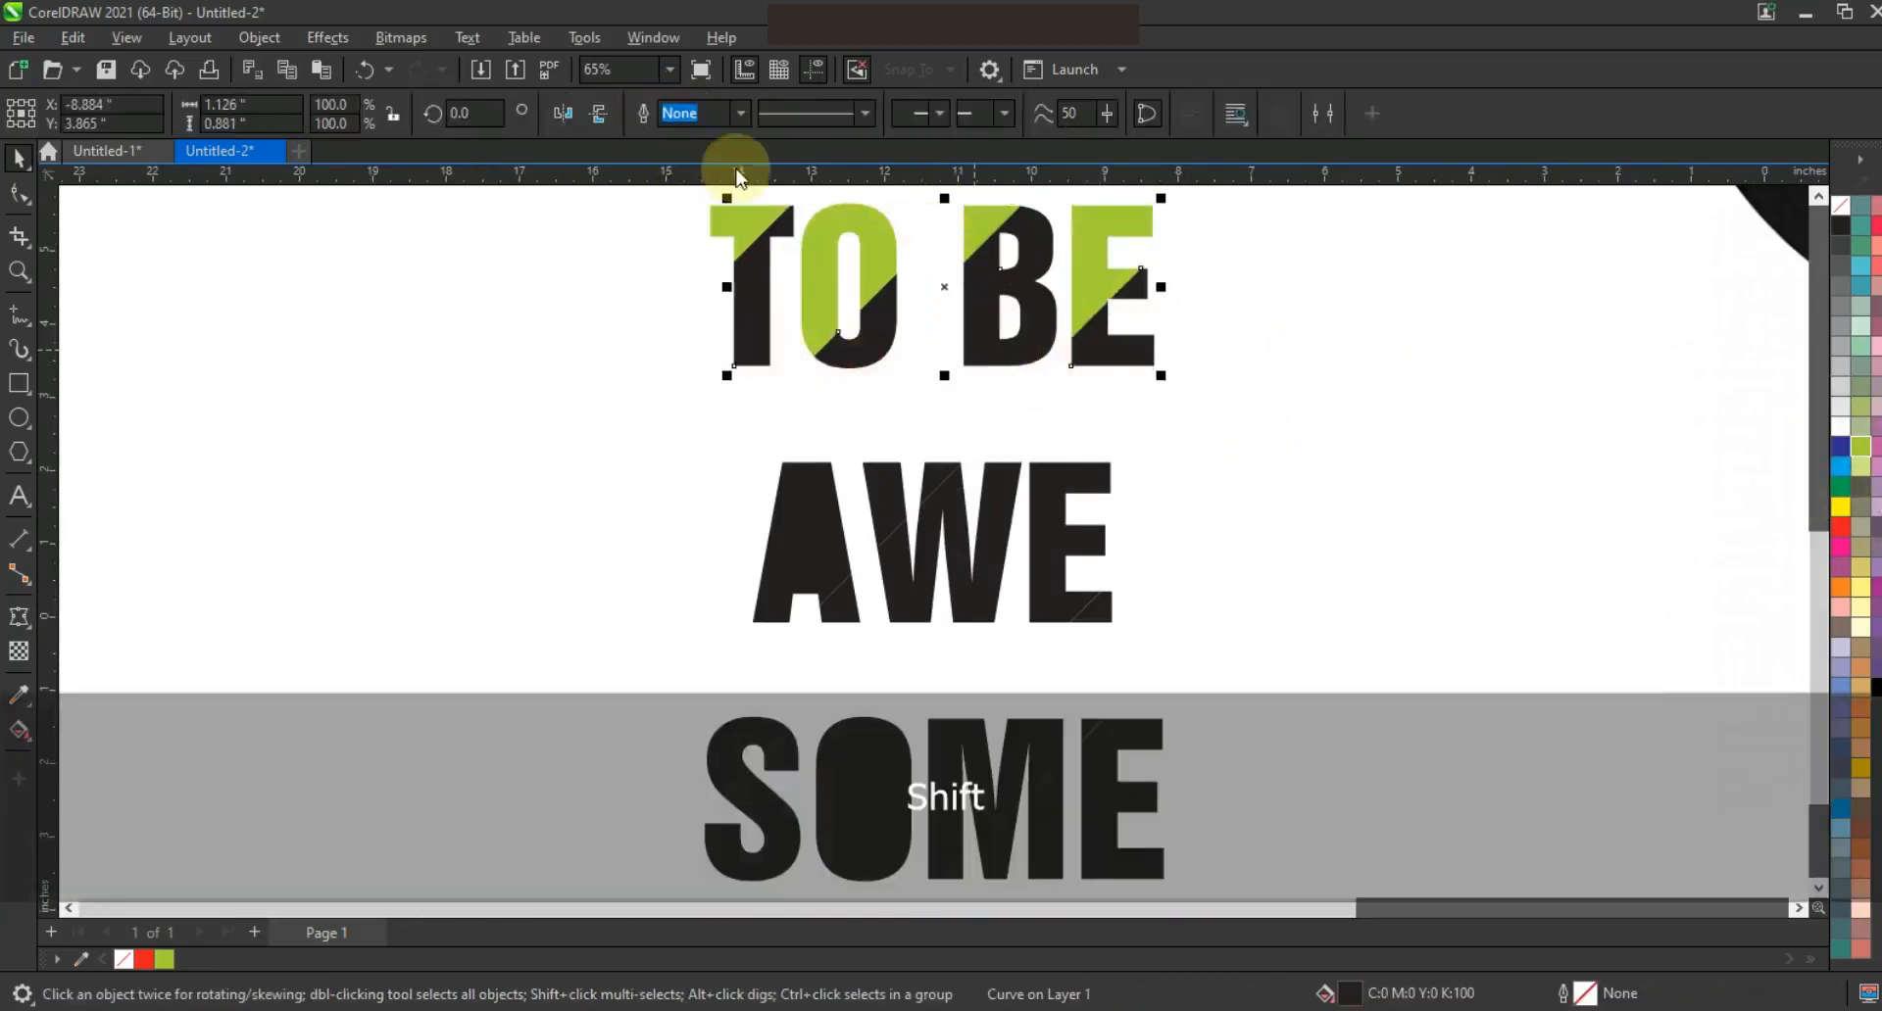
left_click(600, 420)
Combine the A of AWE with its counter.
left_click_drag(845, 630, 866, 647)
left_click(643, 112)
left_click(610, 441)
Weld the lower-right letter pieces of AWE together and fill them with light green.
left_click(841, 609)
left_click(908, 592, "shift")
left_click(695, 114)
left_click(1859, 447)
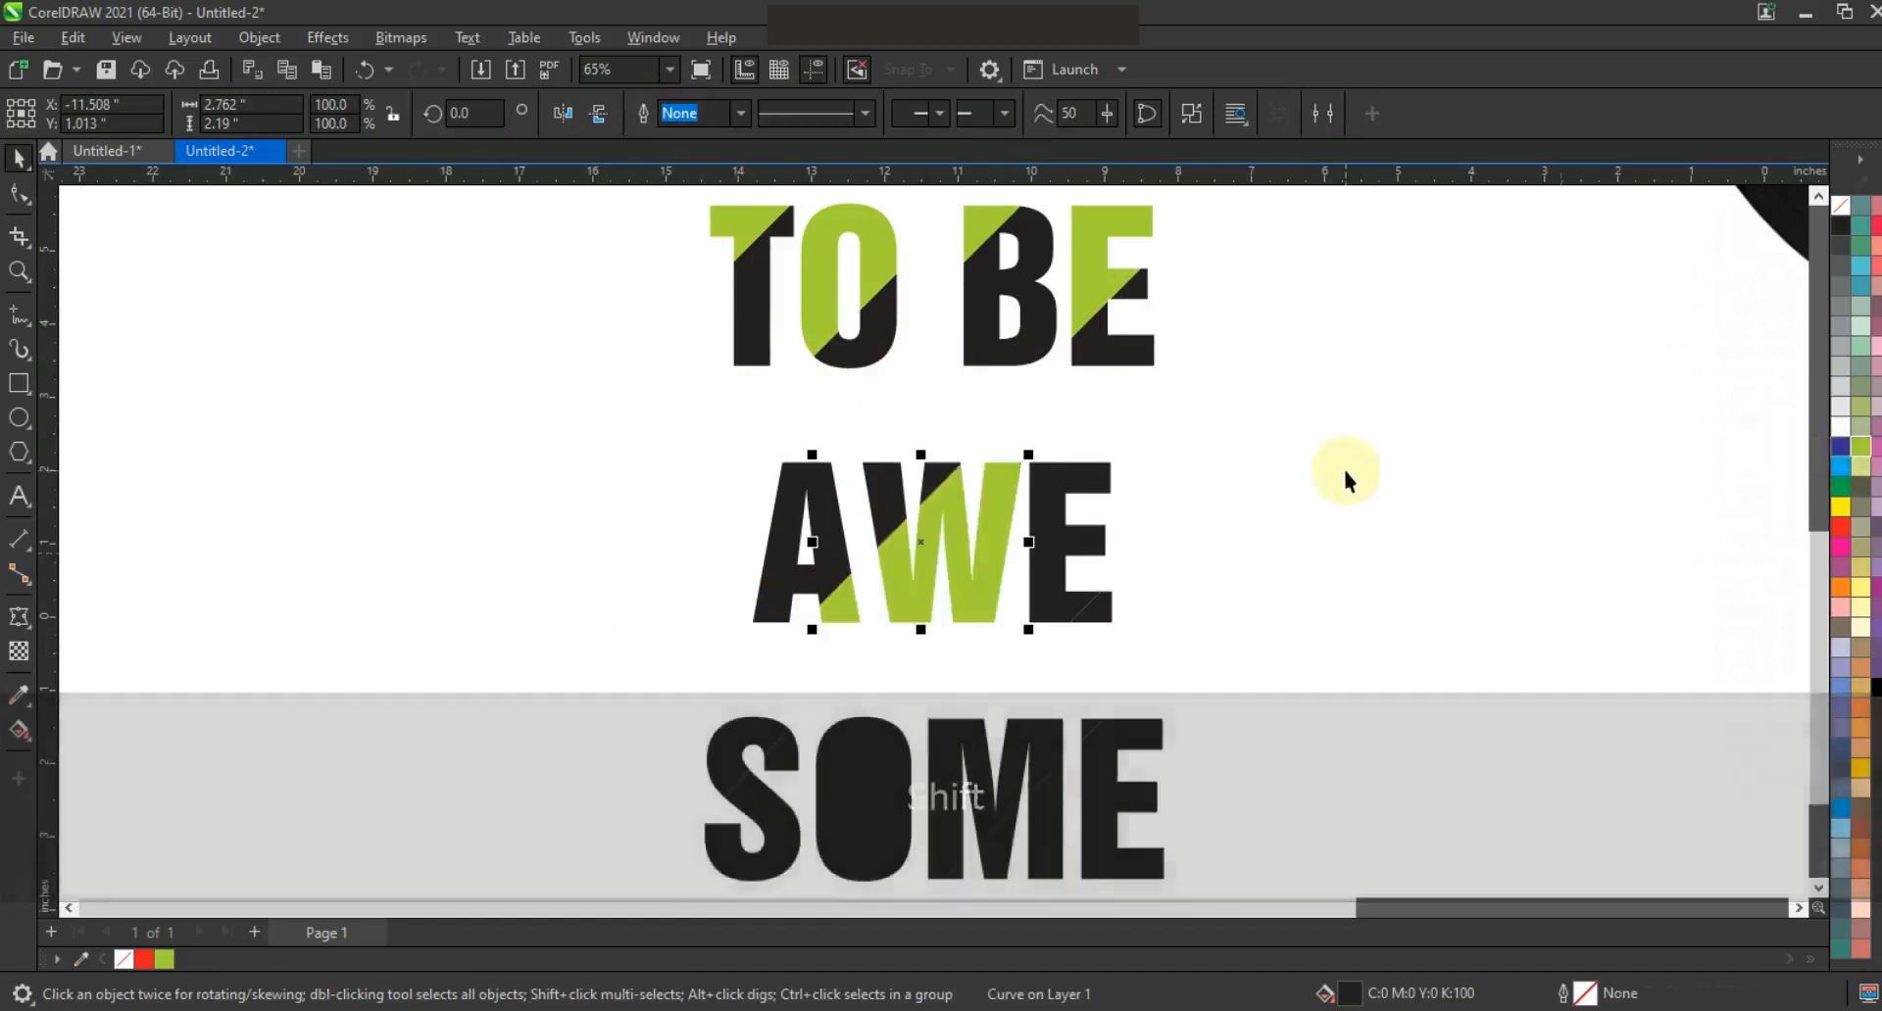
left_click(1329, 498)
left_click(1000, 618, "shift")
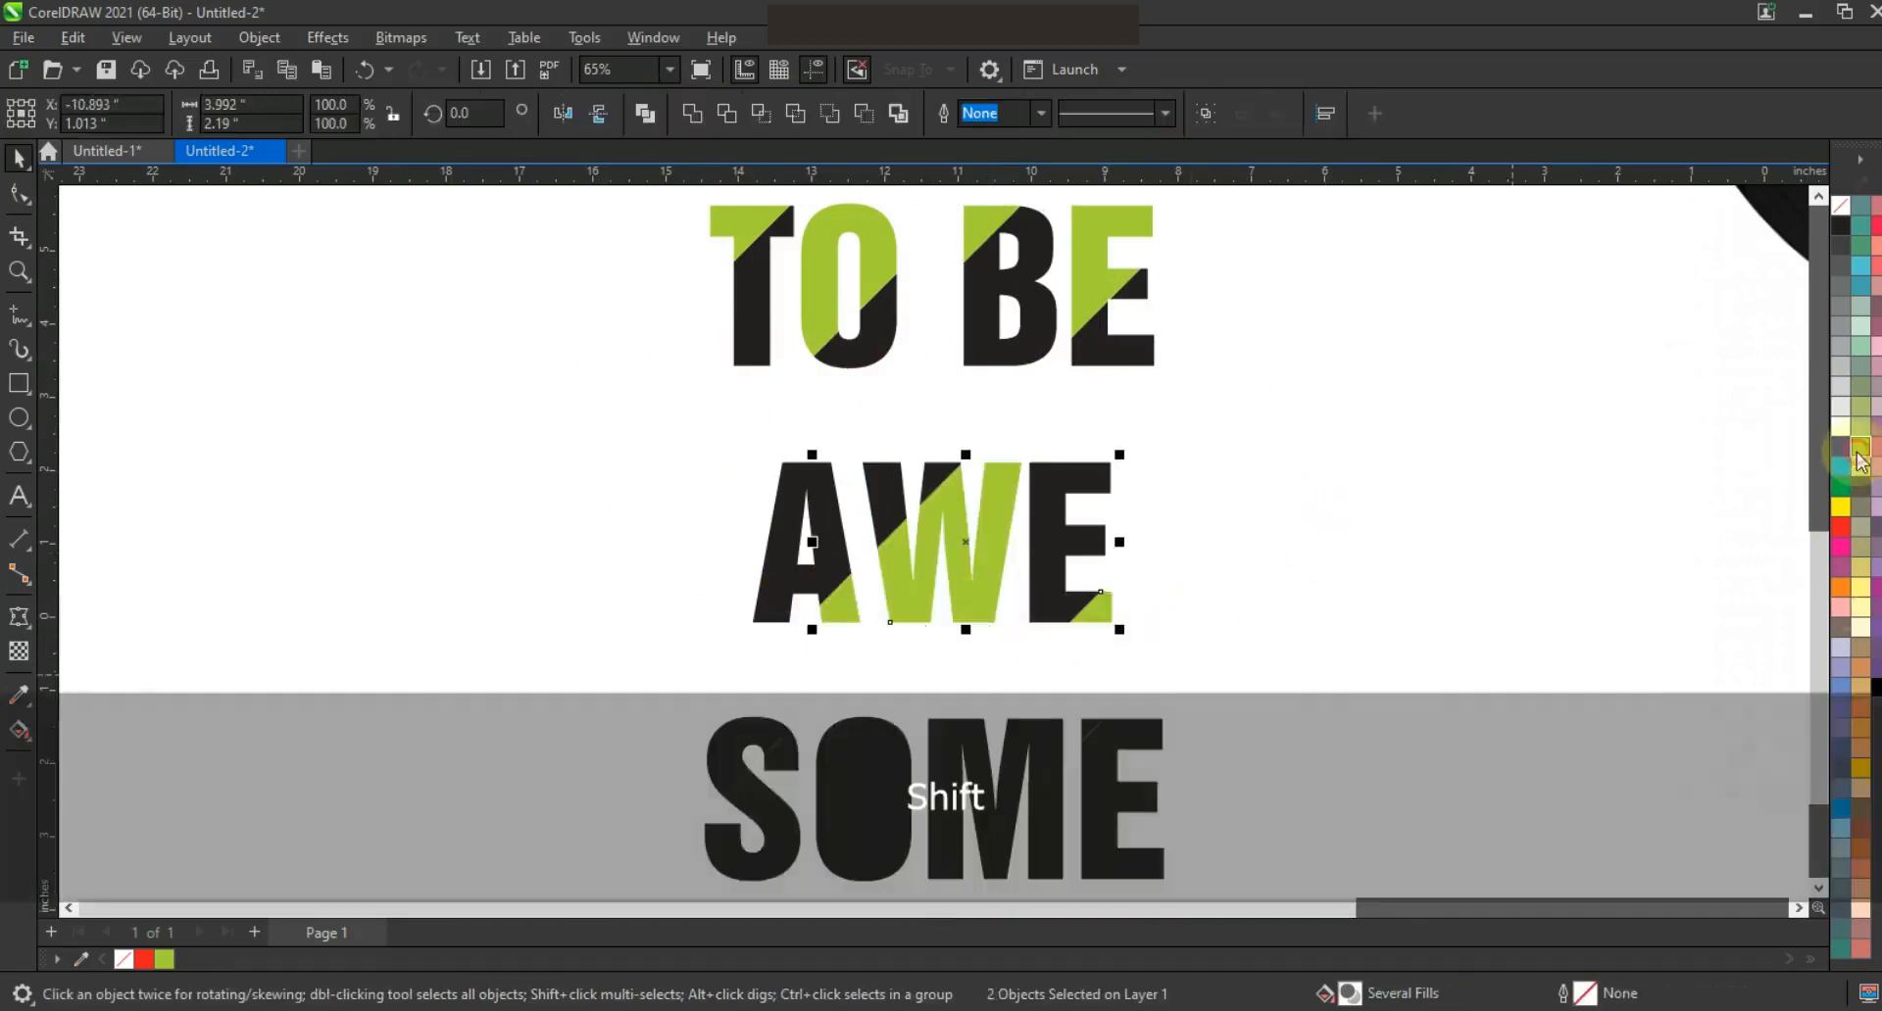
left_click(694, 113)
Weld the dark upper-left letter pieces of AWE together.
left_click(1093, 545)
left_click(939, 481, "shift")
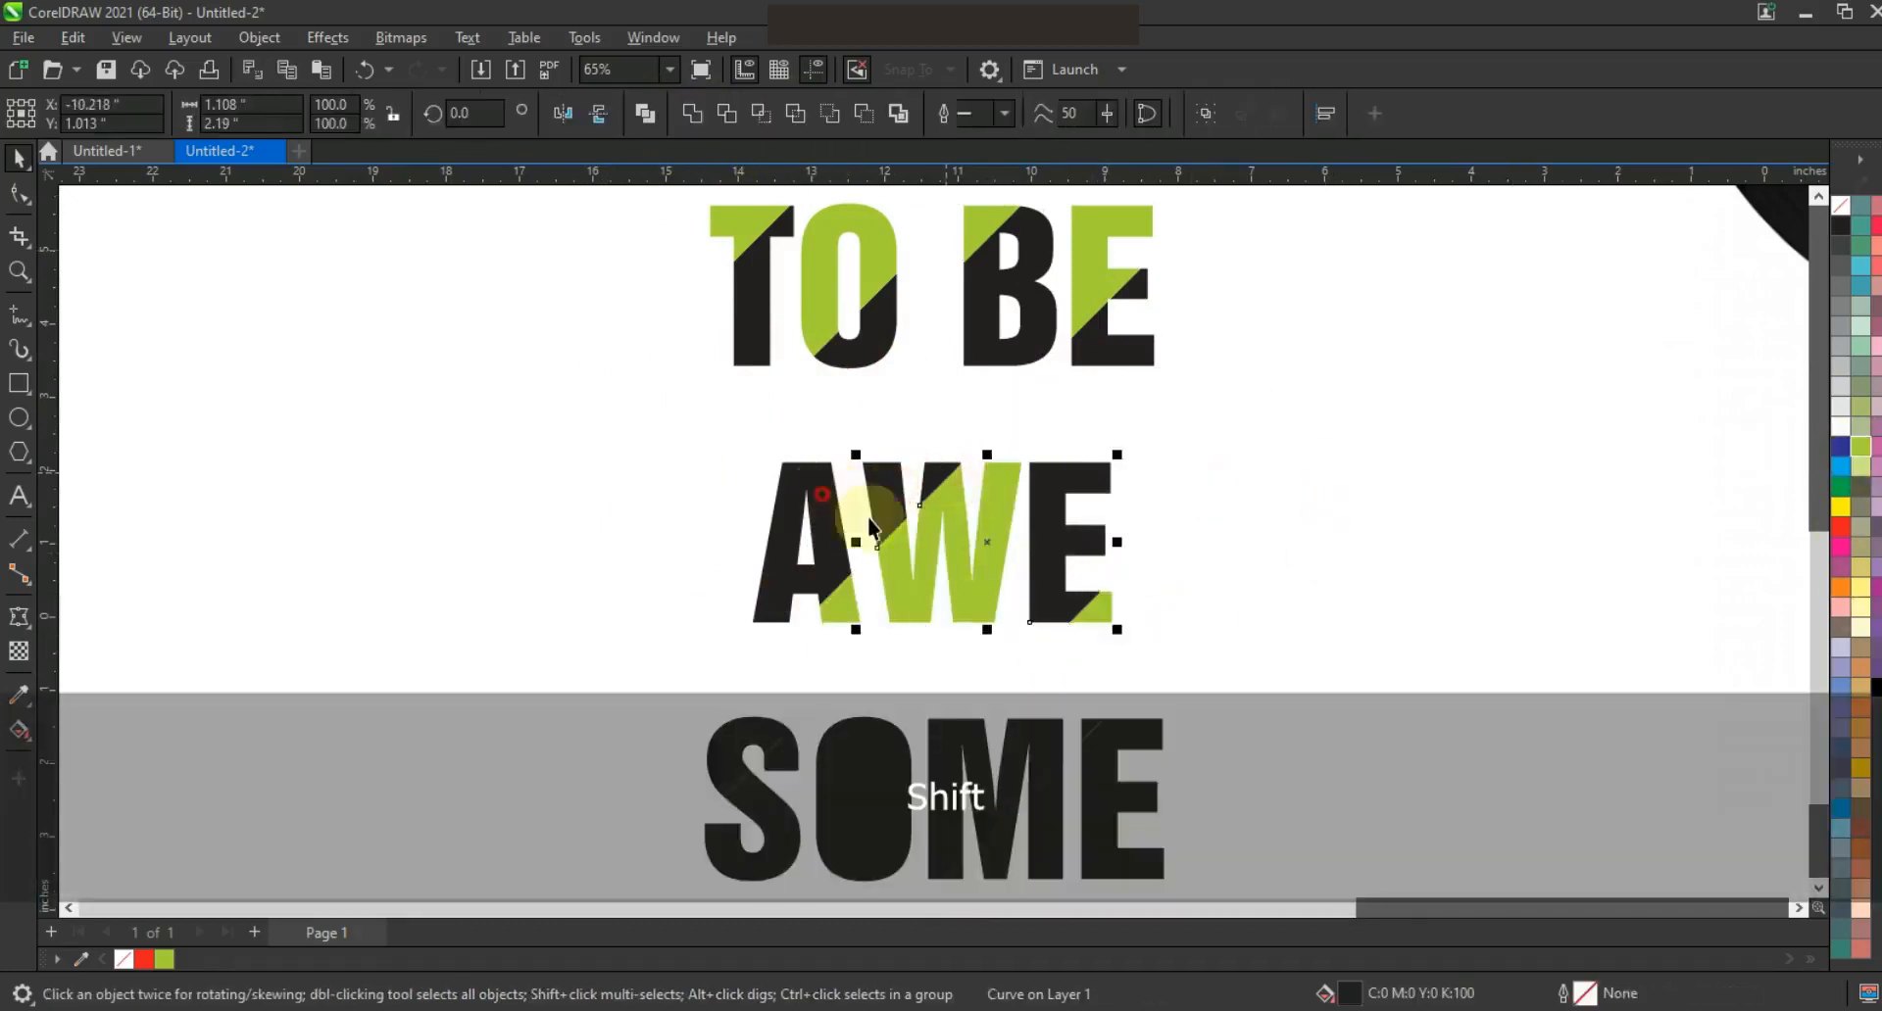
left_click(887, 505, "shift")
left_click(1271, 601)
Fill the lower-right pieces of the S, M and E in SOME with light green and weld them together.
key("F3")
left_click(19, 272)
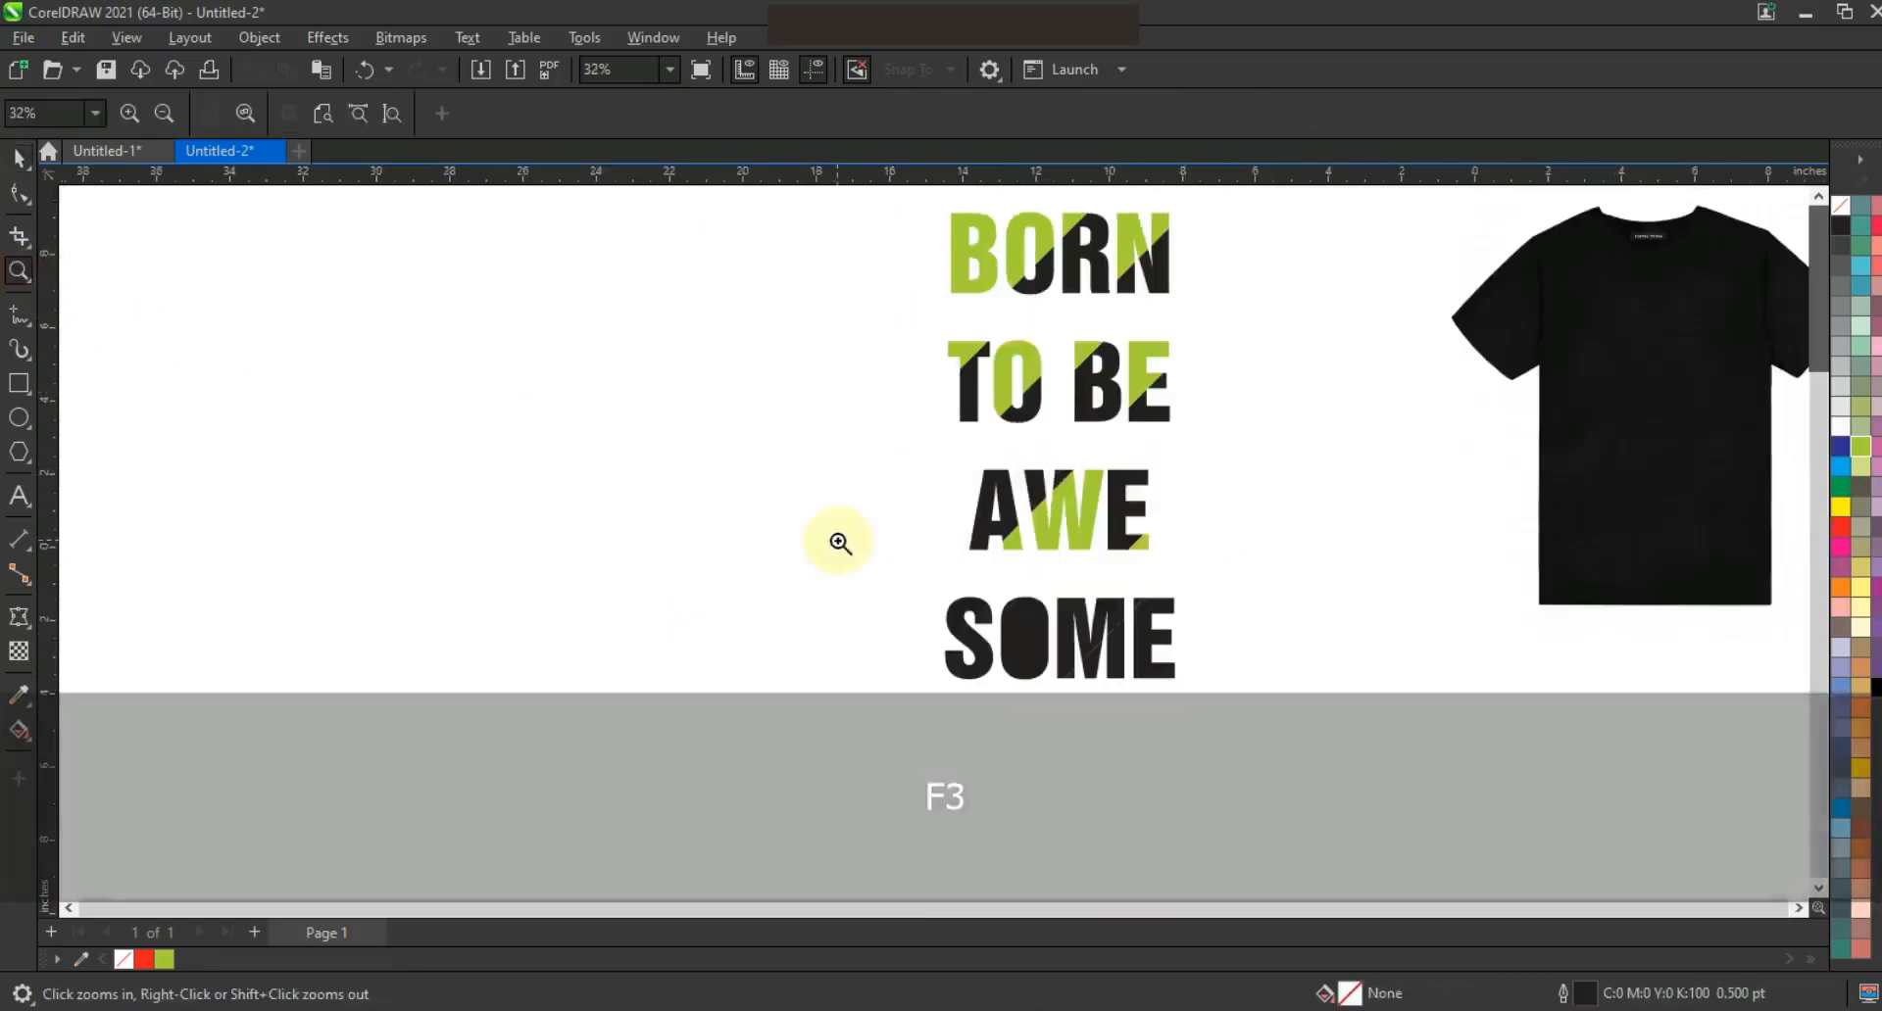
left_click_drag(838, 539, 1327, 744)
left_click(19, 158)
left_click(579, 616)
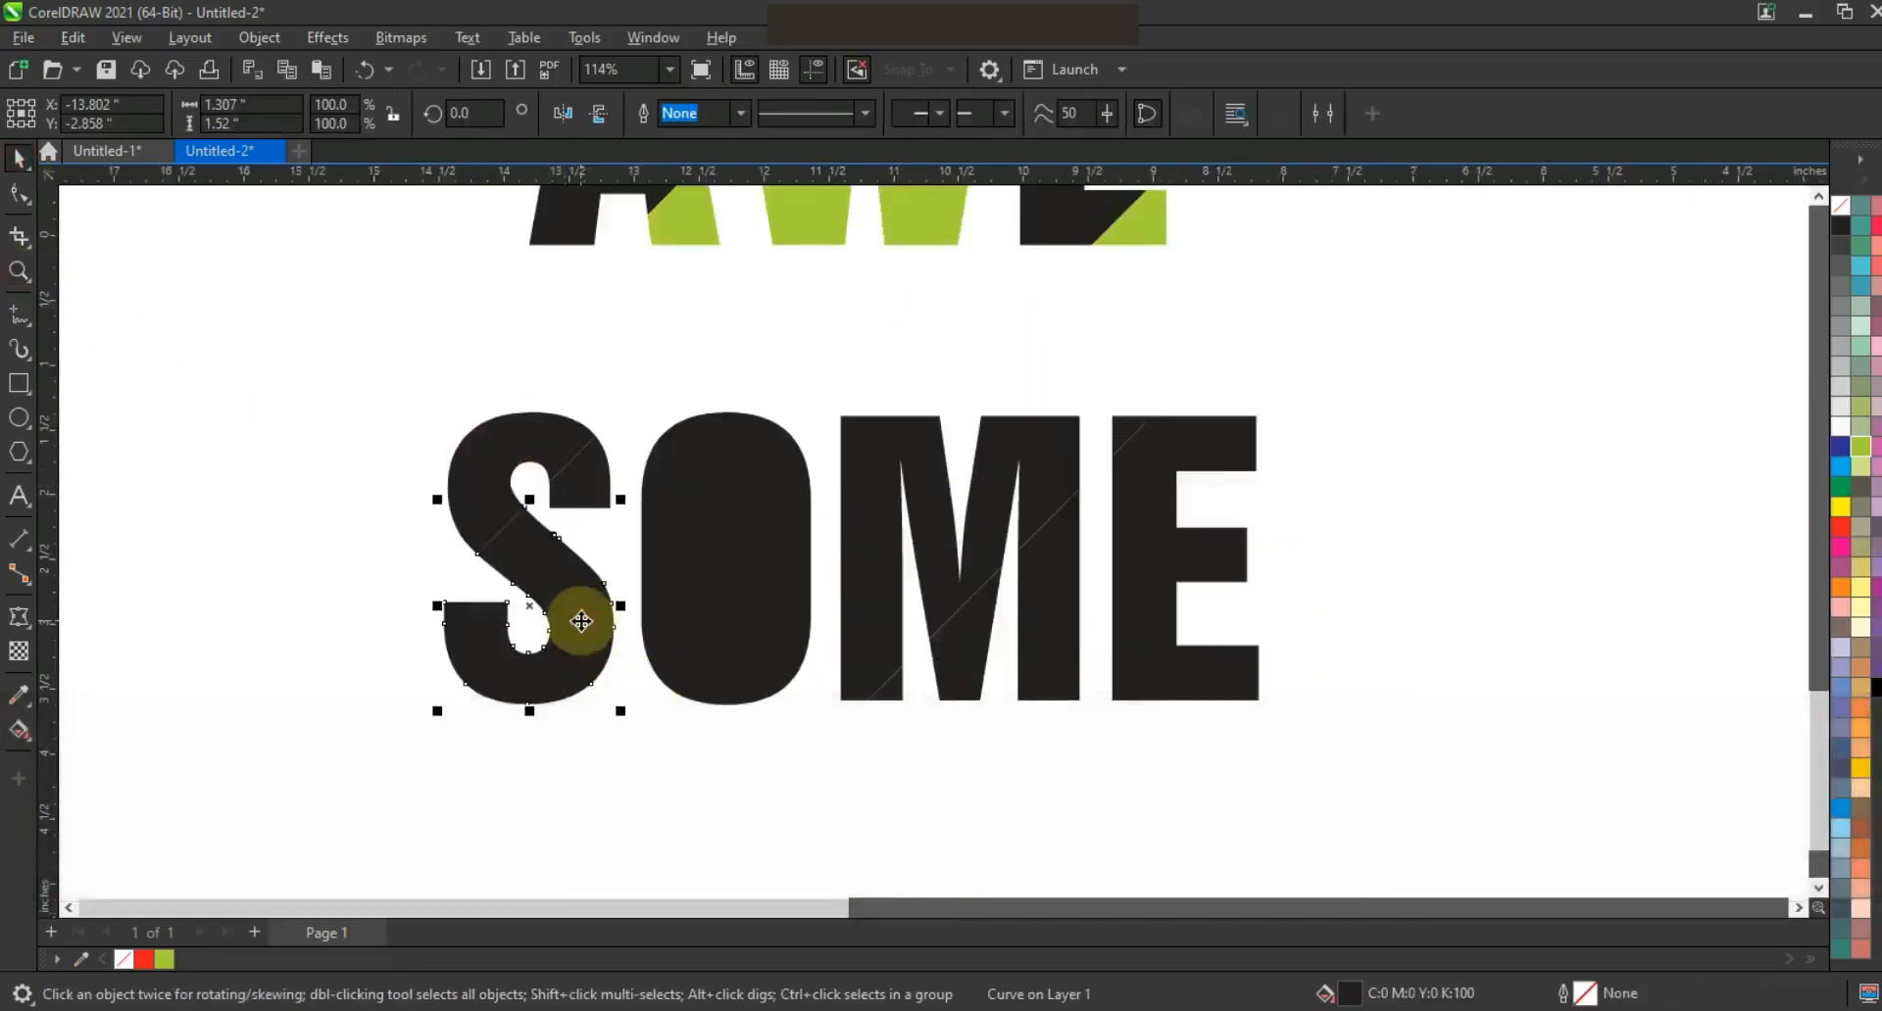
left_click(1059, 630, "shift")
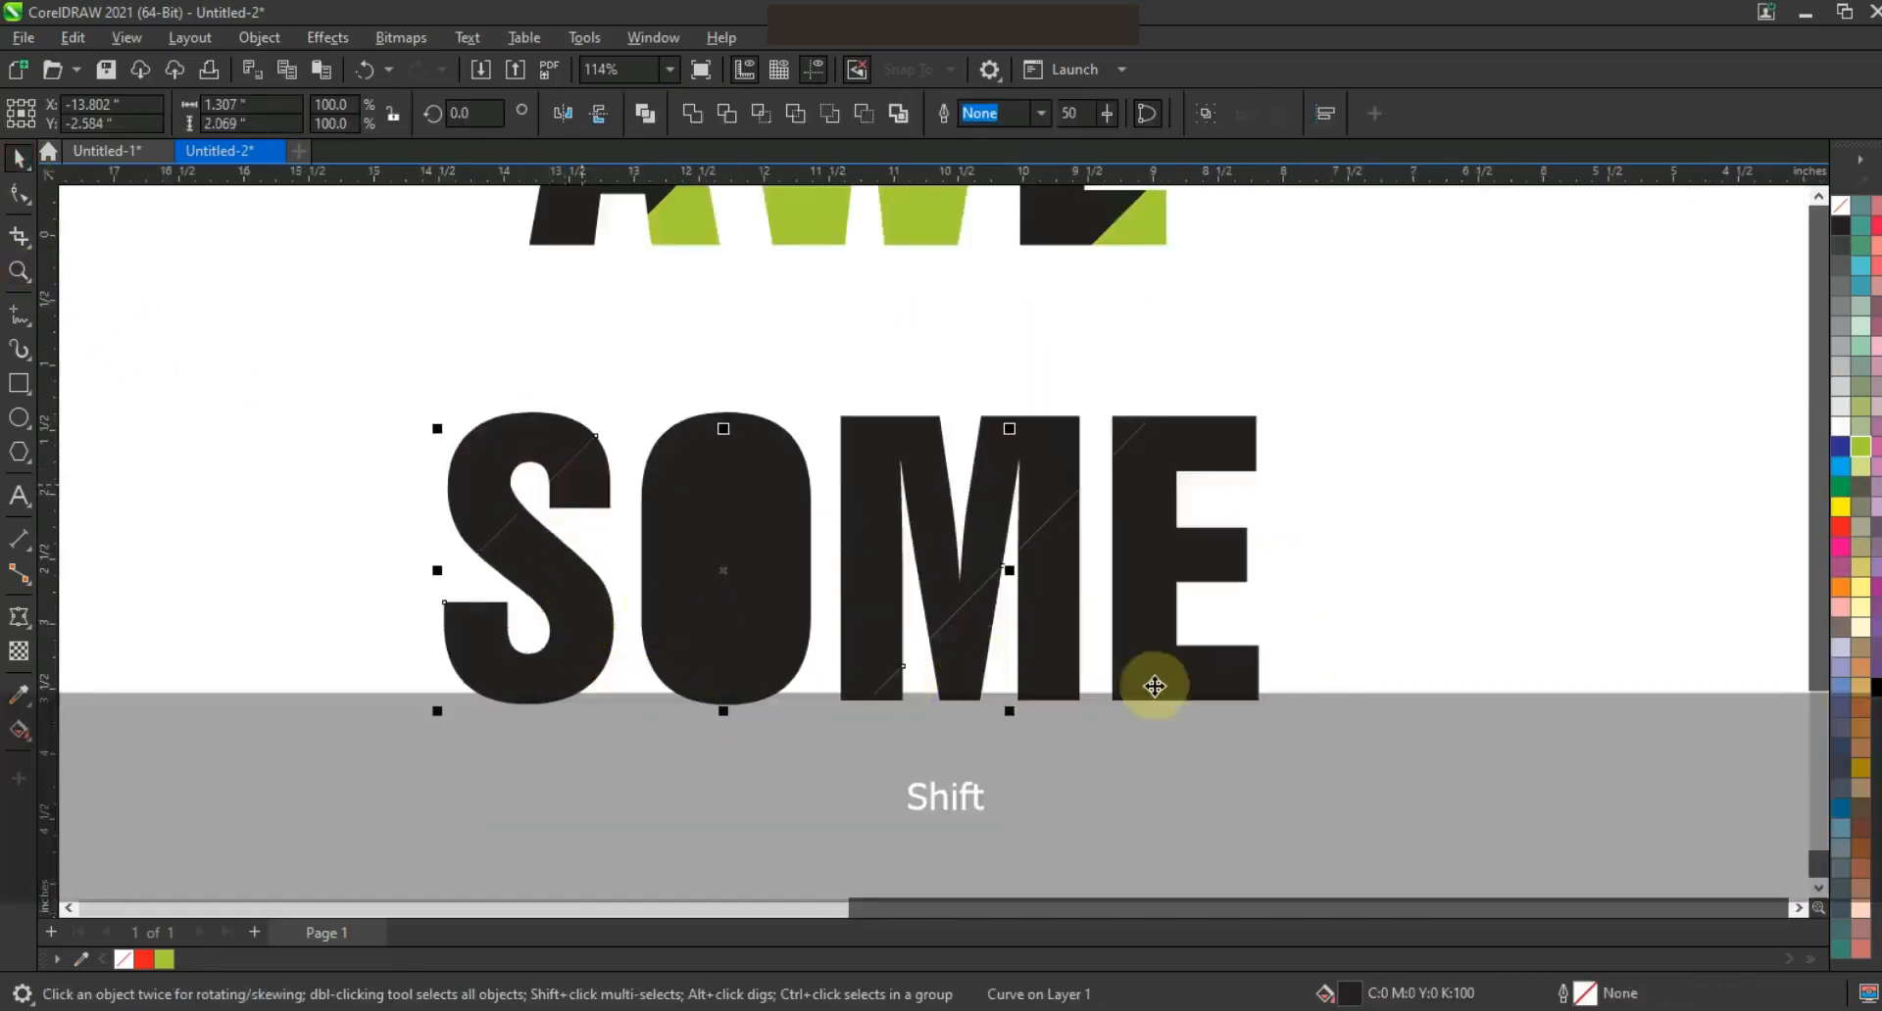
left_click(1176, 680, "shift")
left_click(1861, 448)
left_click(694, 114)
Combine the O of SOME with its counter and weld it with the word's dark upper-left letter pieces.
left_click_drag(630, 343, 826, 730)
left_click(647, 114)
left_click(553, 442, "shift")
left_click(868, 459, "shift")
left_click(1130, 429, "shift")
left_click(693, 115)
Move the TO BE and AWE lines up so they stack closely beneath BORN.
key("F3")
key("F3")
key("F3")
key("Escape")
left_click_drag(1323, 662, 1022, 356)
key("shift+F2")
key("Escape")
left_click_drag(687, 366, 1126, 553)
key("ctrl+z")
left_click_drag(1009, 442, 1007, 380)
left_click_drag(675, 496, 1133, 714)
left_click_drag(1029, 609, 1029, 489)
Move the SOME line up close beneath AWE to tighten the four-line stack.
left_click_drag(647, 668, 1143, 894)
left_click_drag(657, 618, 1229, 861)
left_click_drag(954, 737, 952, 559)
key("F3")
left_click_drag(1217, 678, 896, 361)
key("shift+F2")
key("Escape")
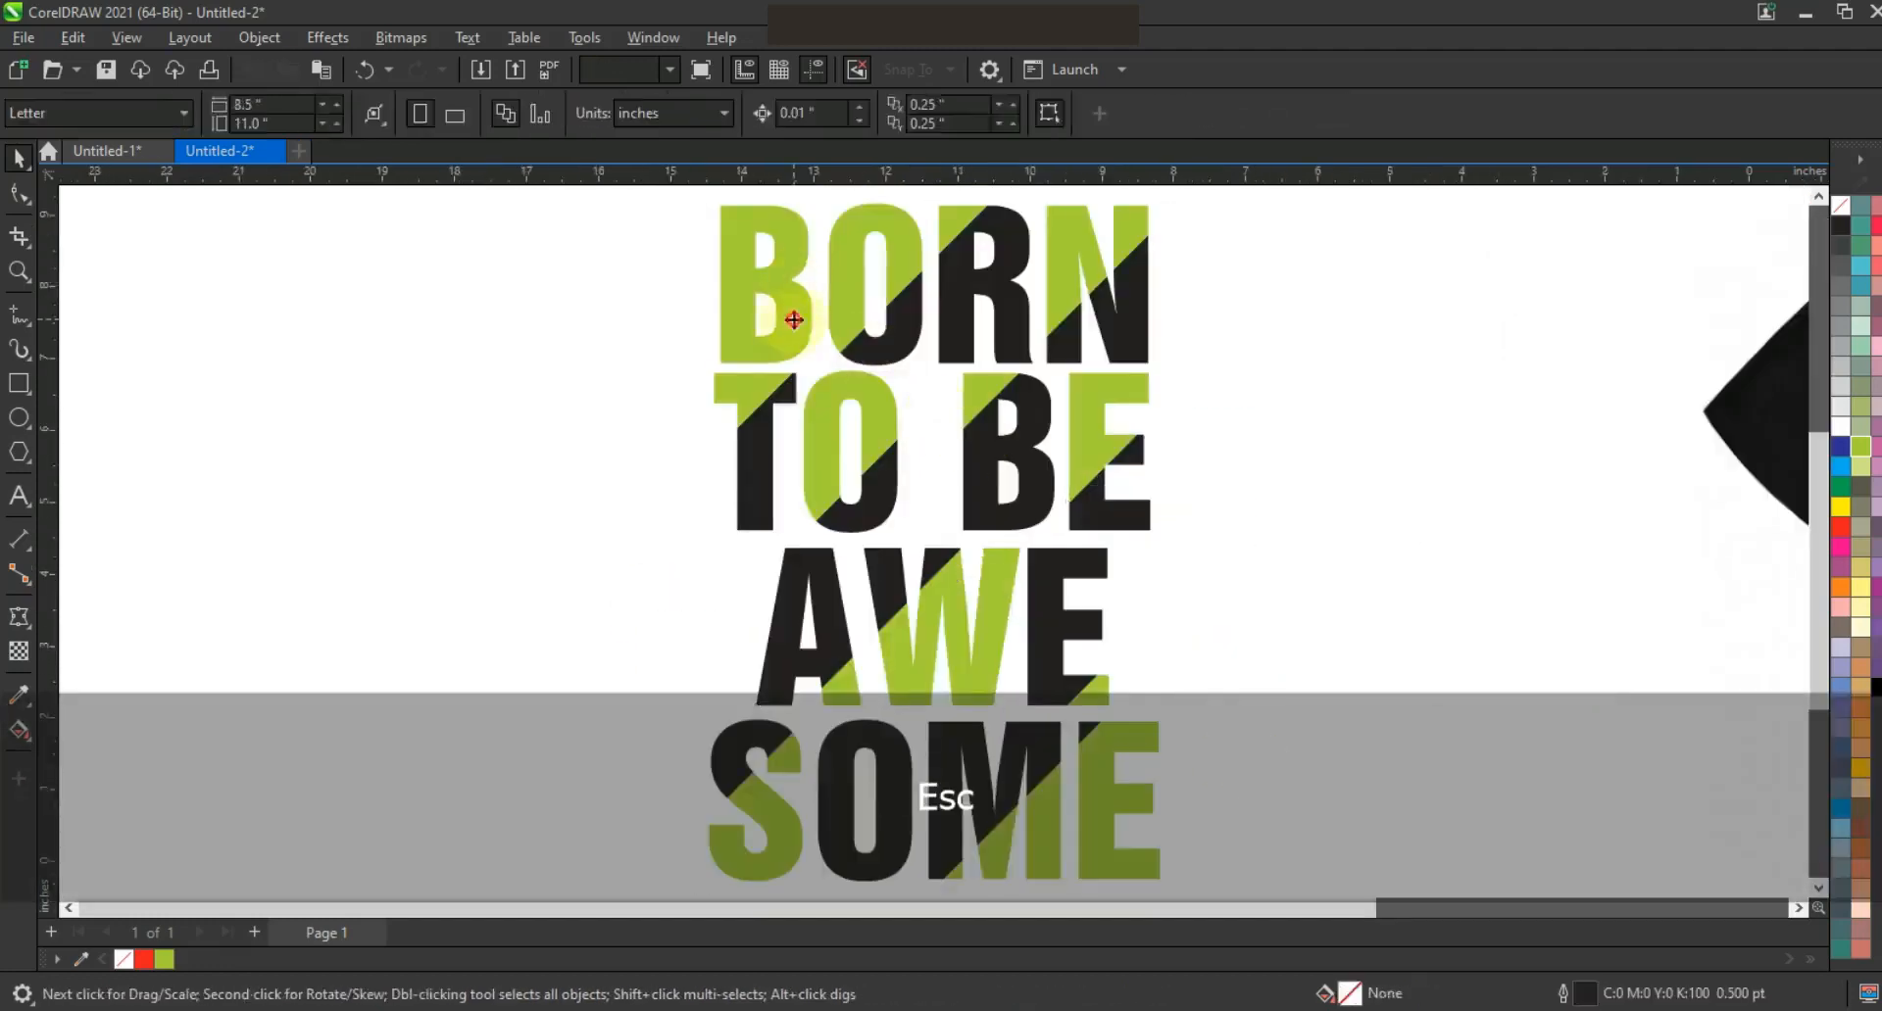
Weld the light green letter pieces of all four lines into one shape.
left_click(790, 314)
left_click(865, 398, "shift")
left_click(959, 595, "shift")
key("Delete")
key("ctrl+z")
left_click(693, 117)
left_click(1341, 537)
Weld the dark letter pieces of all four lines into one shape, keeping it in its original place.
key("F3")
left_click_drag(732, 323, 901, 515)
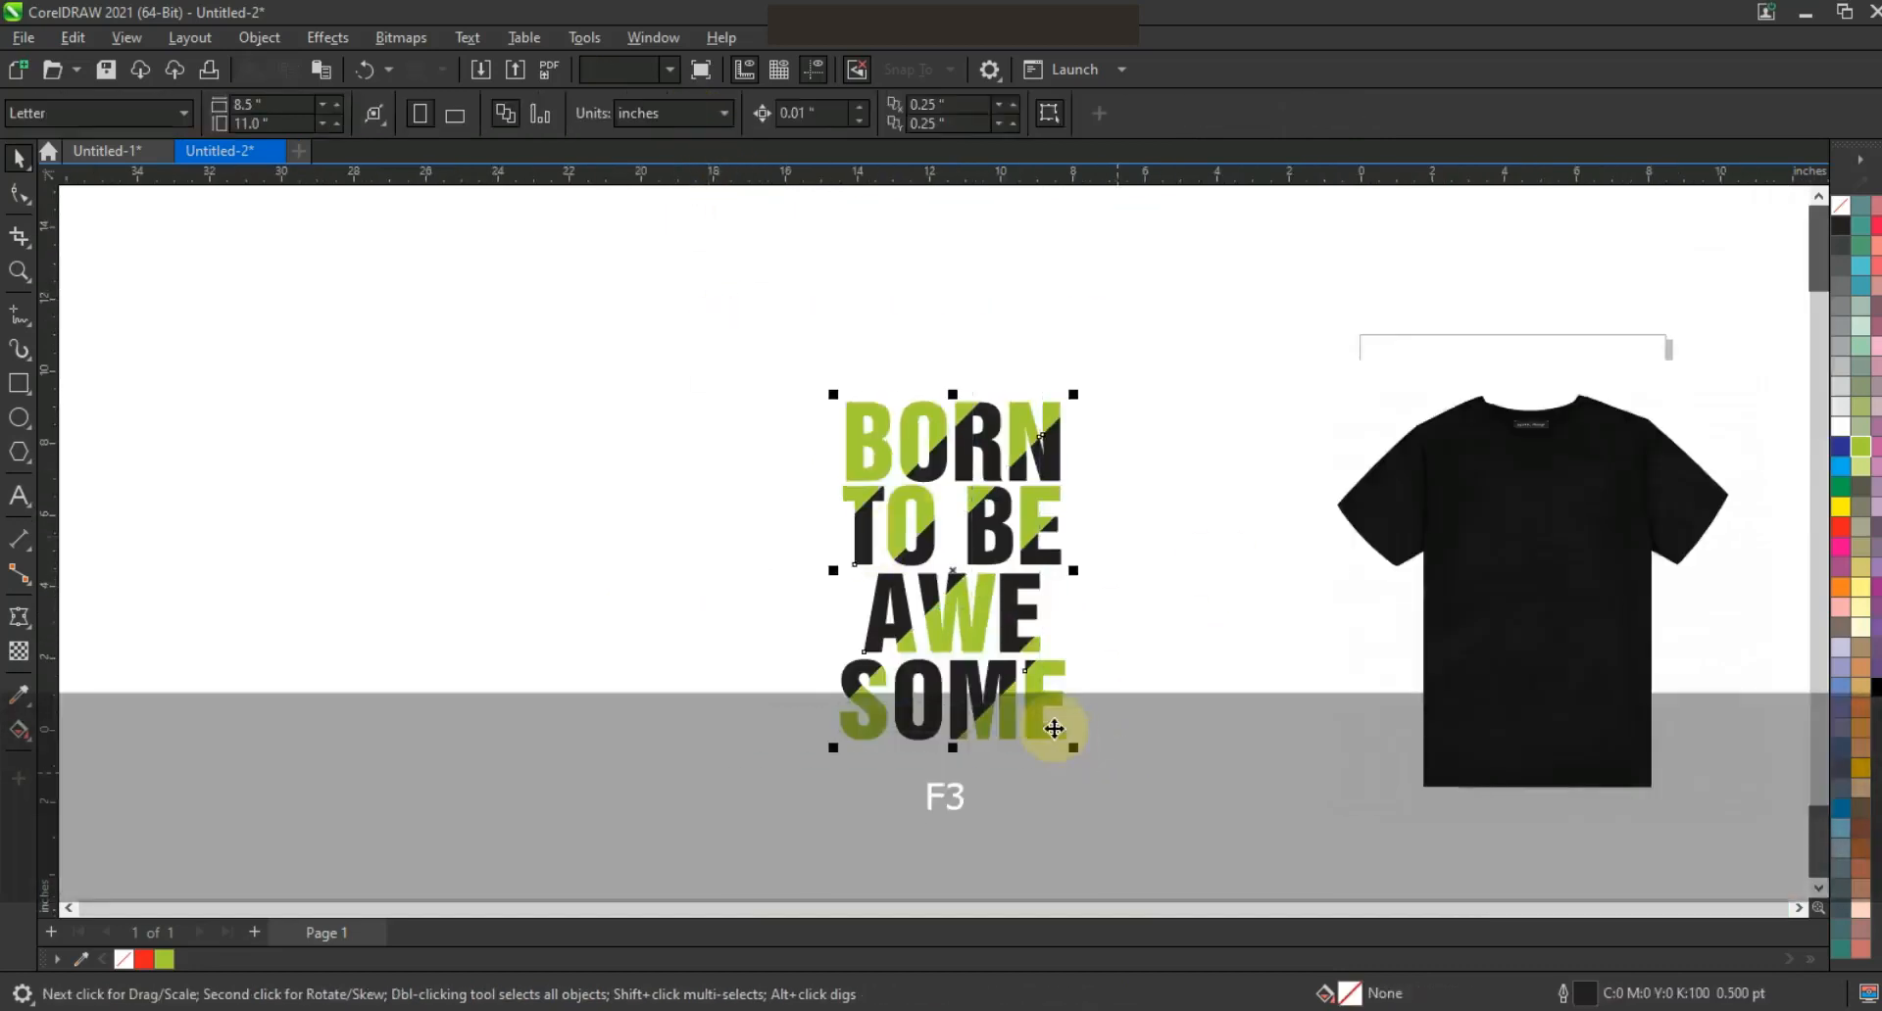
left_click(977, 530, "shift")
left_click_drag(977, 530, 686, 535)
key("ctrl+z")
left_click(643, 520)
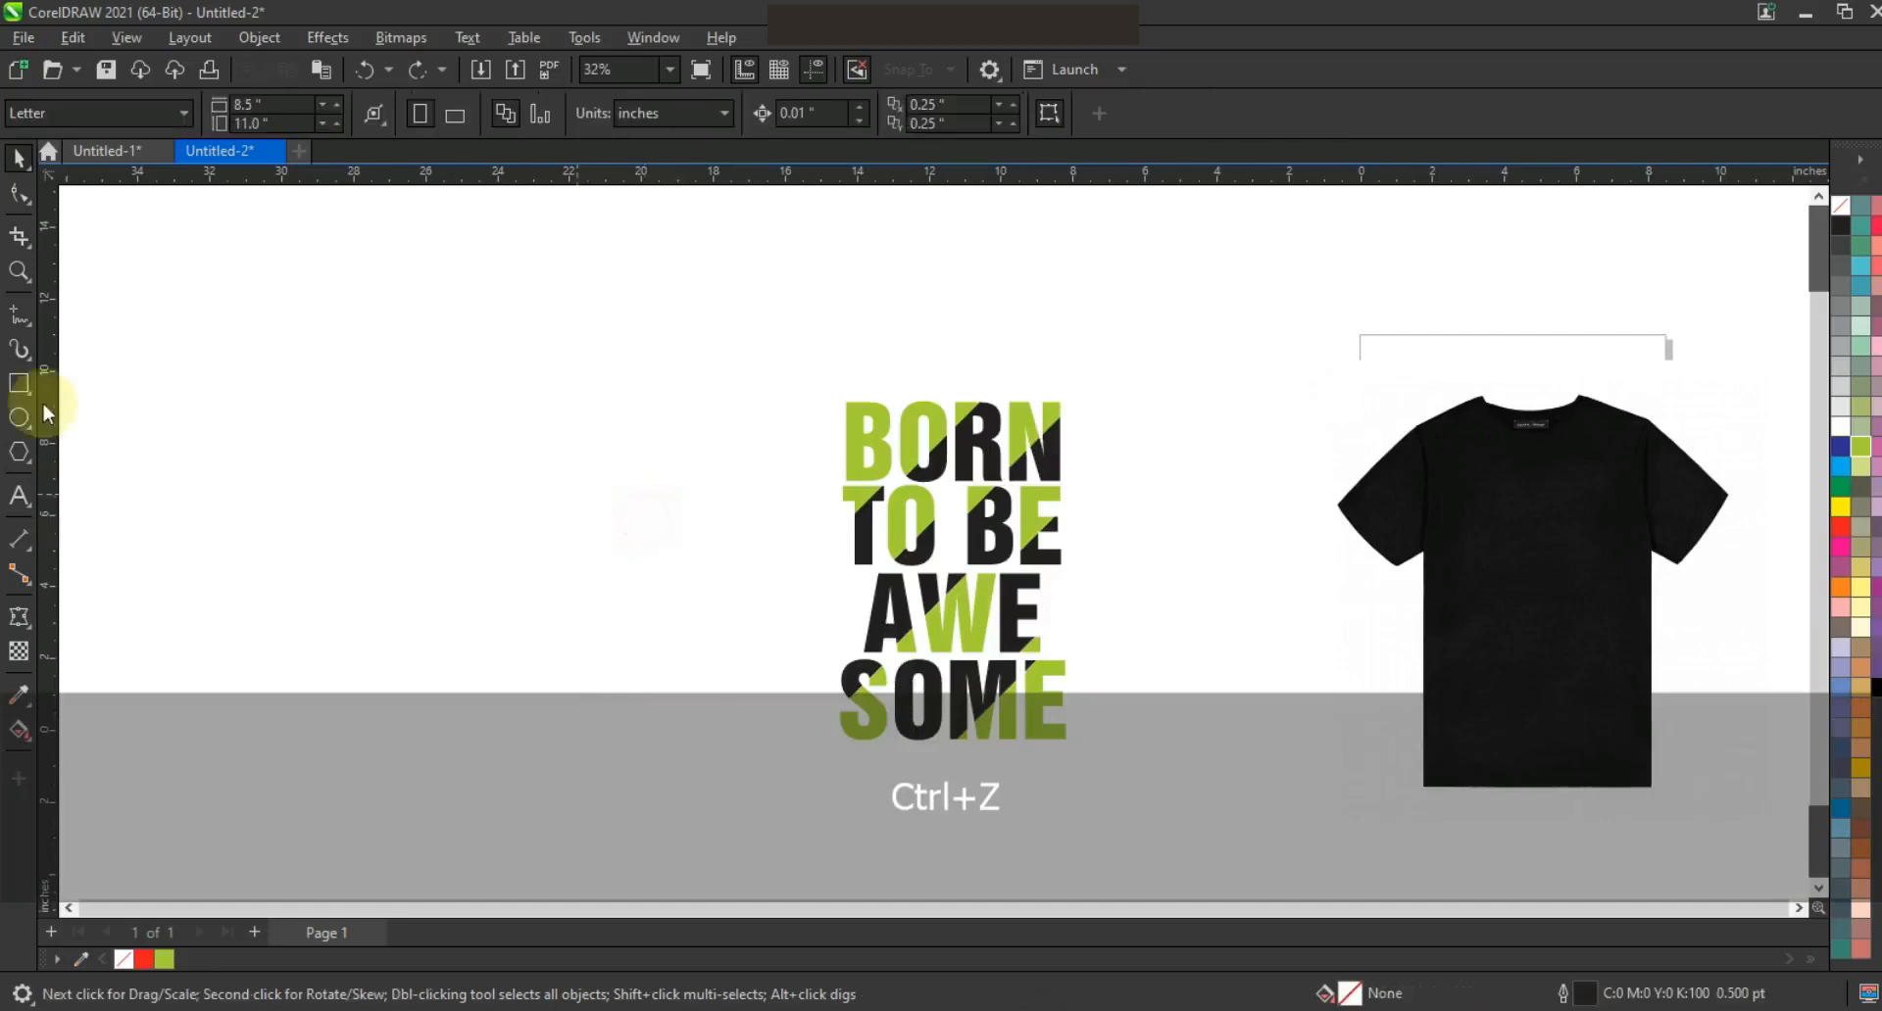
Draw a straight vertical line about 12.3 inches long to the left of the lettering with a 2 pt outline.
left_click(19, 314)
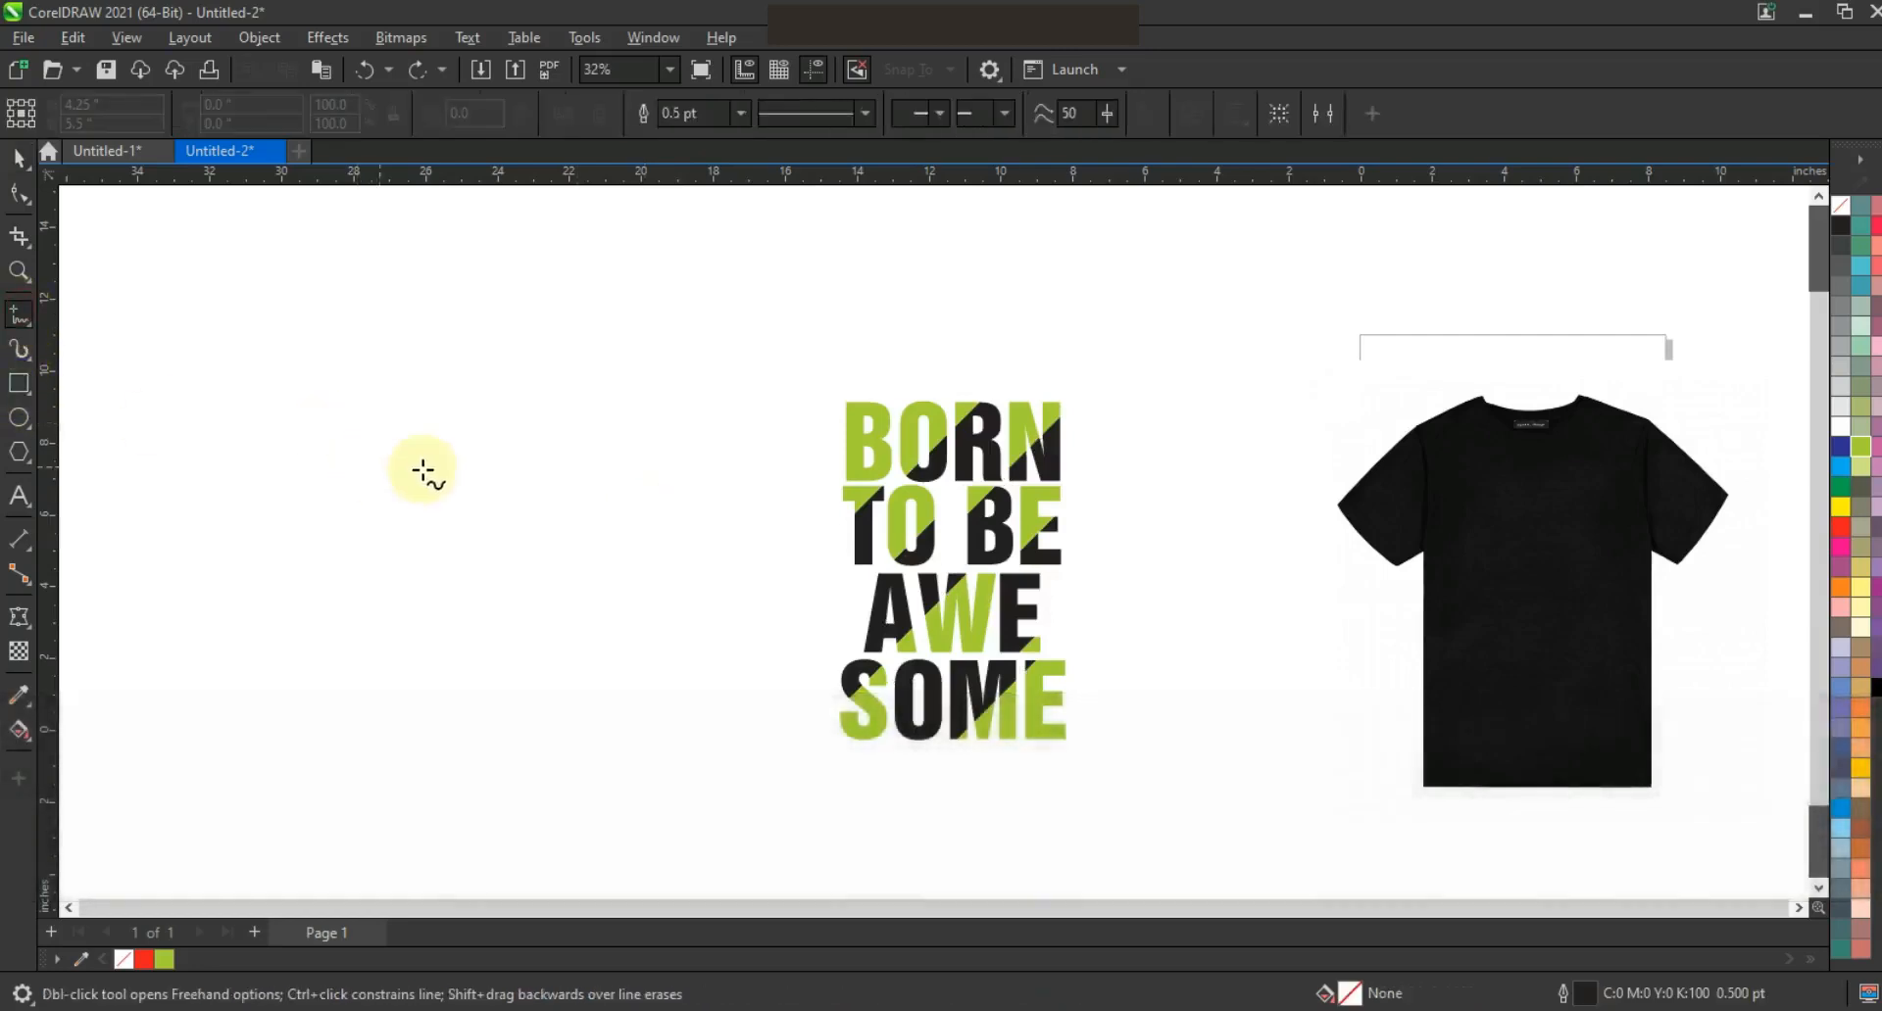
left_click(392, 404)
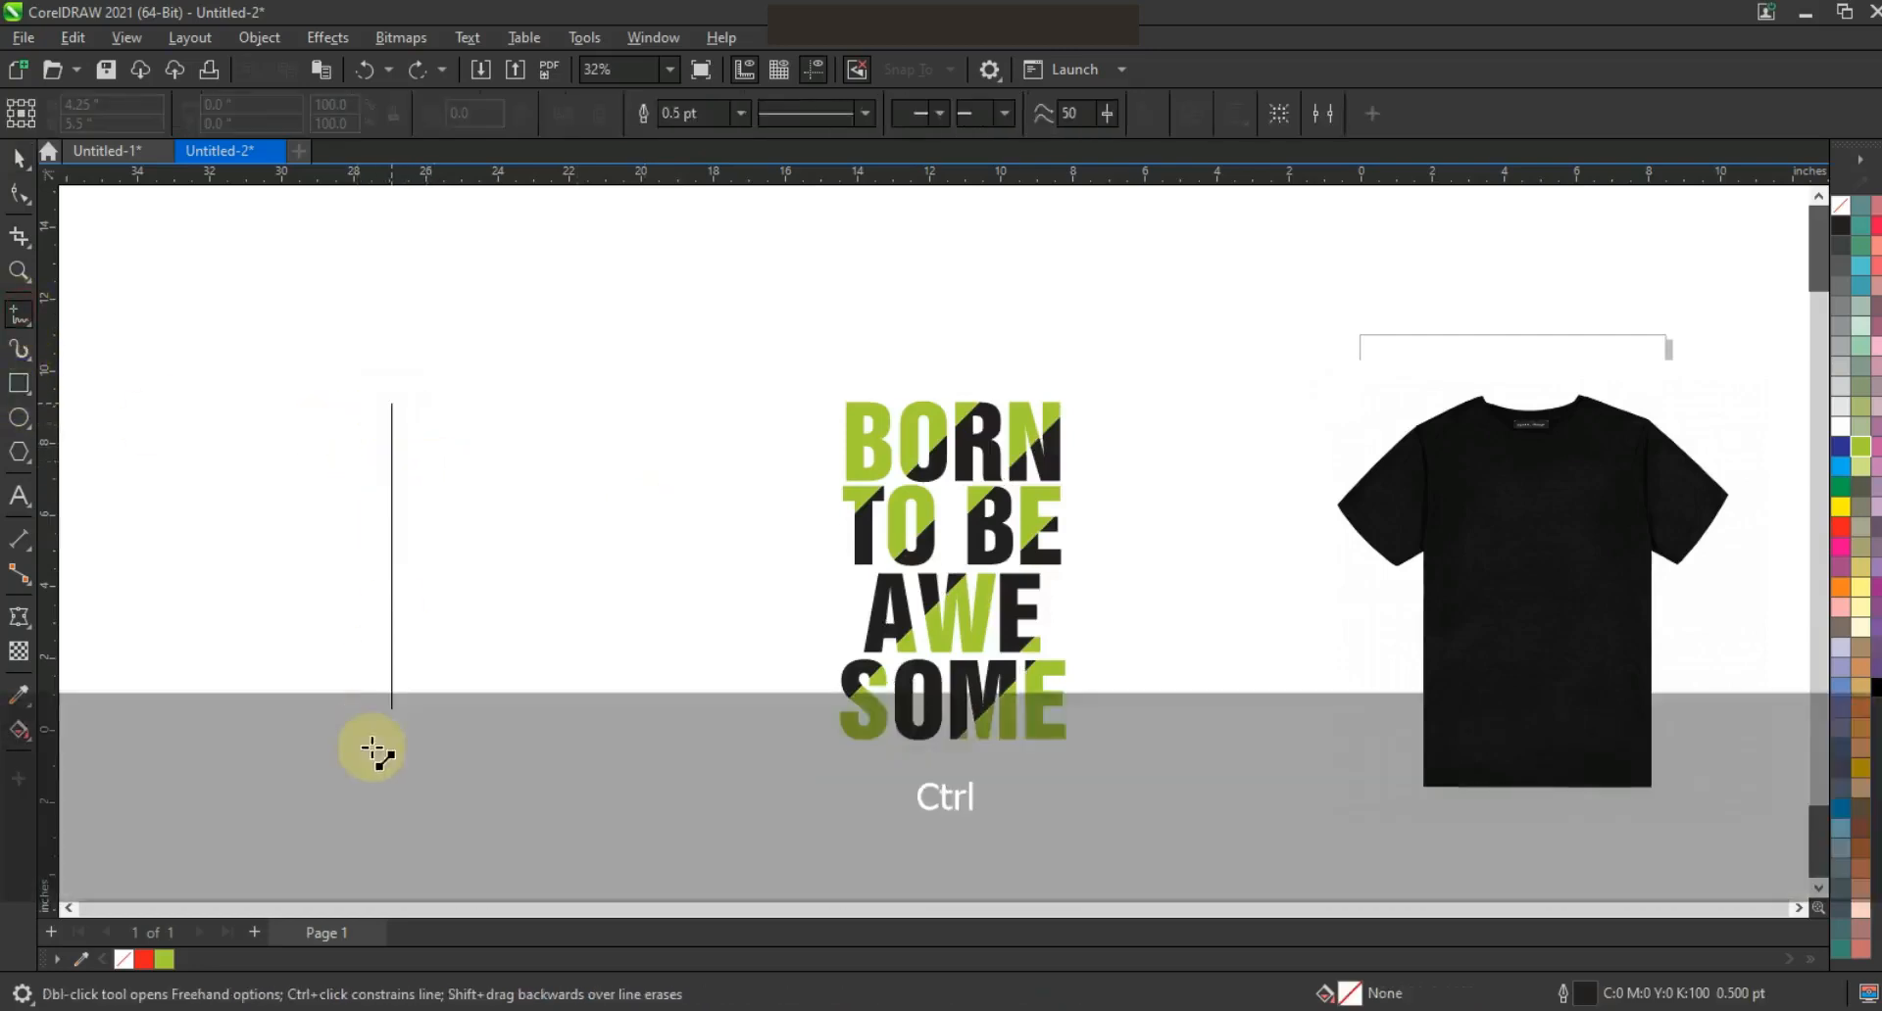
left_click(377, 845, "ctrl")
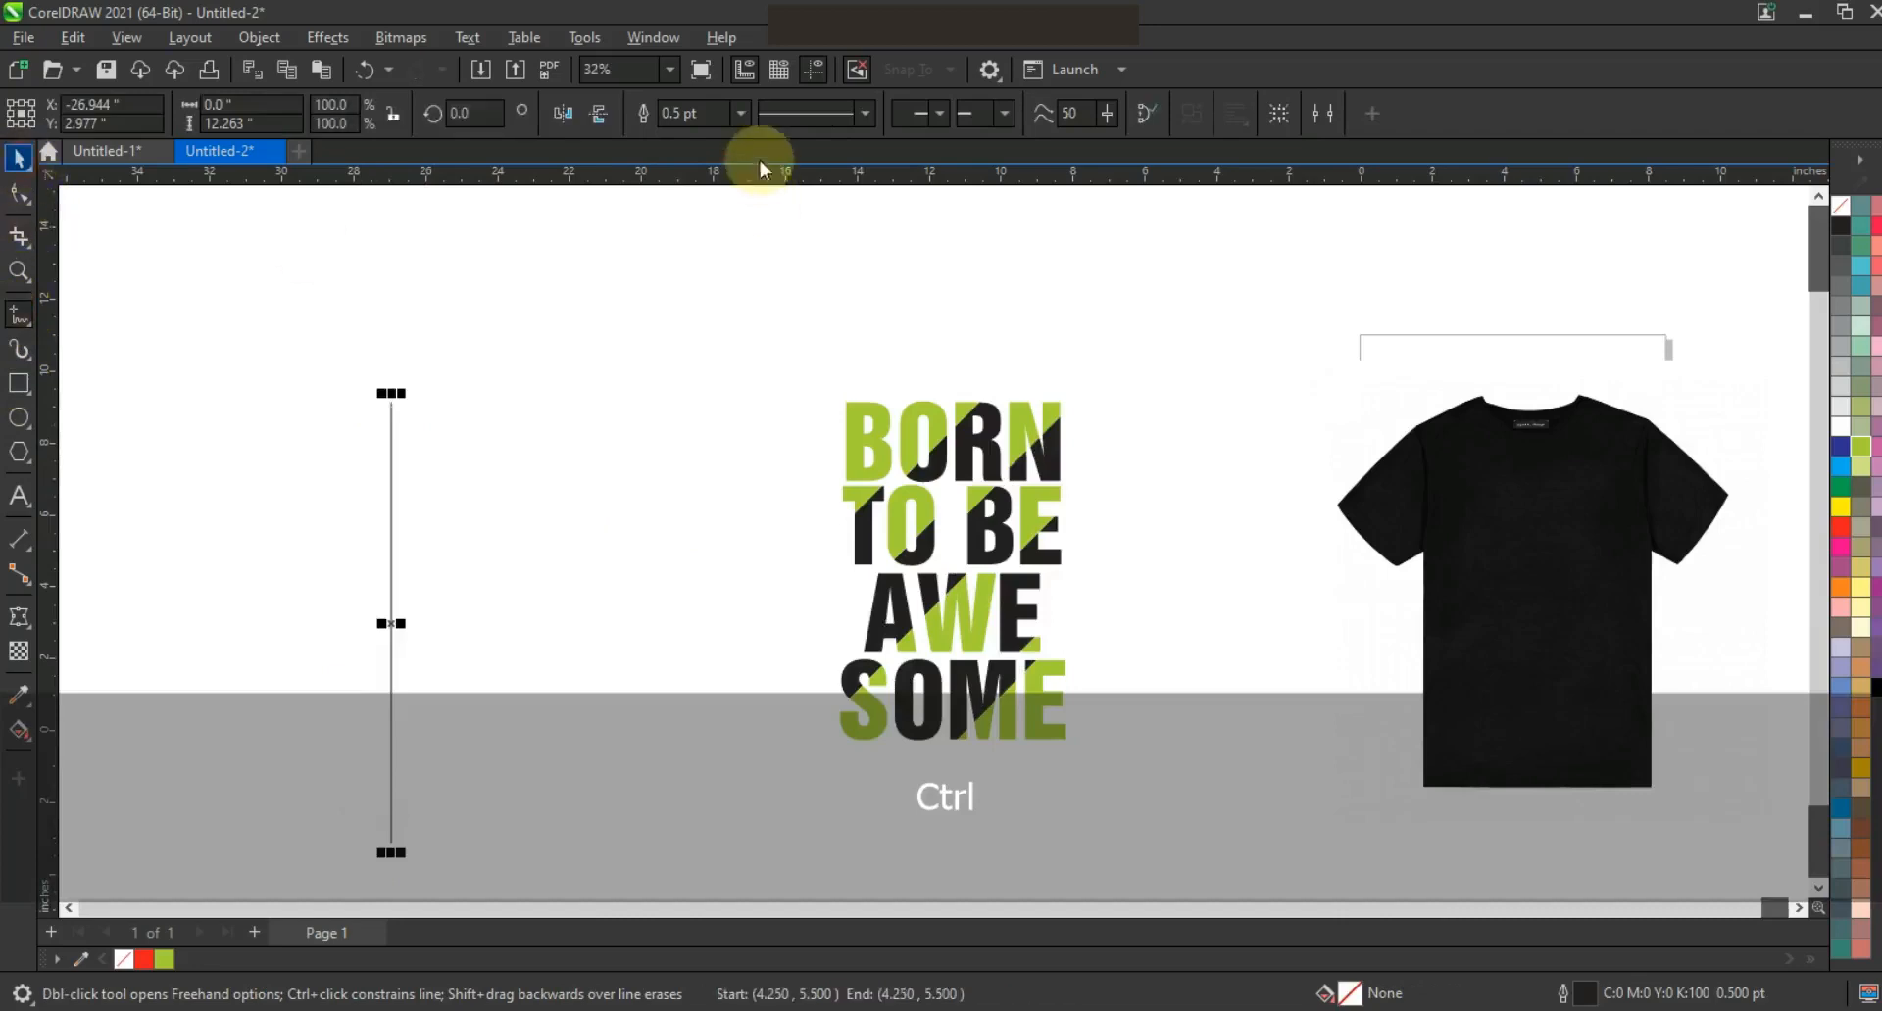
left_click(737, 114)
left_click(720, 220)
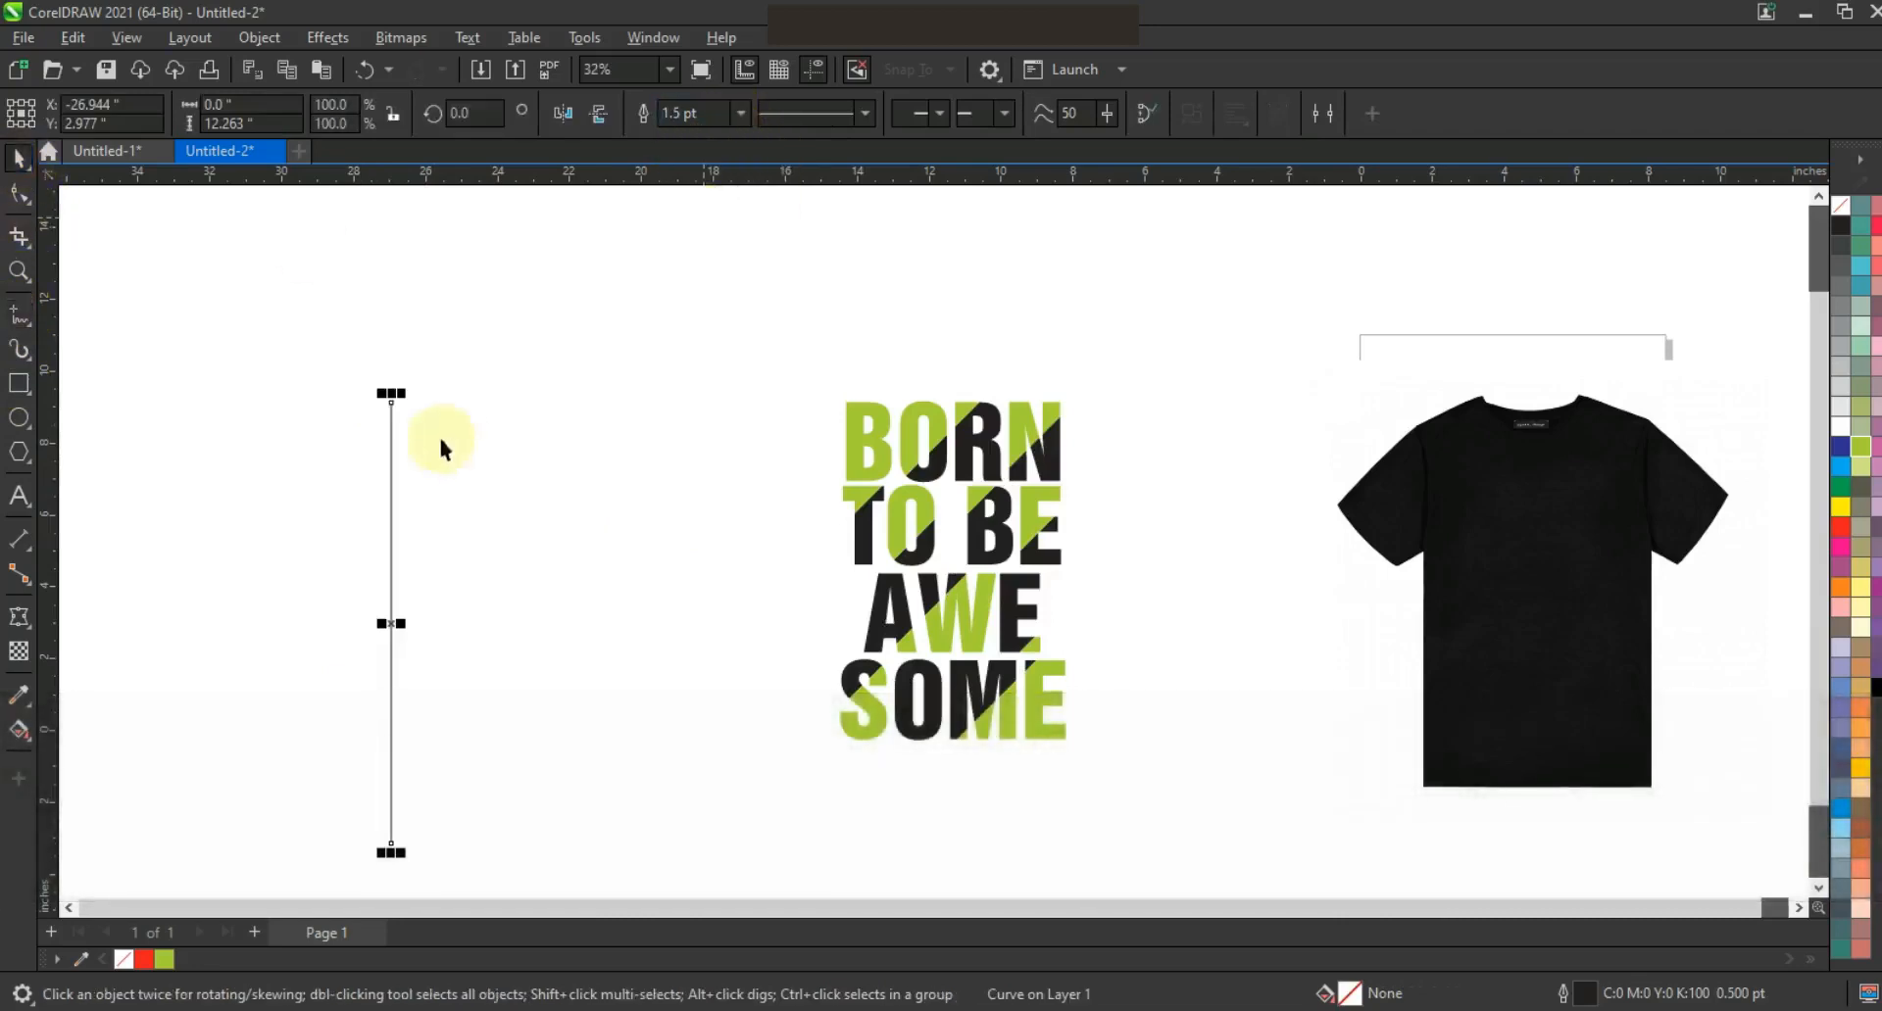
left_click(741, 115)
left_click(702, 245)
Duplicate the vertical line slightly to the right and repeat the copy until there are 80 closely spaced lines.
left_click_drag(393, 443, 394, 443)
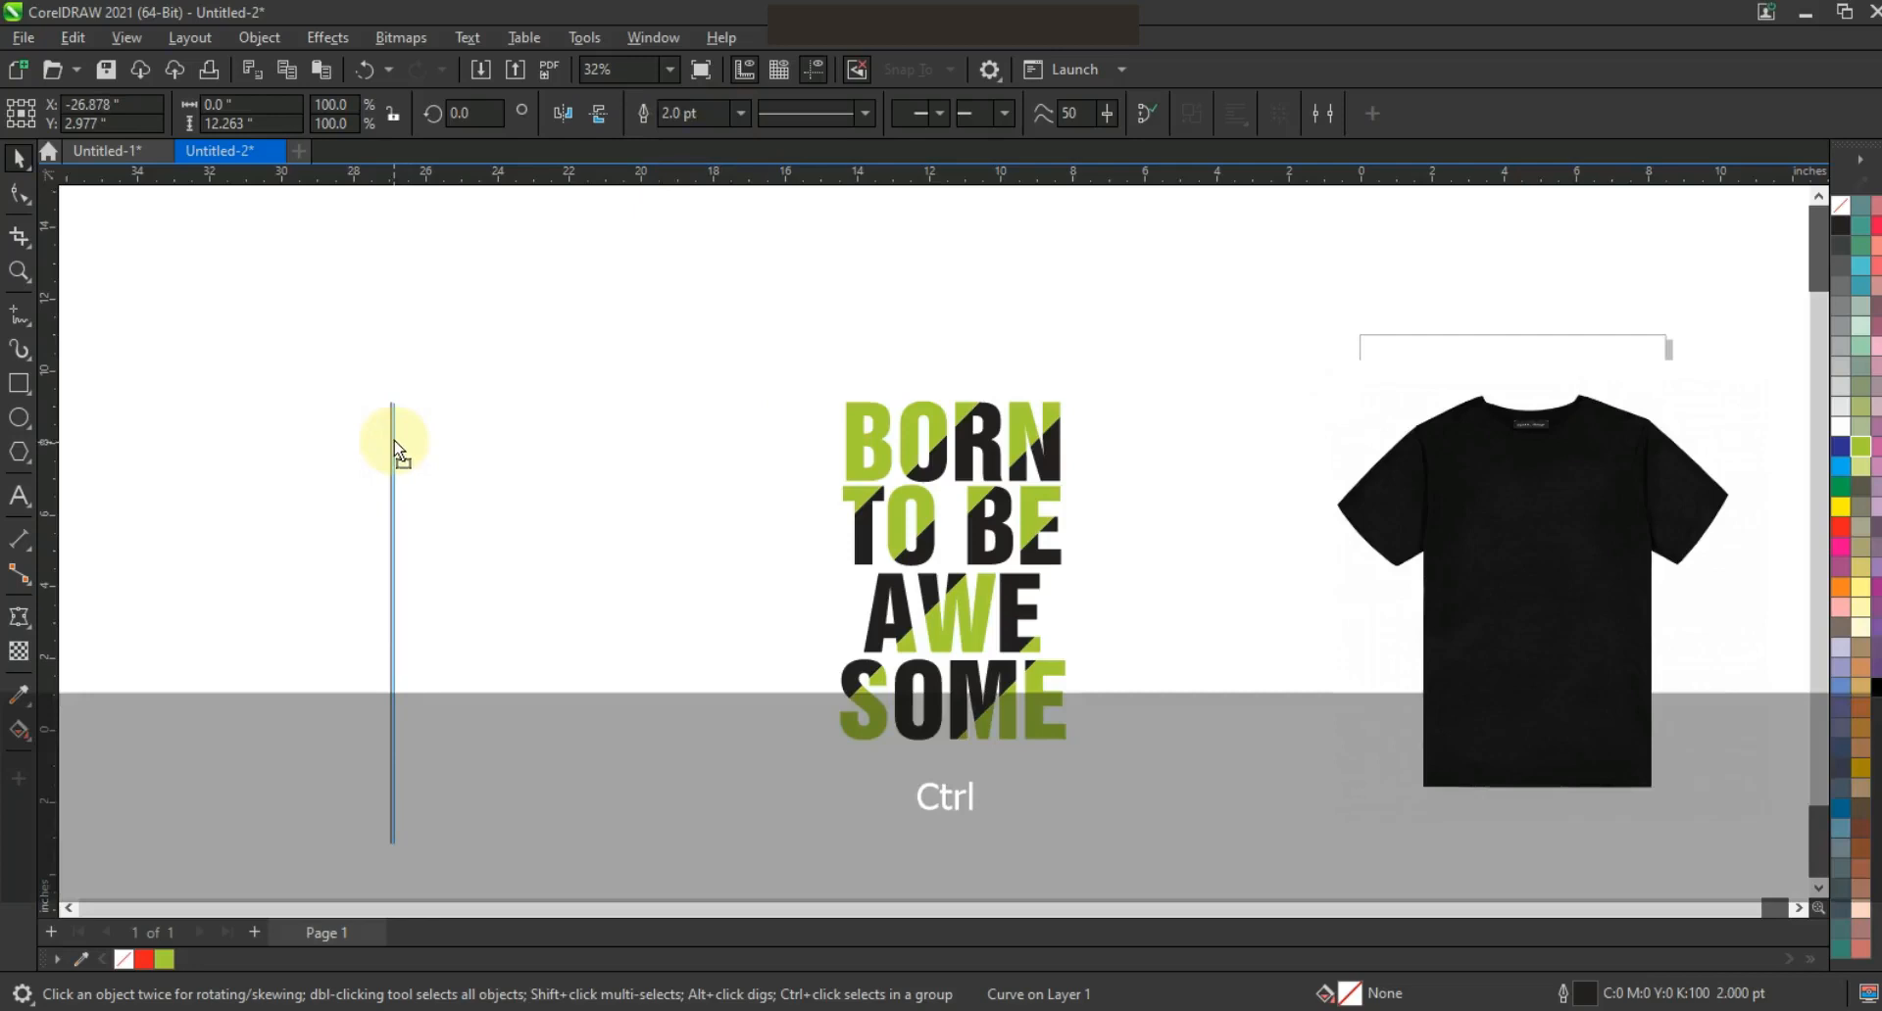
key("ctrl+r")
key("ctrl+r")
key("ctrl+r")
key("ctrl+r")
key("ctrl+r")
key("ctrl+r")
key("ctrl+r")
key("ctrl+r")
key("ctrl+r")
key("ctrl+r")
key("ctrl+r")
key("ctrl+r")
key("ctrl+r")
key("ctrl+r")
key("ctrl+r")
key("ctrl+r")
key("ctrl+r")
key("ctrl+r")
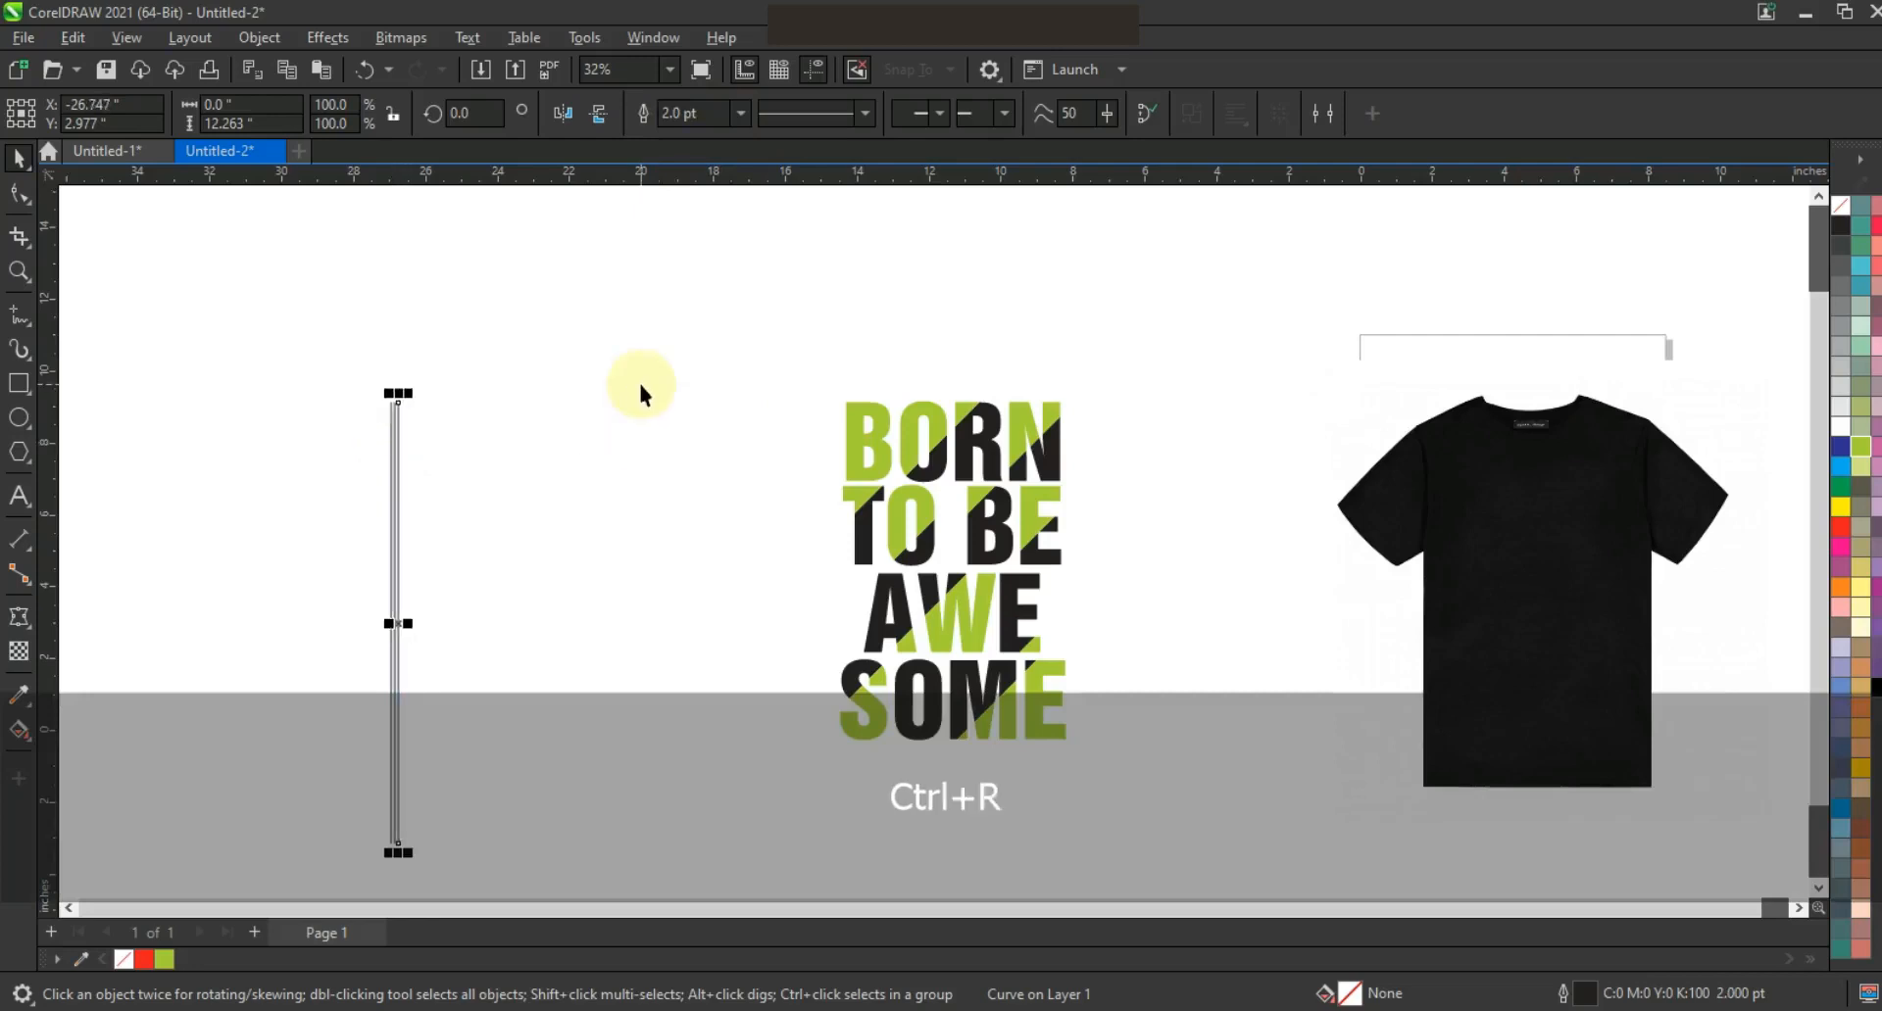
key("ctrl+r")
key("ctrl+r")
key("ctrl+r")
key("ctrl+r")
key("ctrl+r")
key("ctrl+r")
key("ctrl+r")
key("ctrl+r")
key("ctrl+r")
key("ctrl+r")
key("ctrl+r")
key("ctrl+r")
key("ctrl+r")
key("ctrl+r")
key("ctrl+r")
key("ctrl+r")
key("ctrl+r")
key("ctrl+r")
key("ctrl+r")
key("ctrl+r")
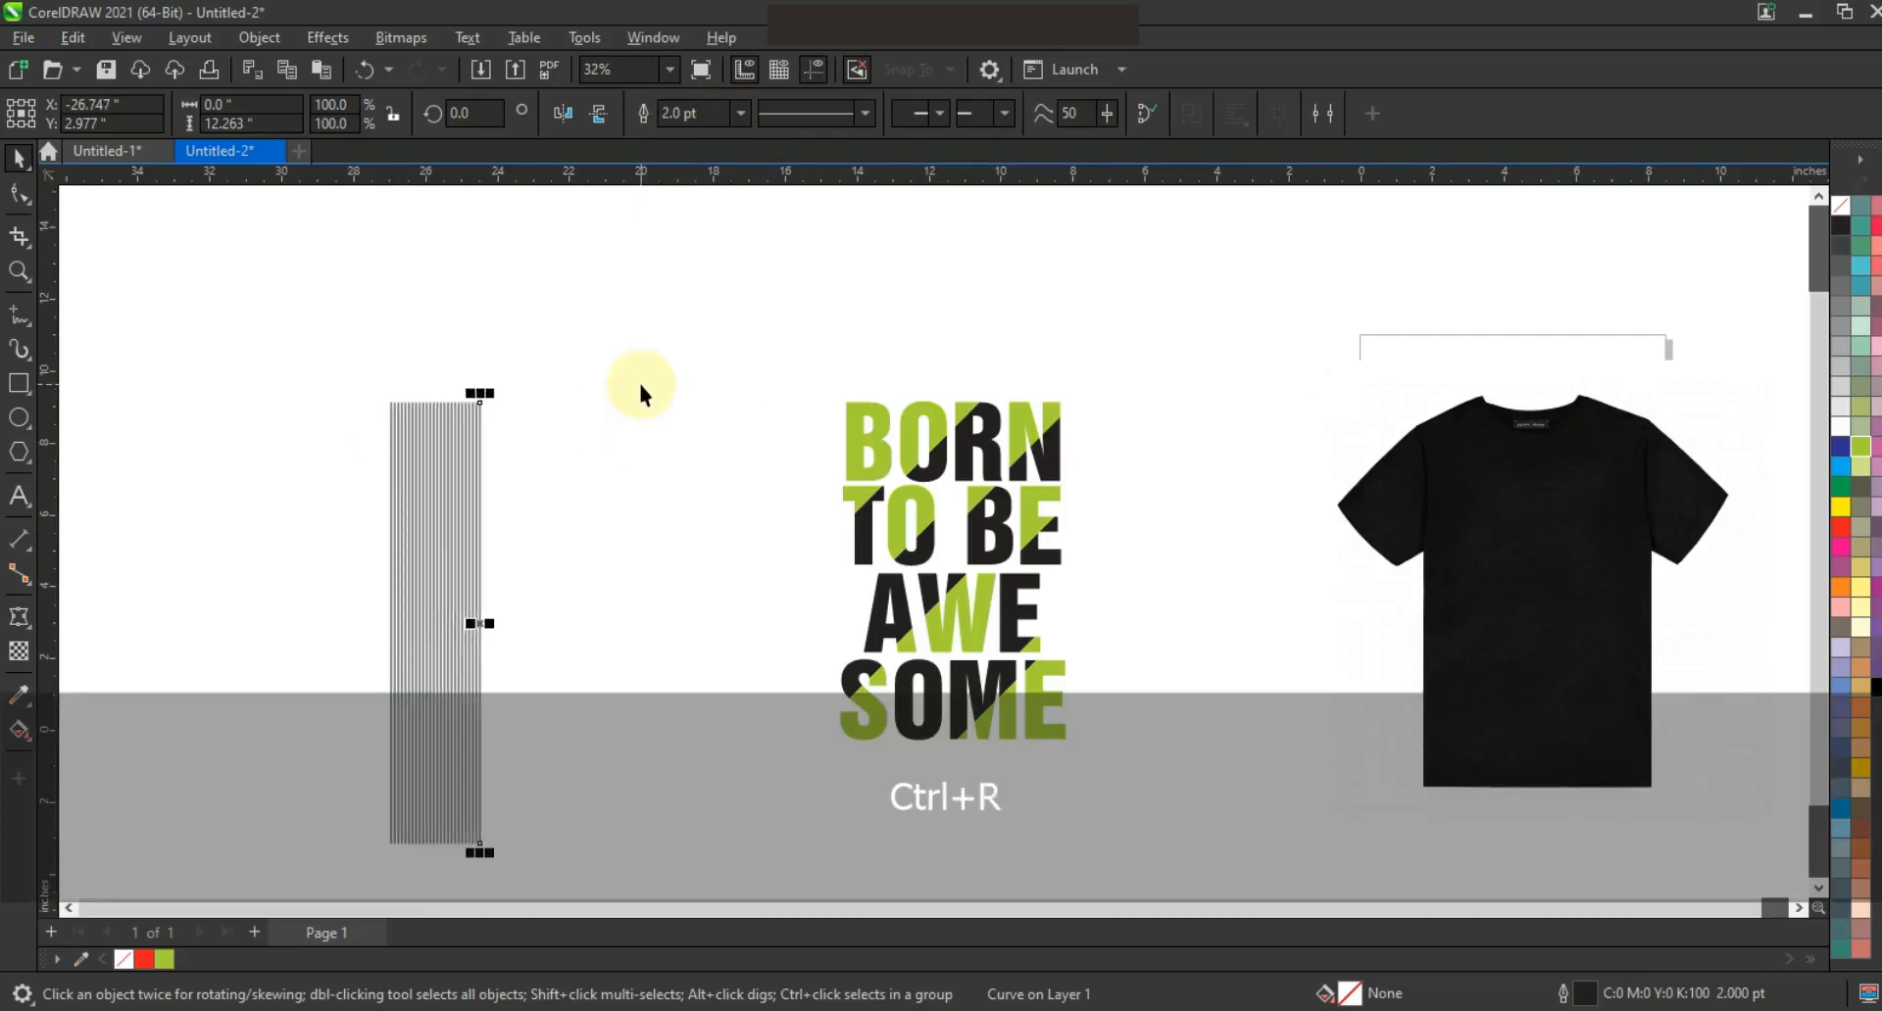
key("ctrl+r")
key("ctrl+r")
key("ctrl+r")
key("ctrl+r")
key("ctrl+r")
key("ctrl+r")
key("ctrl+r")
key("ctrl+r")
key("ctrl+r")
key("ctrl+r")
key("ctrl+r")
key("ctrl+r")
key("ctrl+r")
key("ctrl+r")
key("ctrl+r")
key("ctrl+r")
key("ctrl+r")
key("ctrl+r")
key("ctrl+r")
key("ctrl+r")
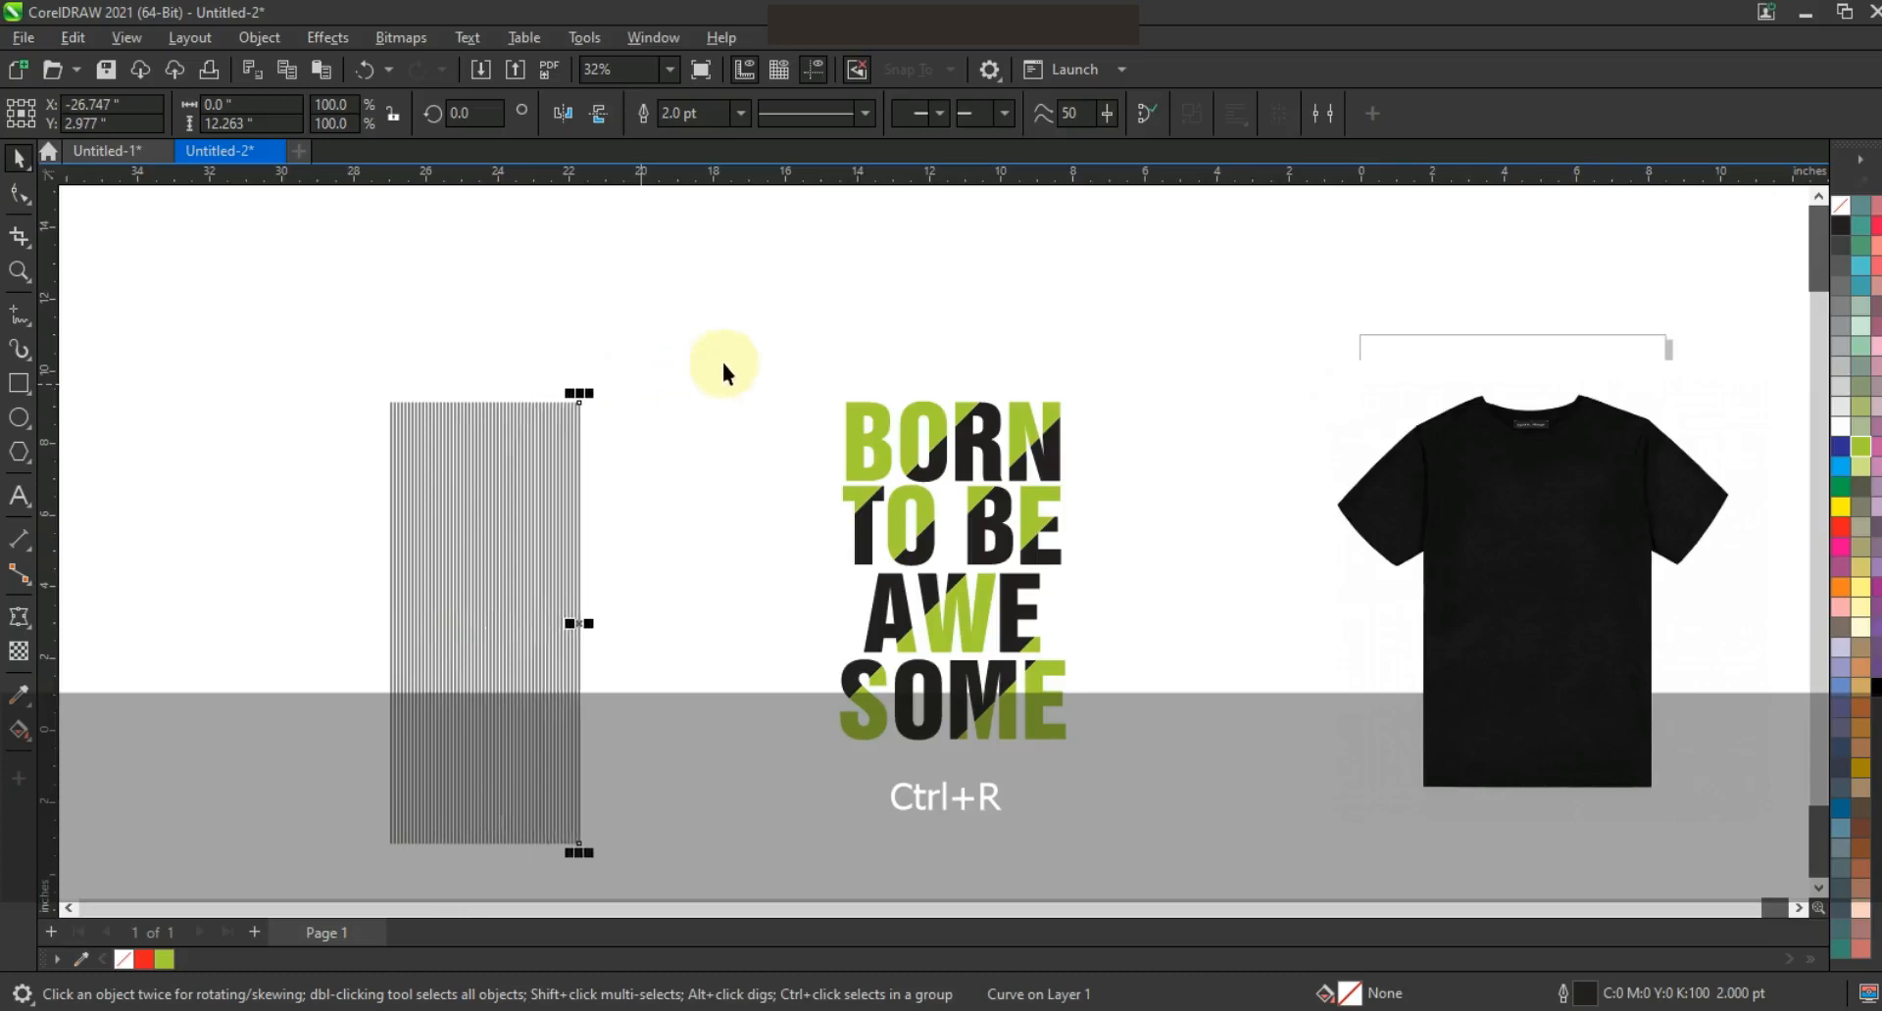
key("ctrl+r")
key("ctrl+r")
key("ctrl+r")
key("ctrl+r")
Select all 80 vertical lines and combine them into a single curve.
left_click_drag(735, 374, 362, 887)
left_click_drag(366, 345, 649, 737)
left_click_drag(718, 799, 718, 800)
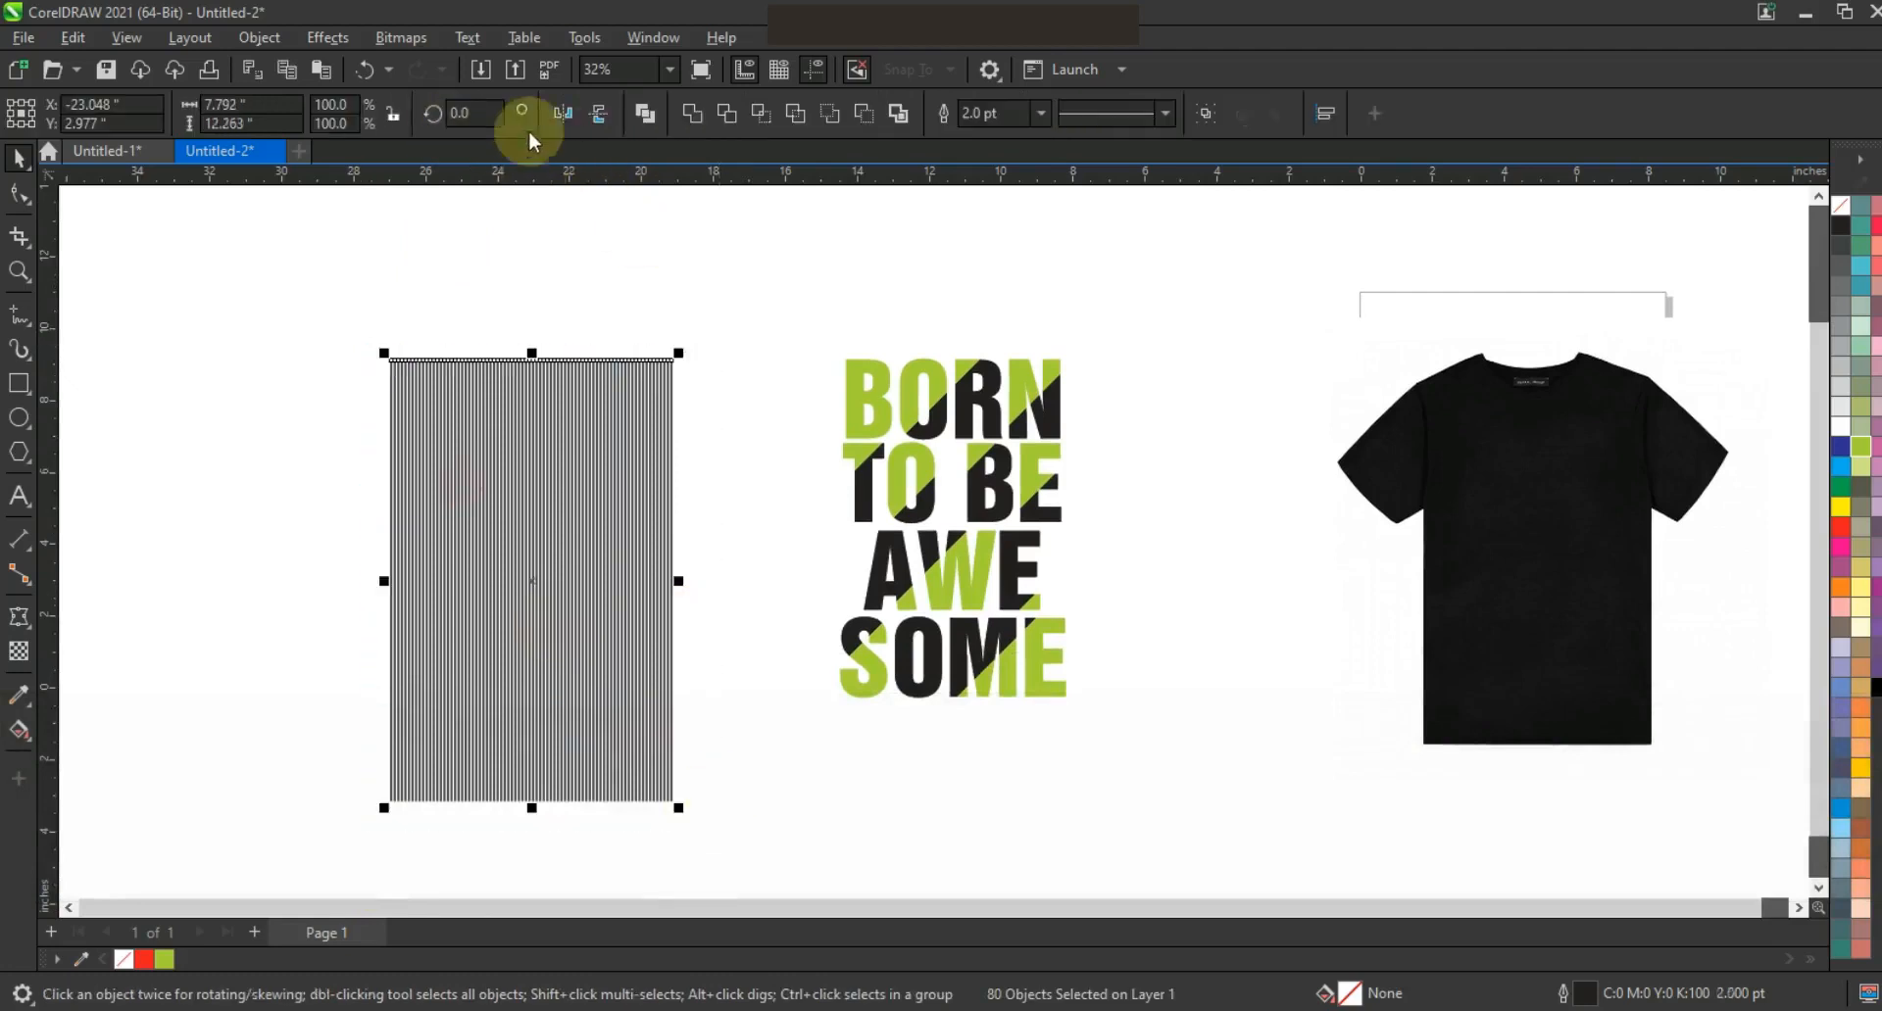
key("ctrl+l")
Rotate the line pattern to 315° and place it over the lettering.
left_click(608, 482)
left_click_drag(693, 357, 1031, 507)
left_click(734, 699)
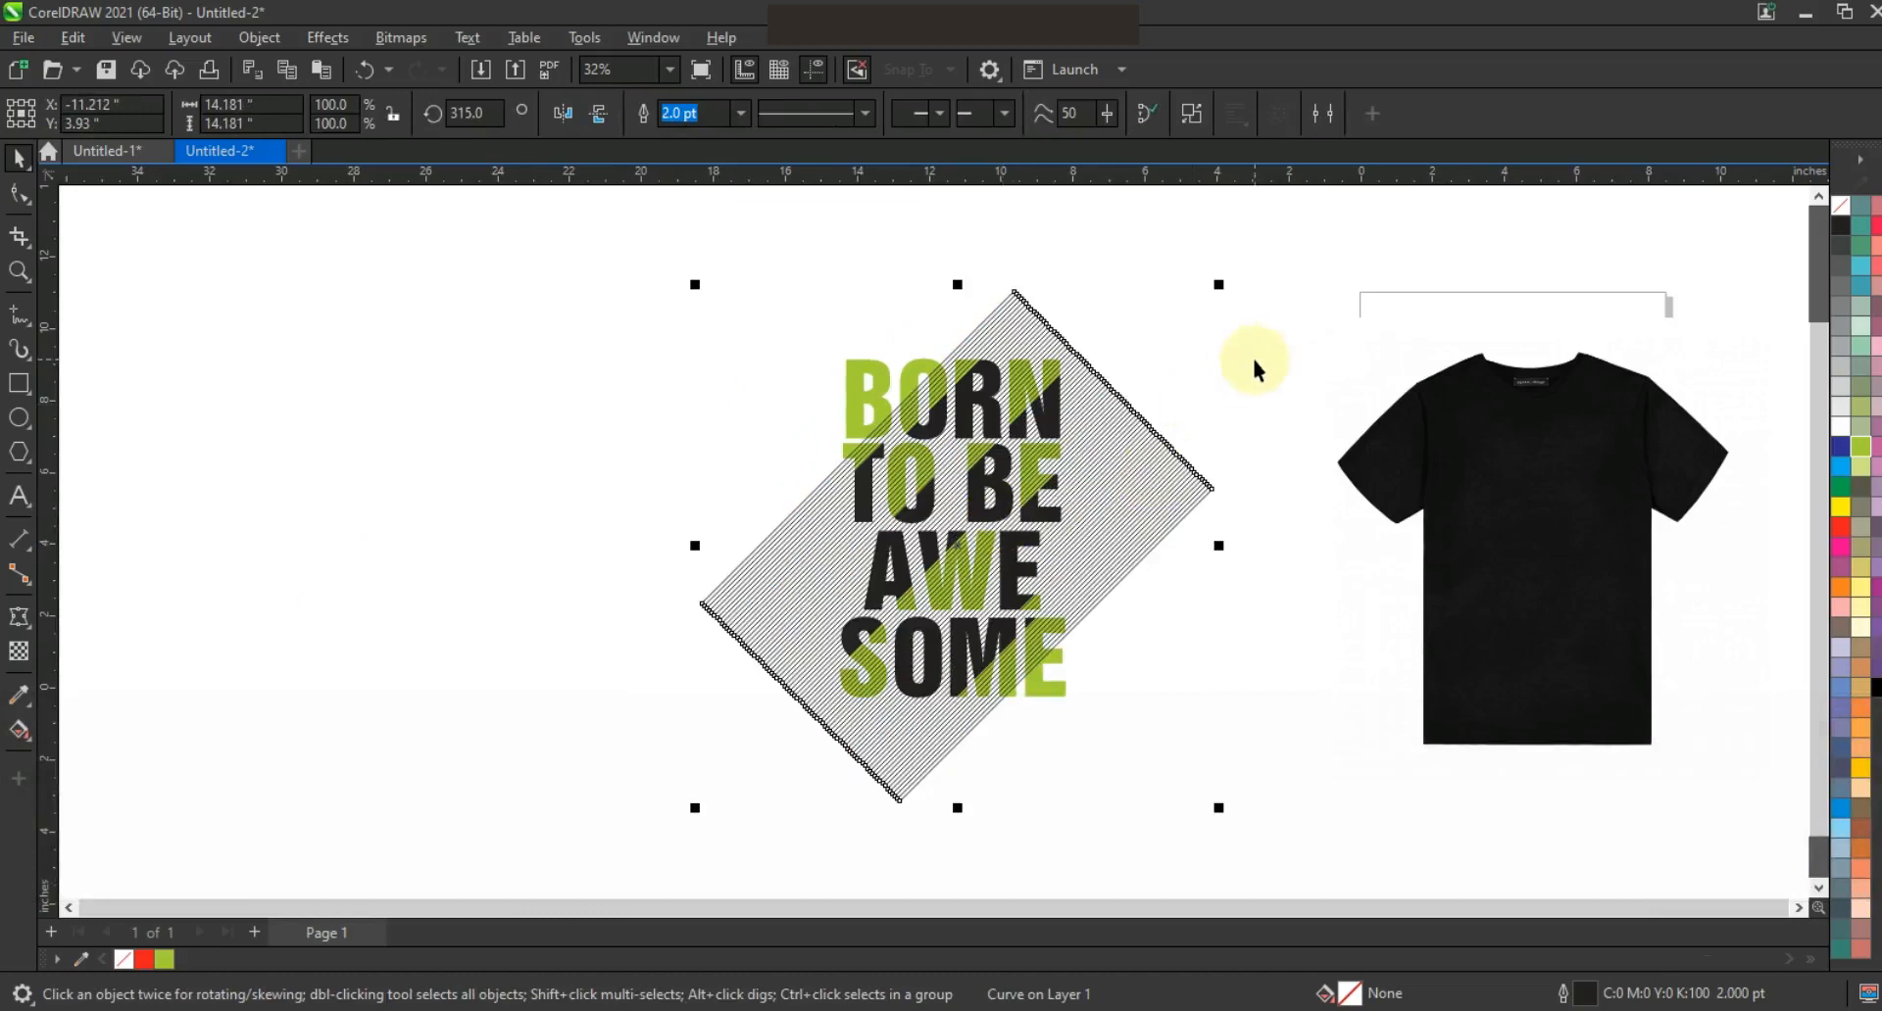
Set the line pattern's outline width to 3 pt and convert the outline to an object.
key("shift+F2")
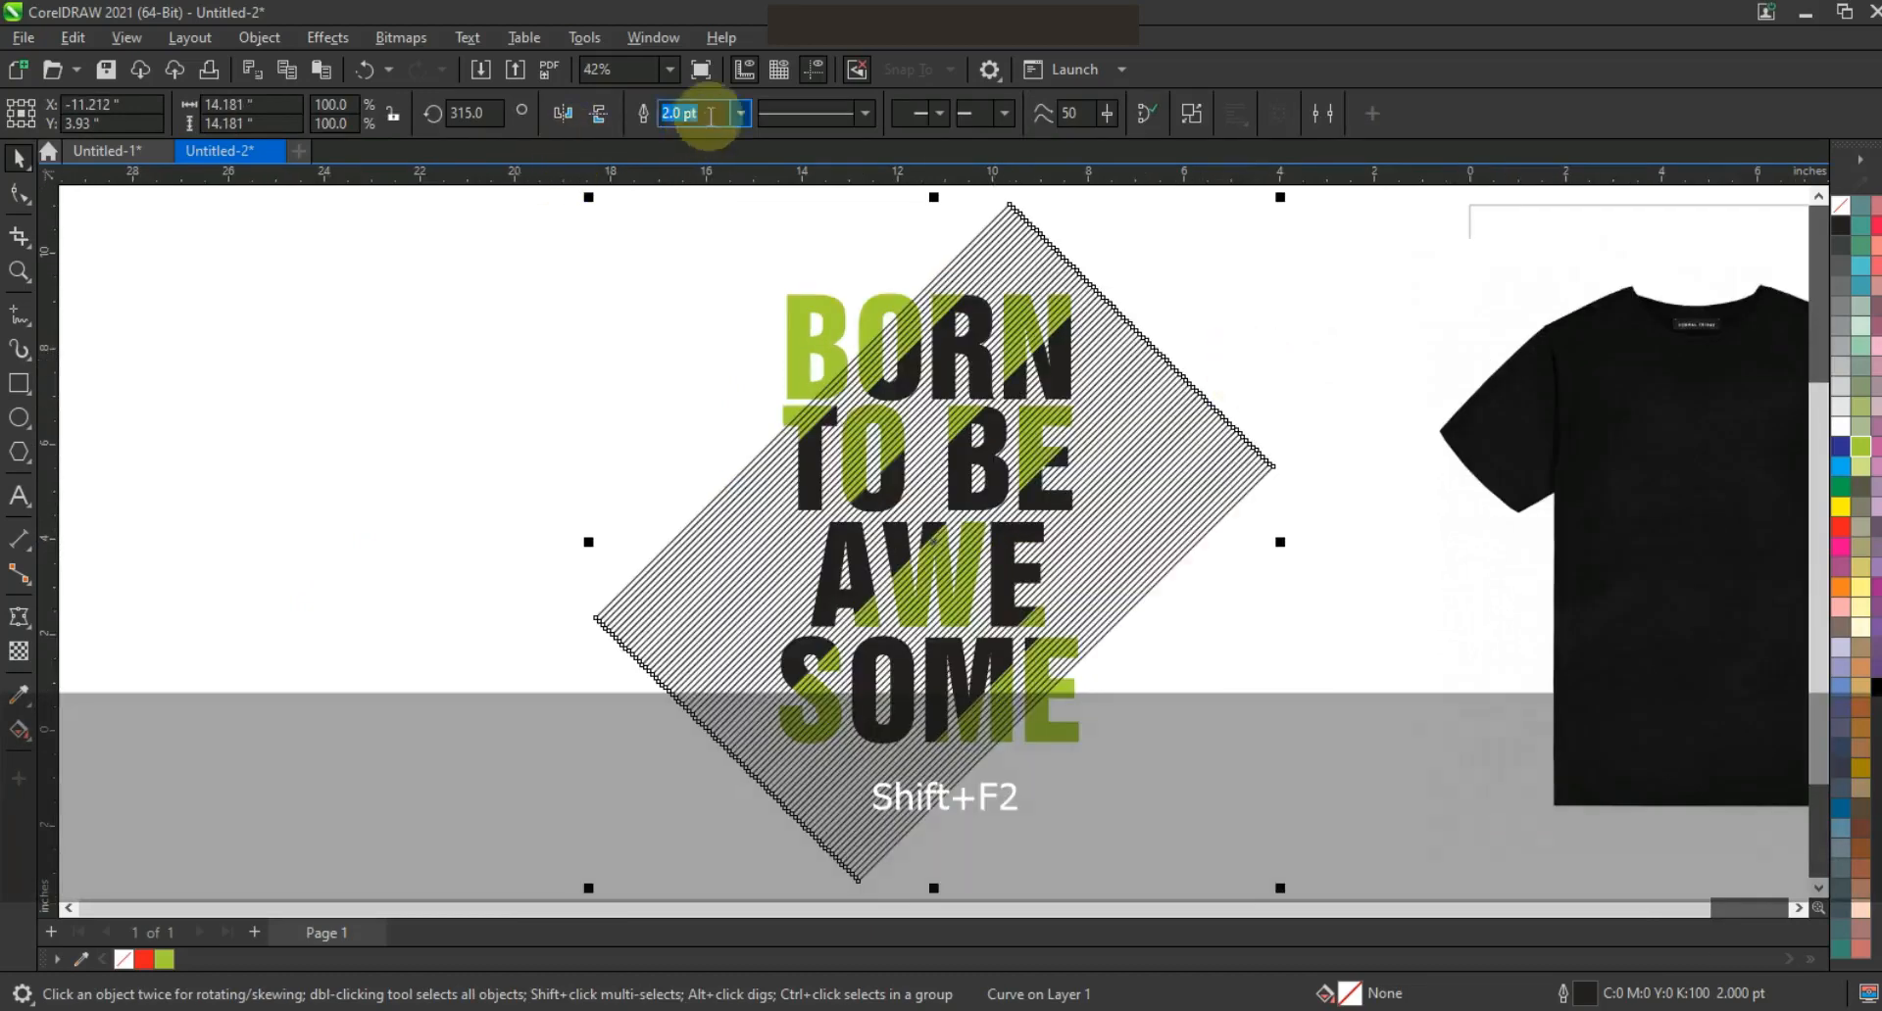
type("3")
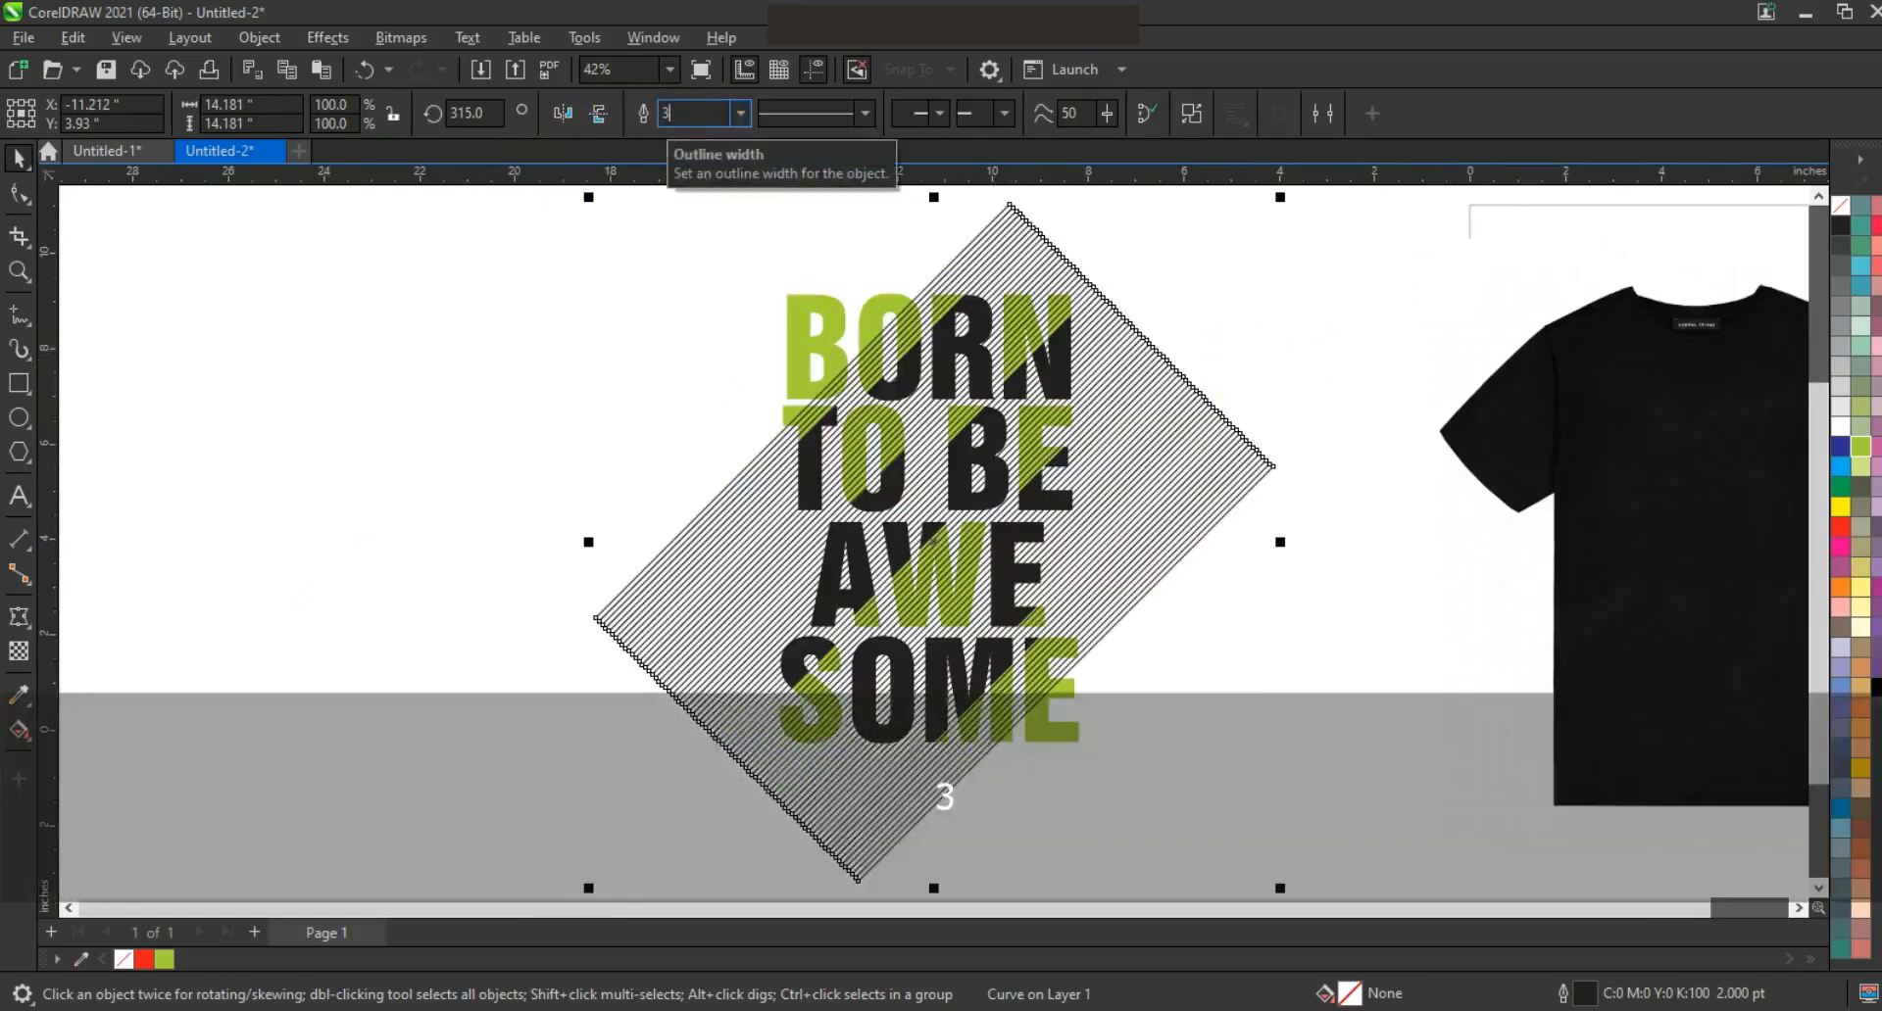
key("Return")
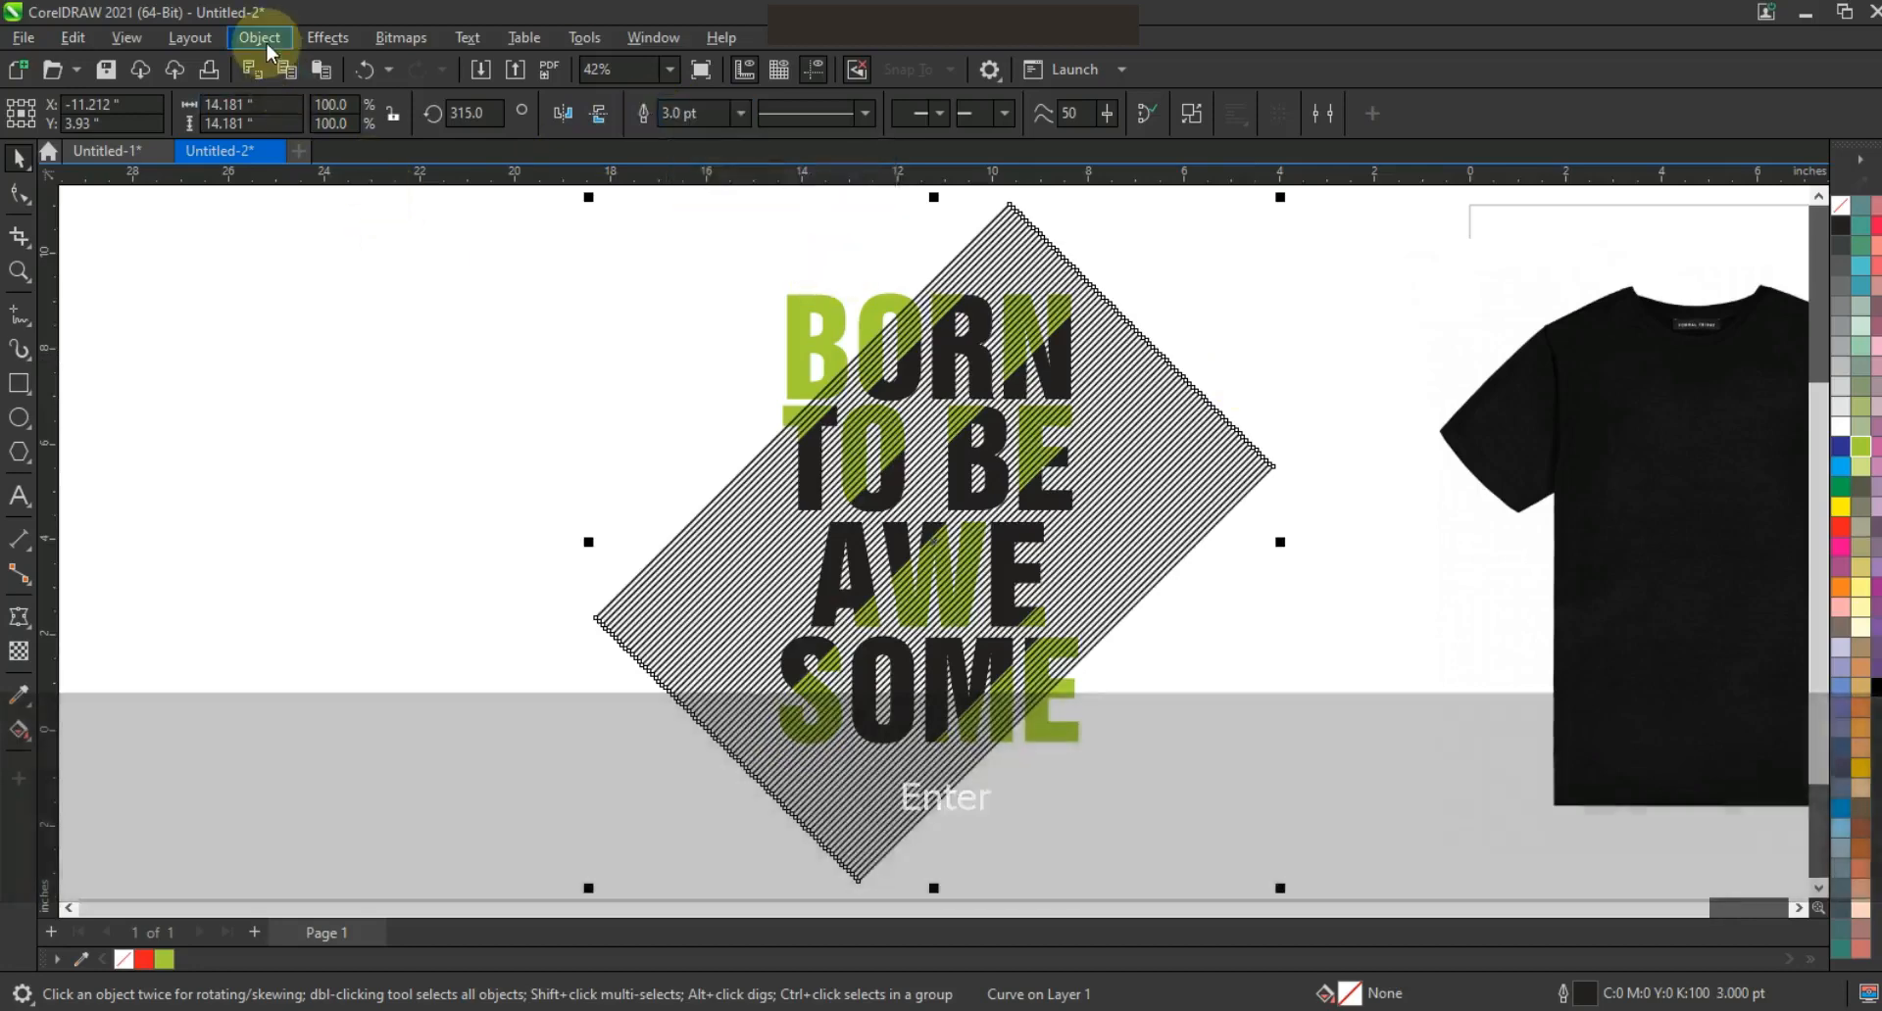
left_click(261, 40)
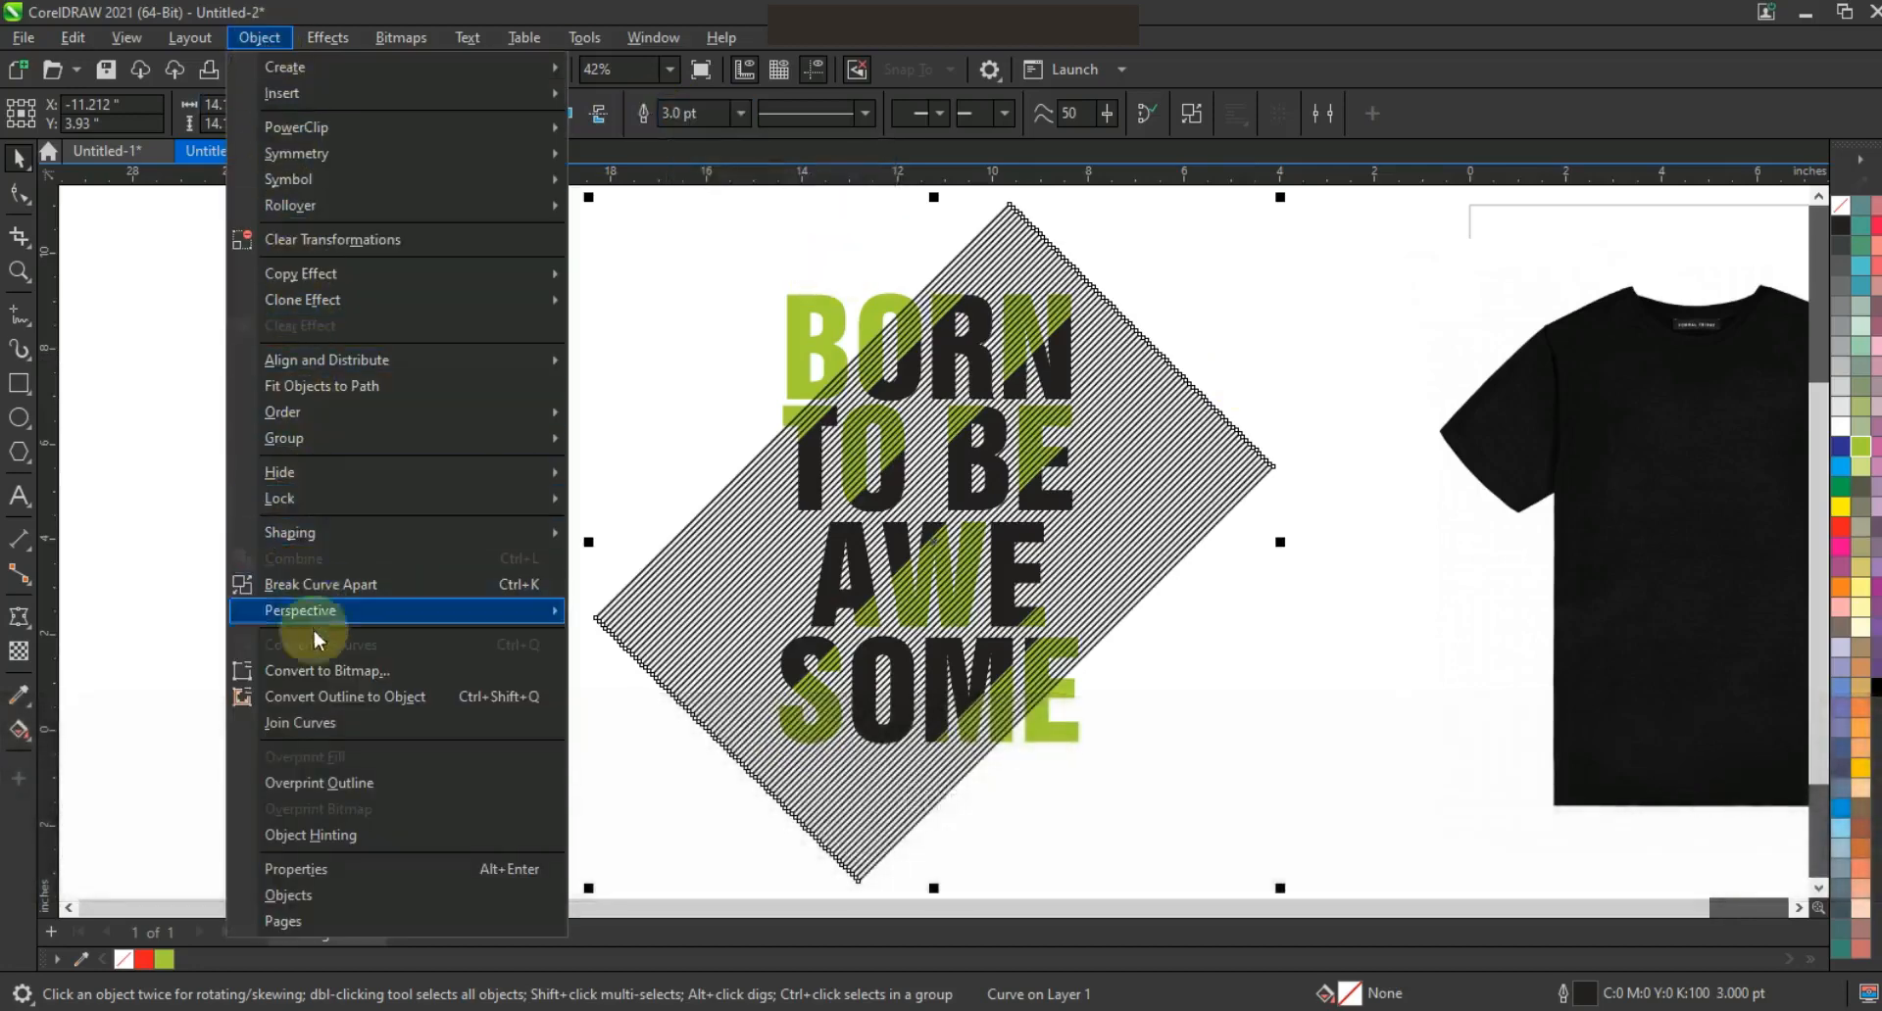
left_click(315, 698)
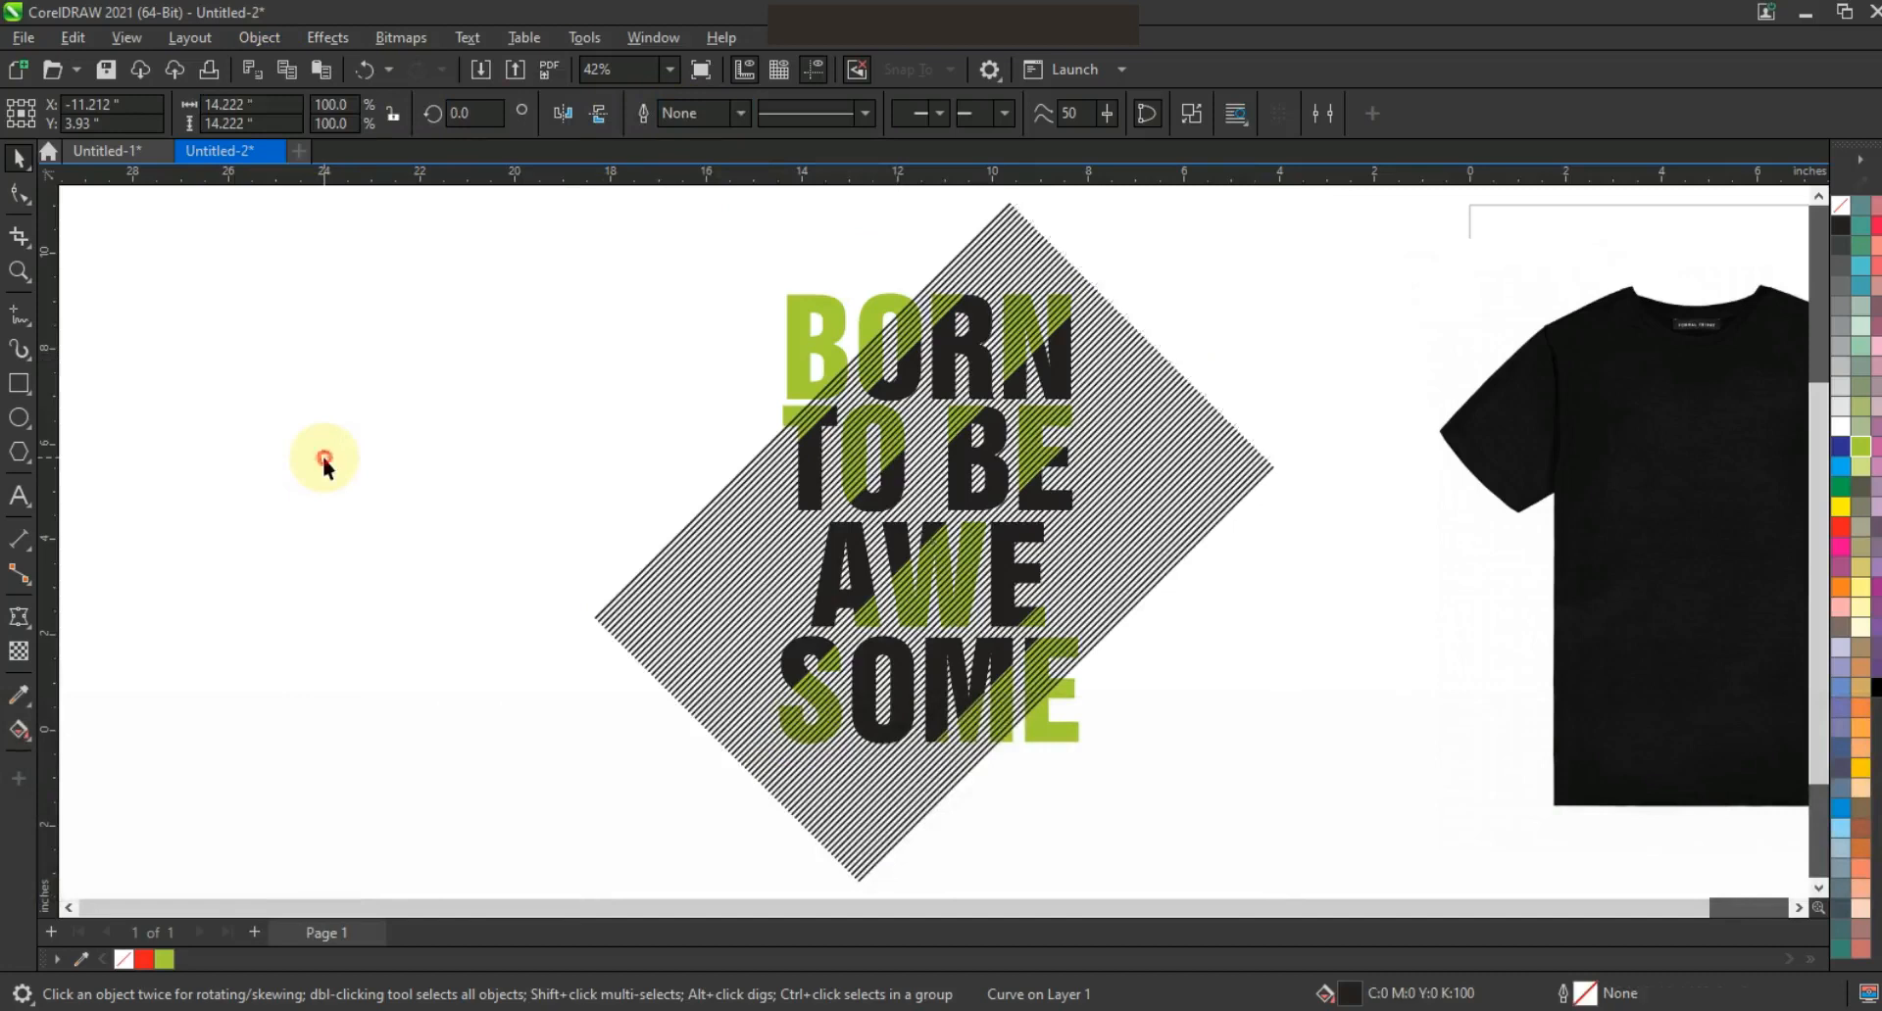
left_click(321, 457)
Select the dark part of the lettering and bring it to the front of the layer.
left_click_drag(620, 238, 991, 713)
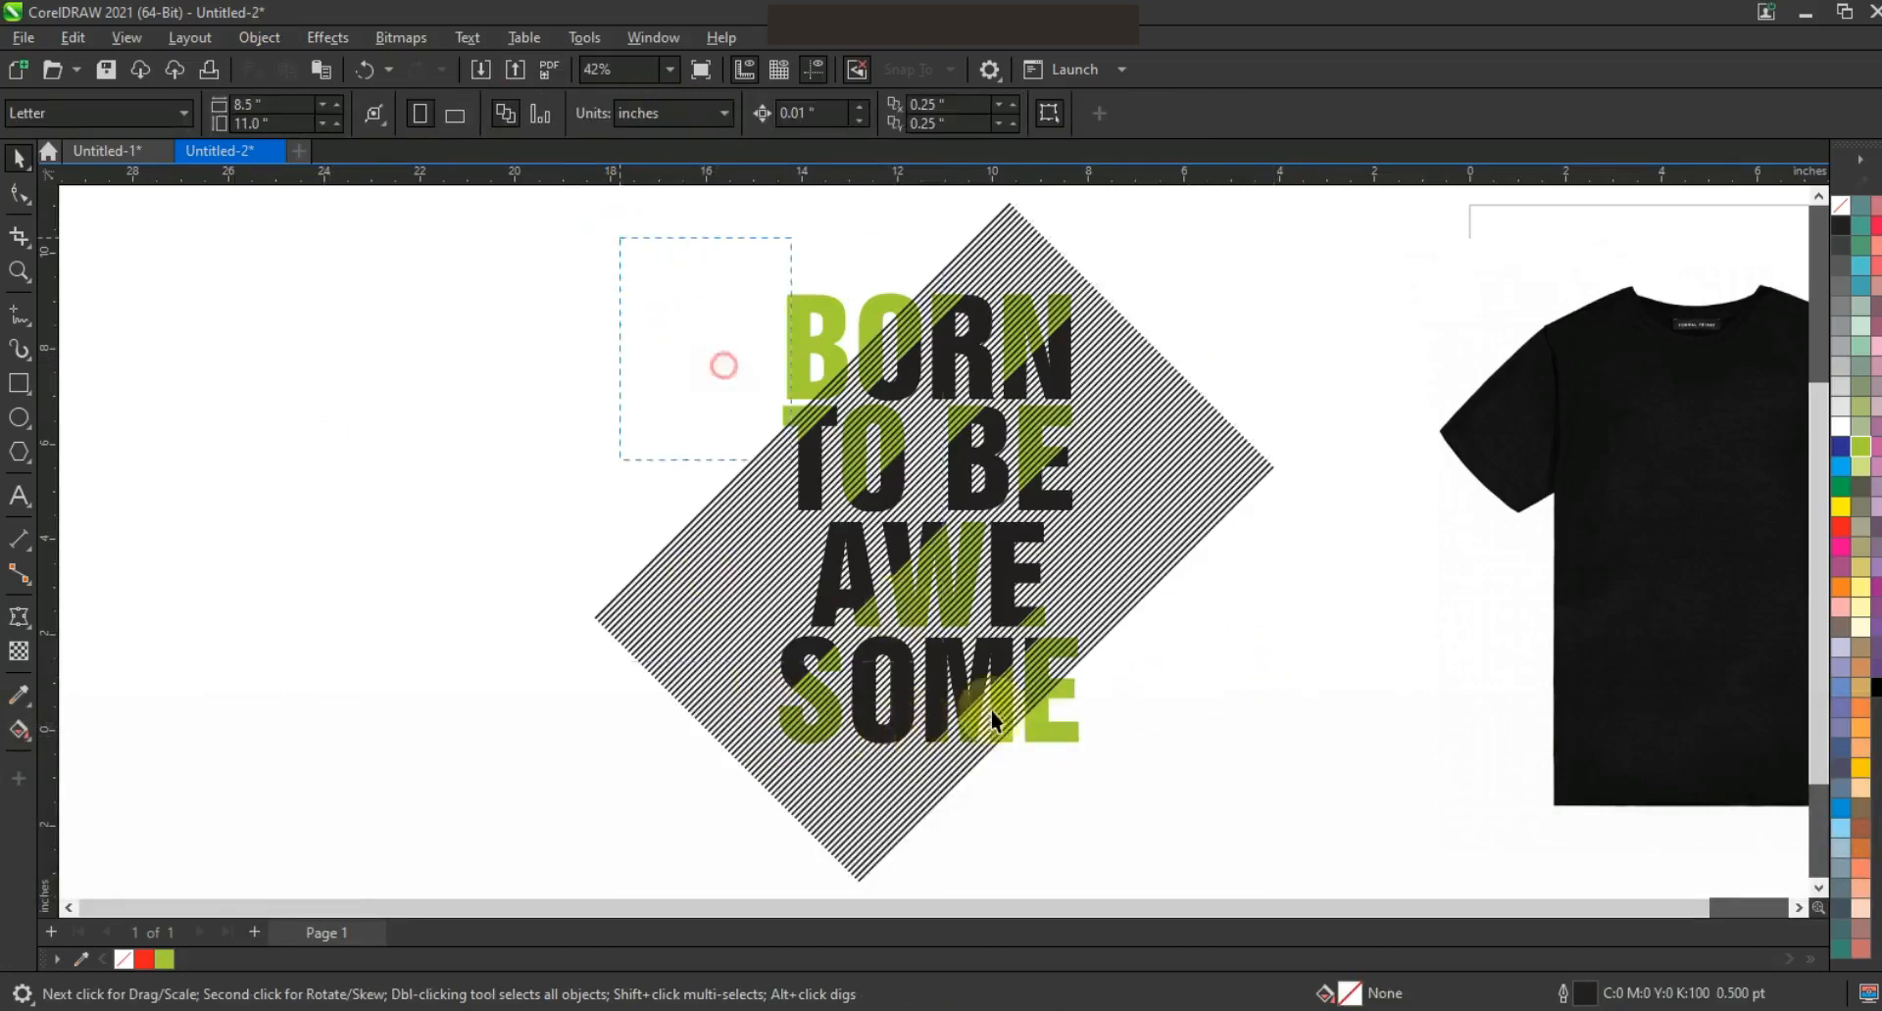
left_click_drag(1088, 761, 1072, 754)
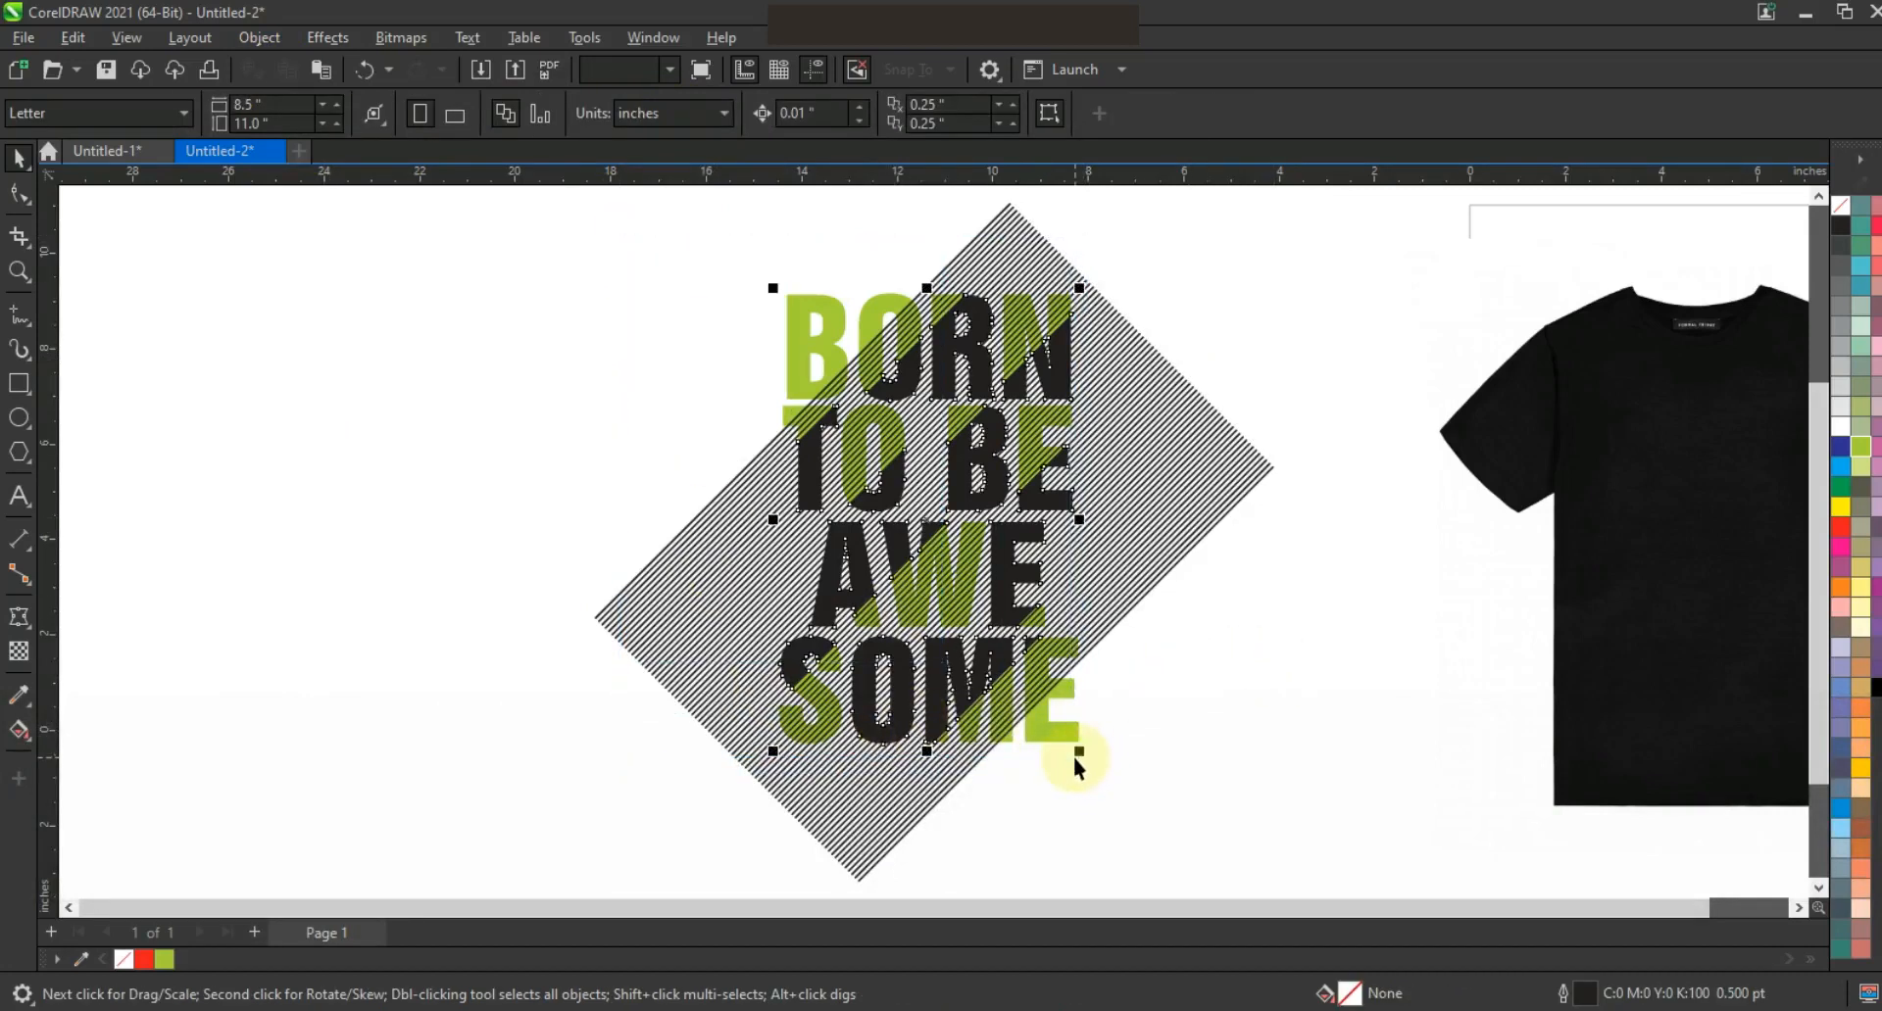
key("shift+Page_Up")
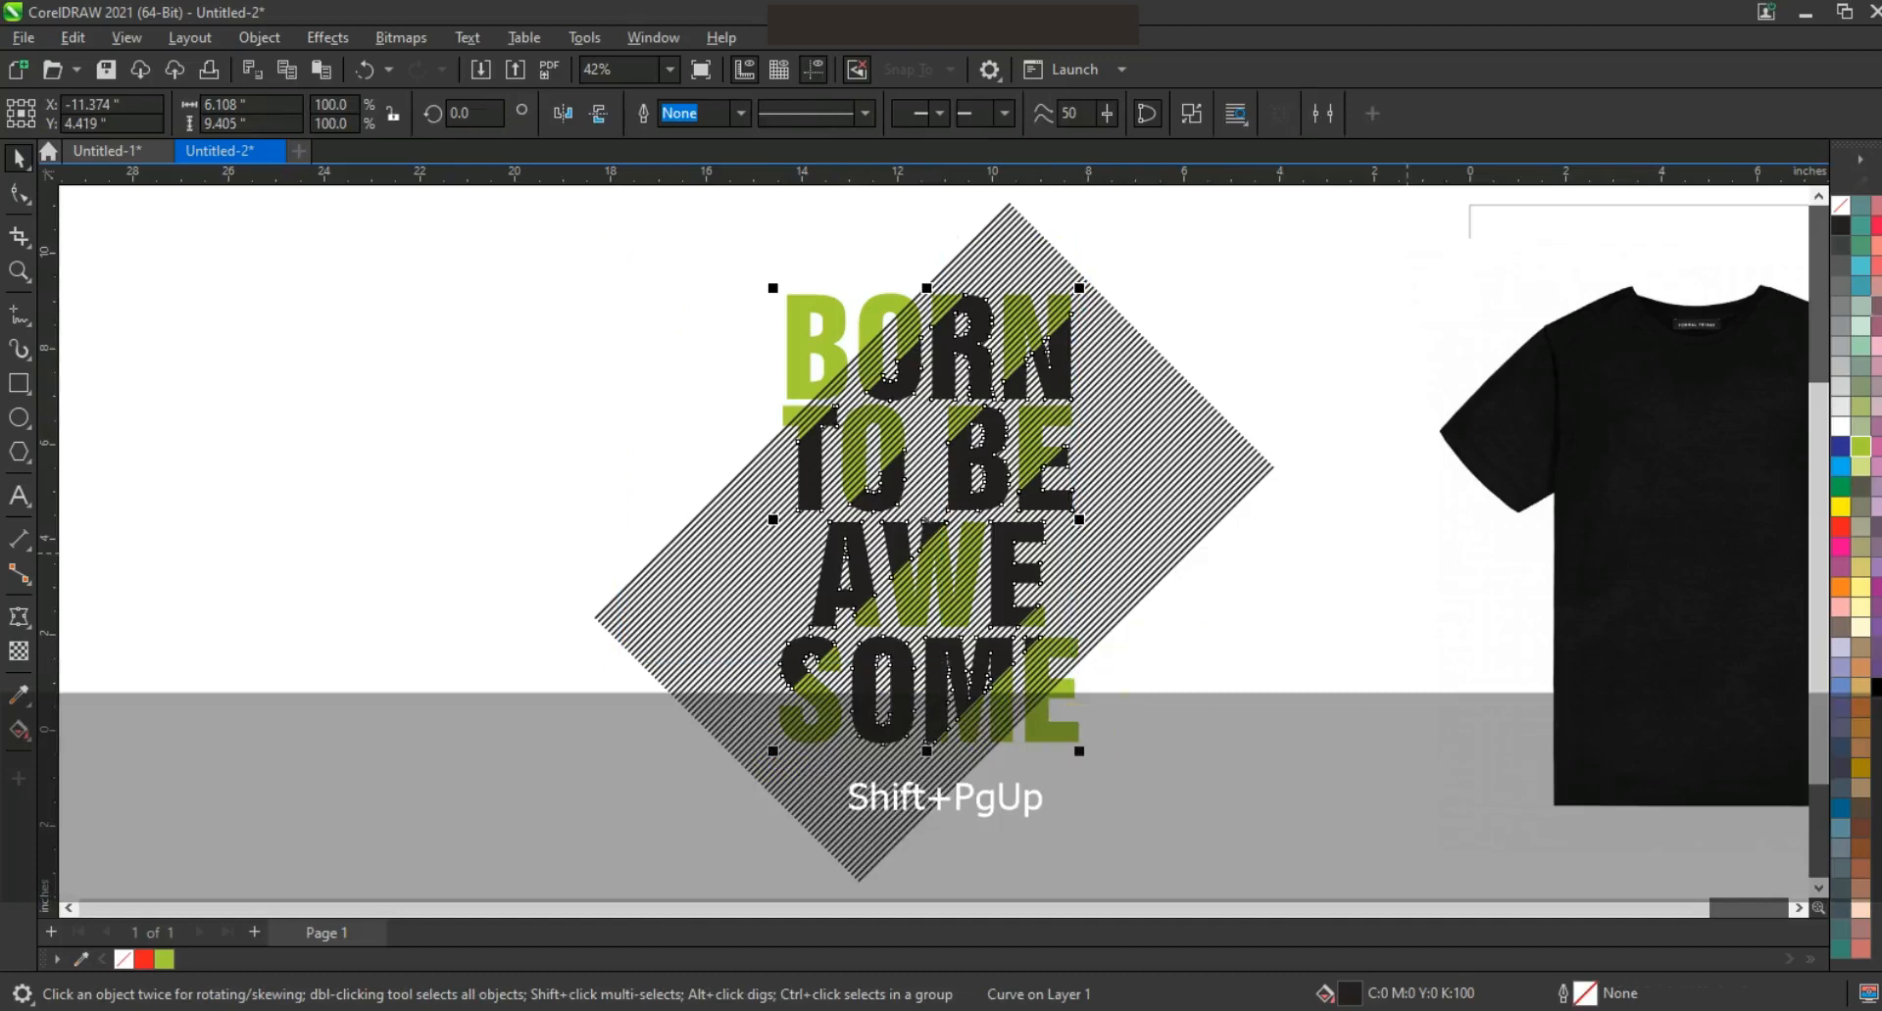
Replace the dark lettering's fill with a black outline and intersect it with the diagonal line pattern.
right_click(1842, 228)
left_click(1726, 264)
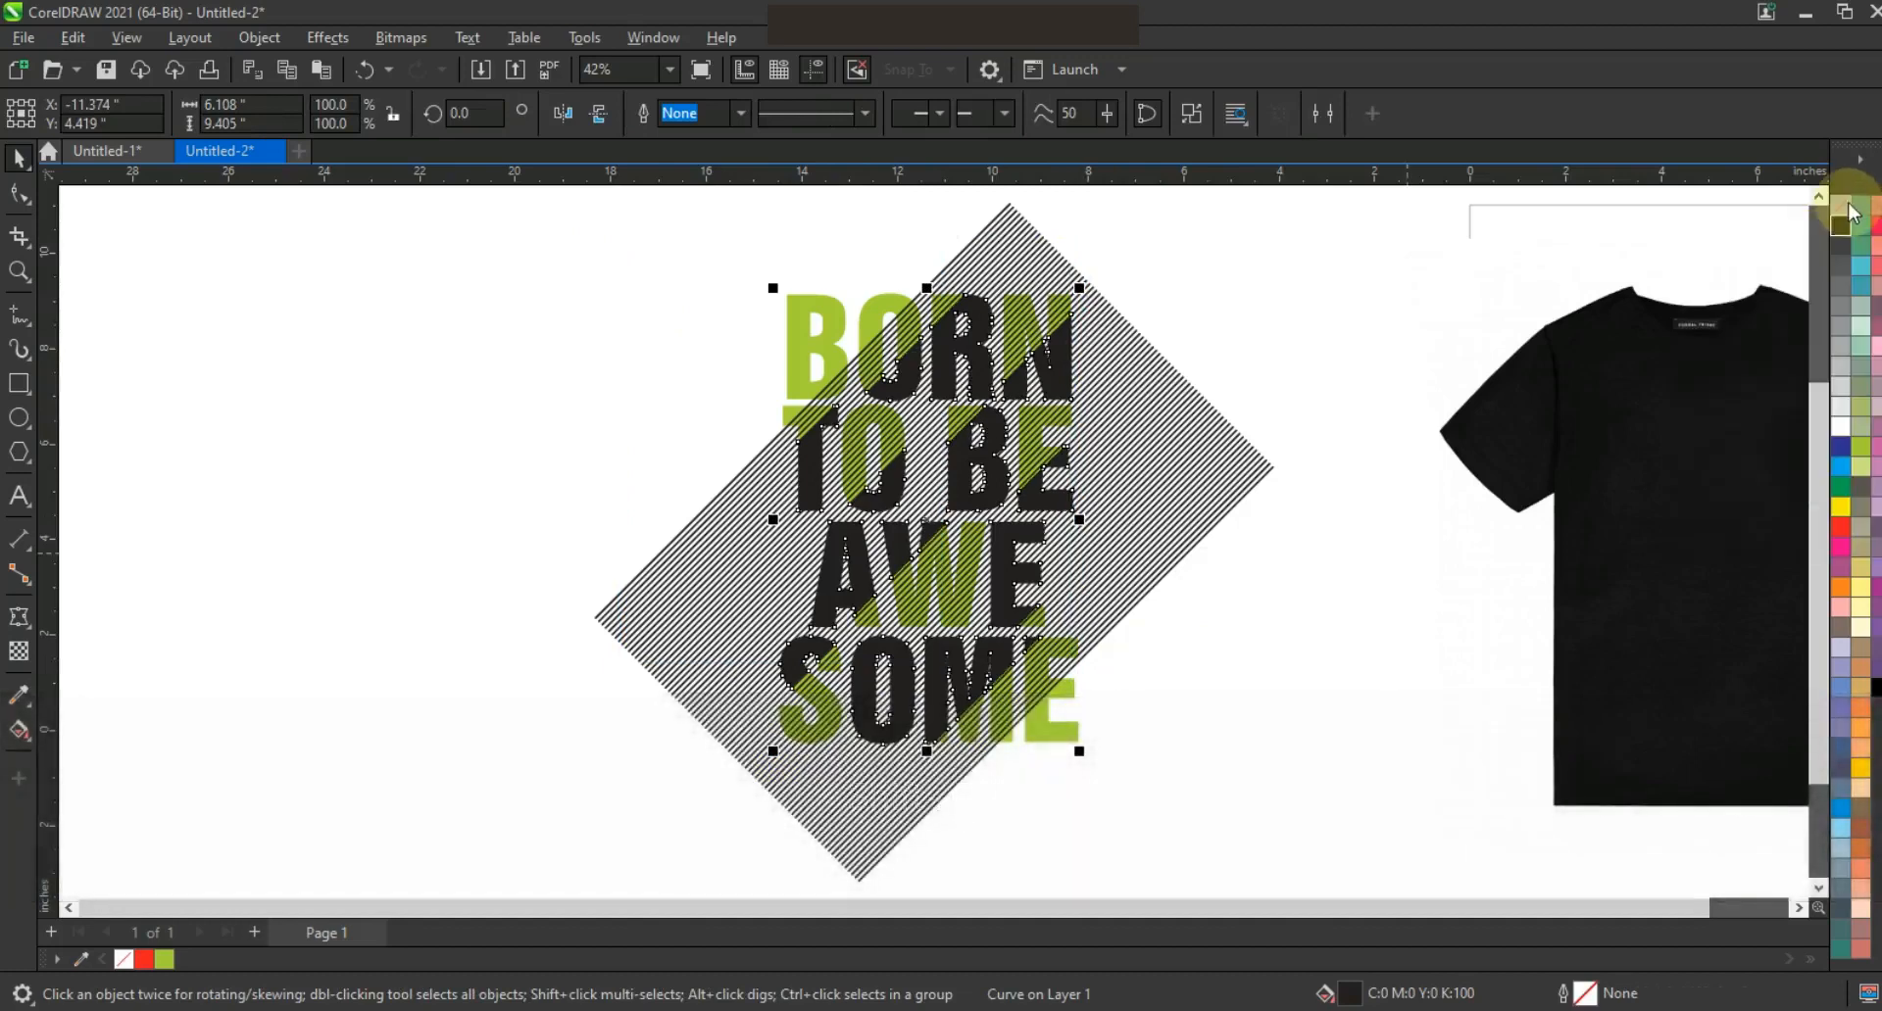
left_click(1226, 454, "shift")
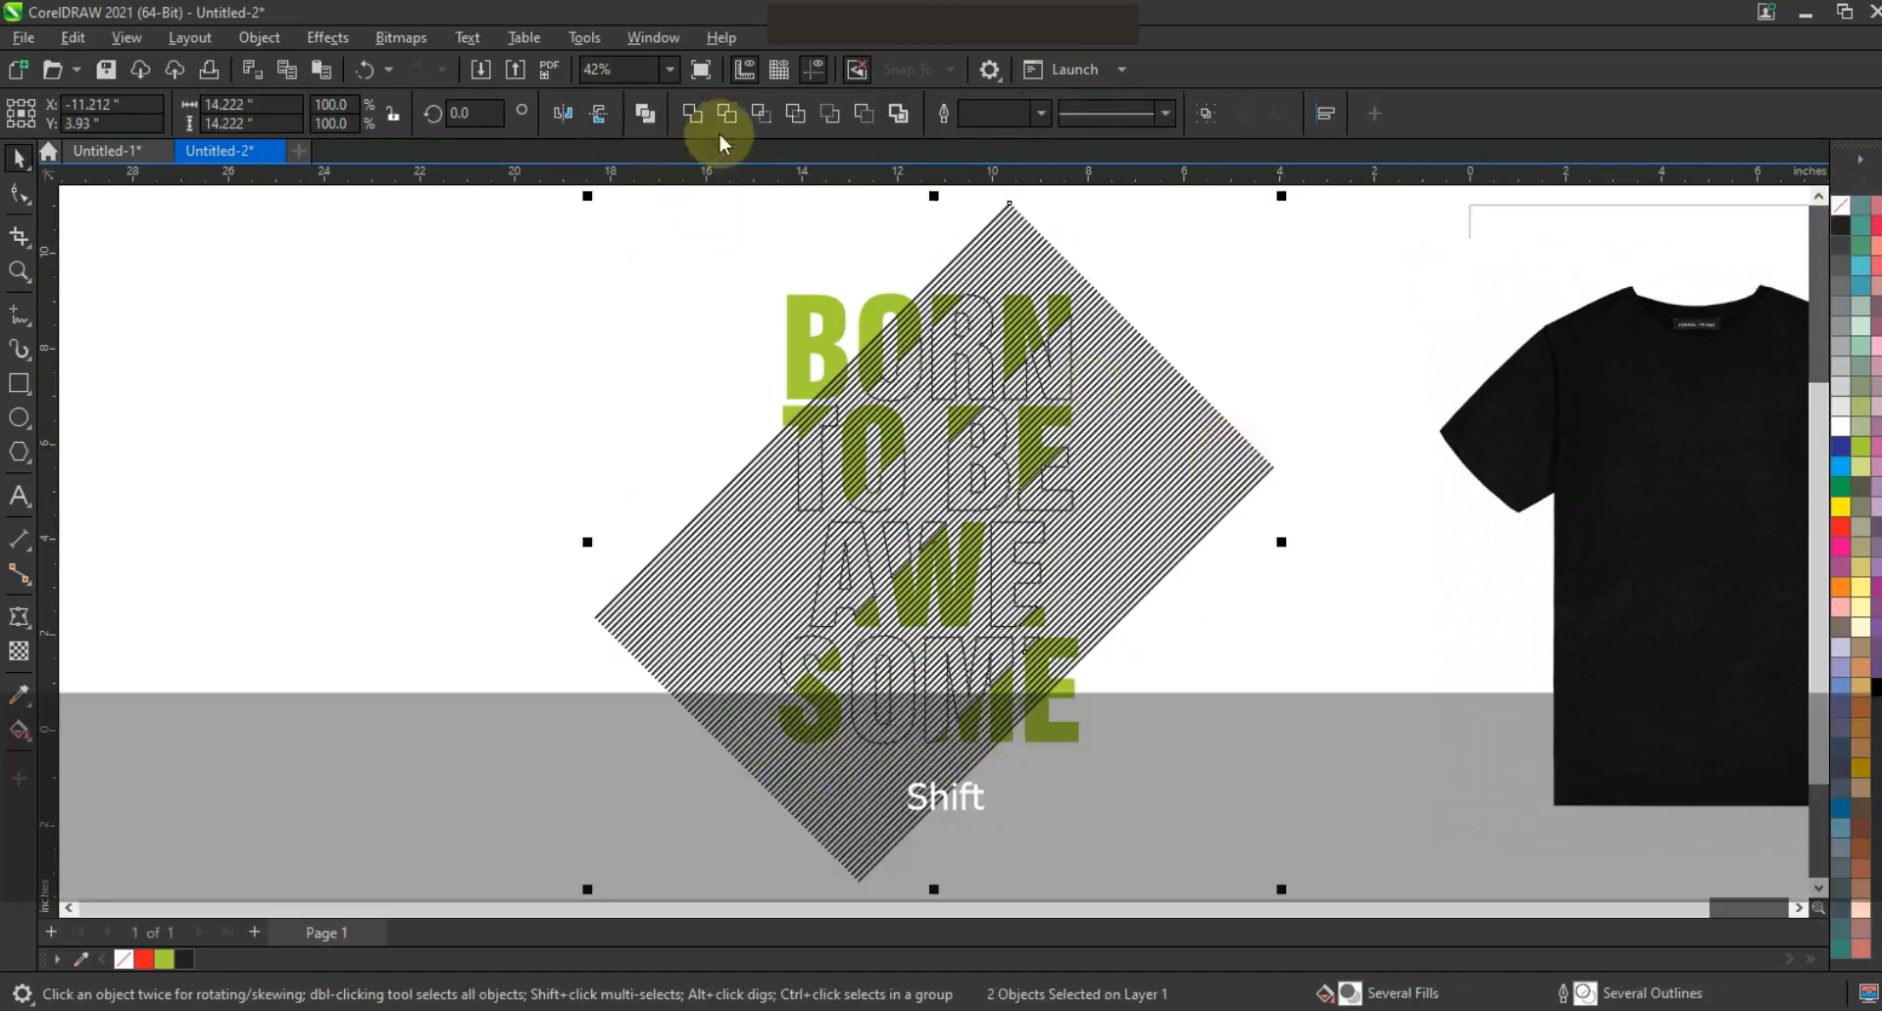
left_click(762, 117)
Delete the leftover line pattern and the outlined lettering, keeping only the line-filled pieces from the intersection.
left_click(516, 294)
left_click(1225, 510)
key("Delete")
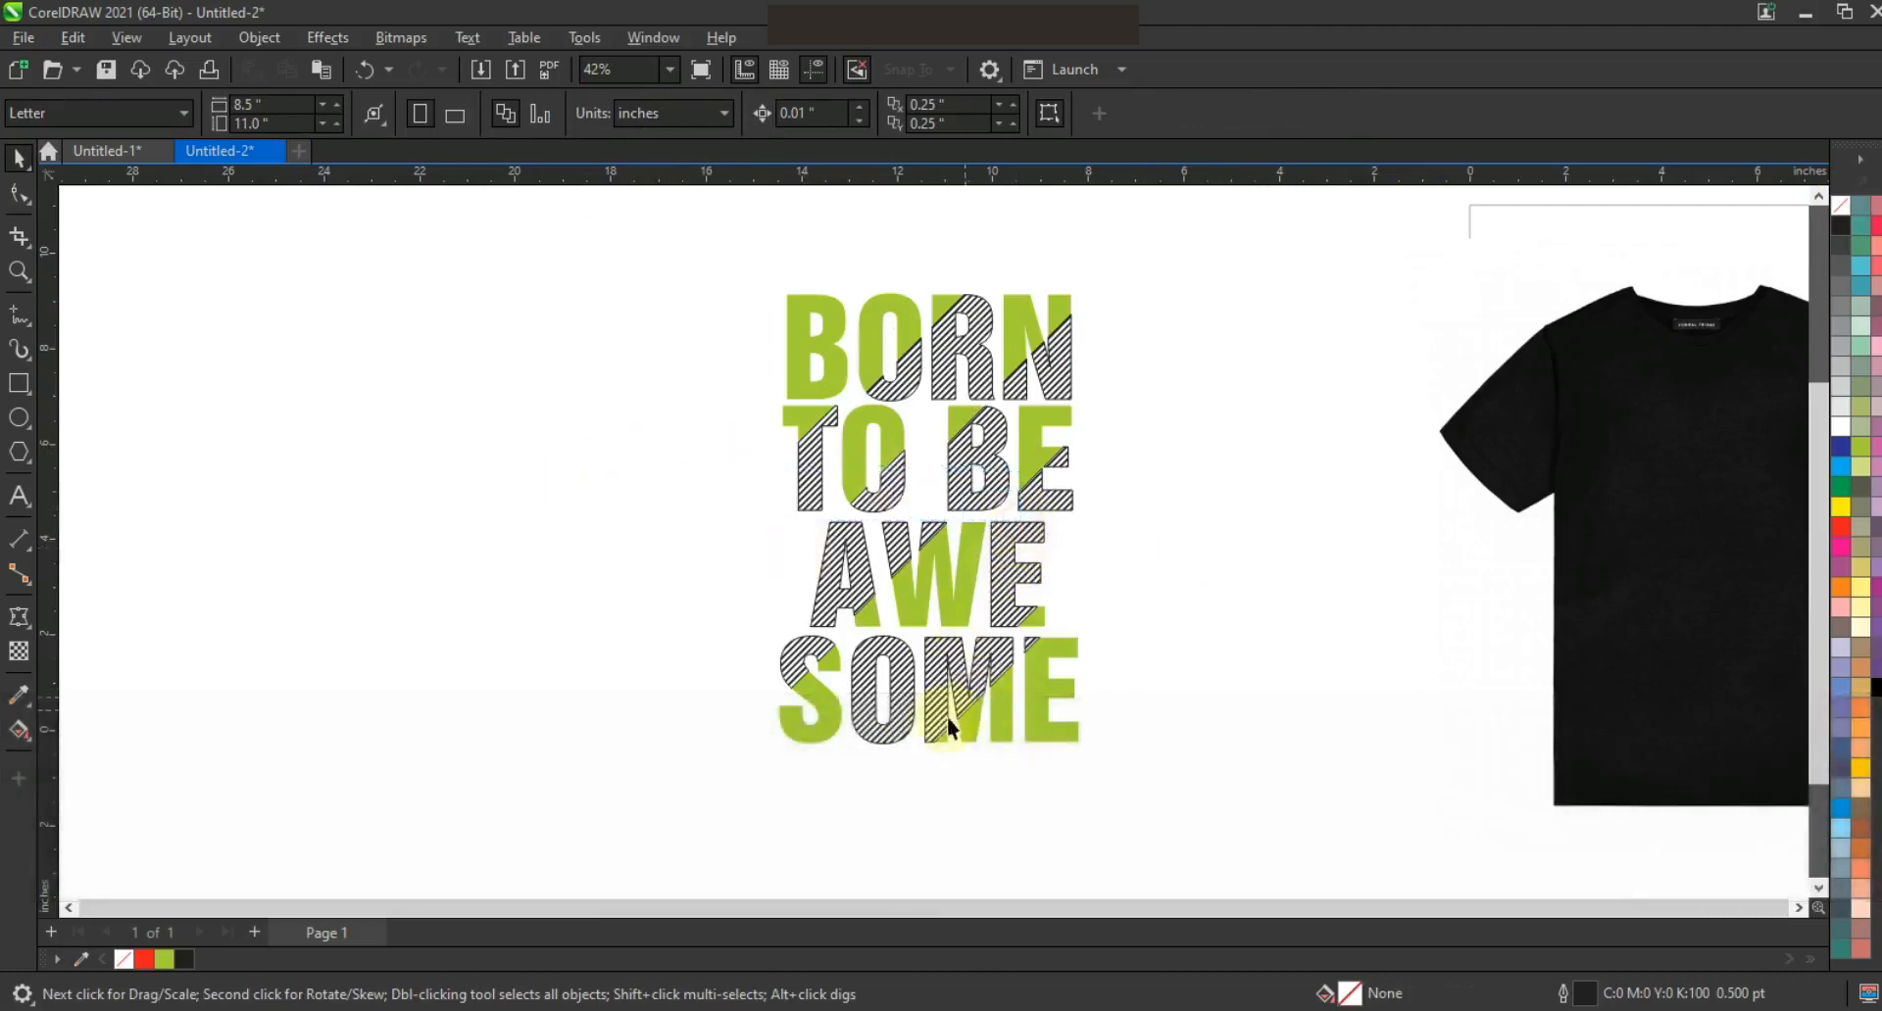
left_click_drag(925, 744, 482, 754)
key("Delete")
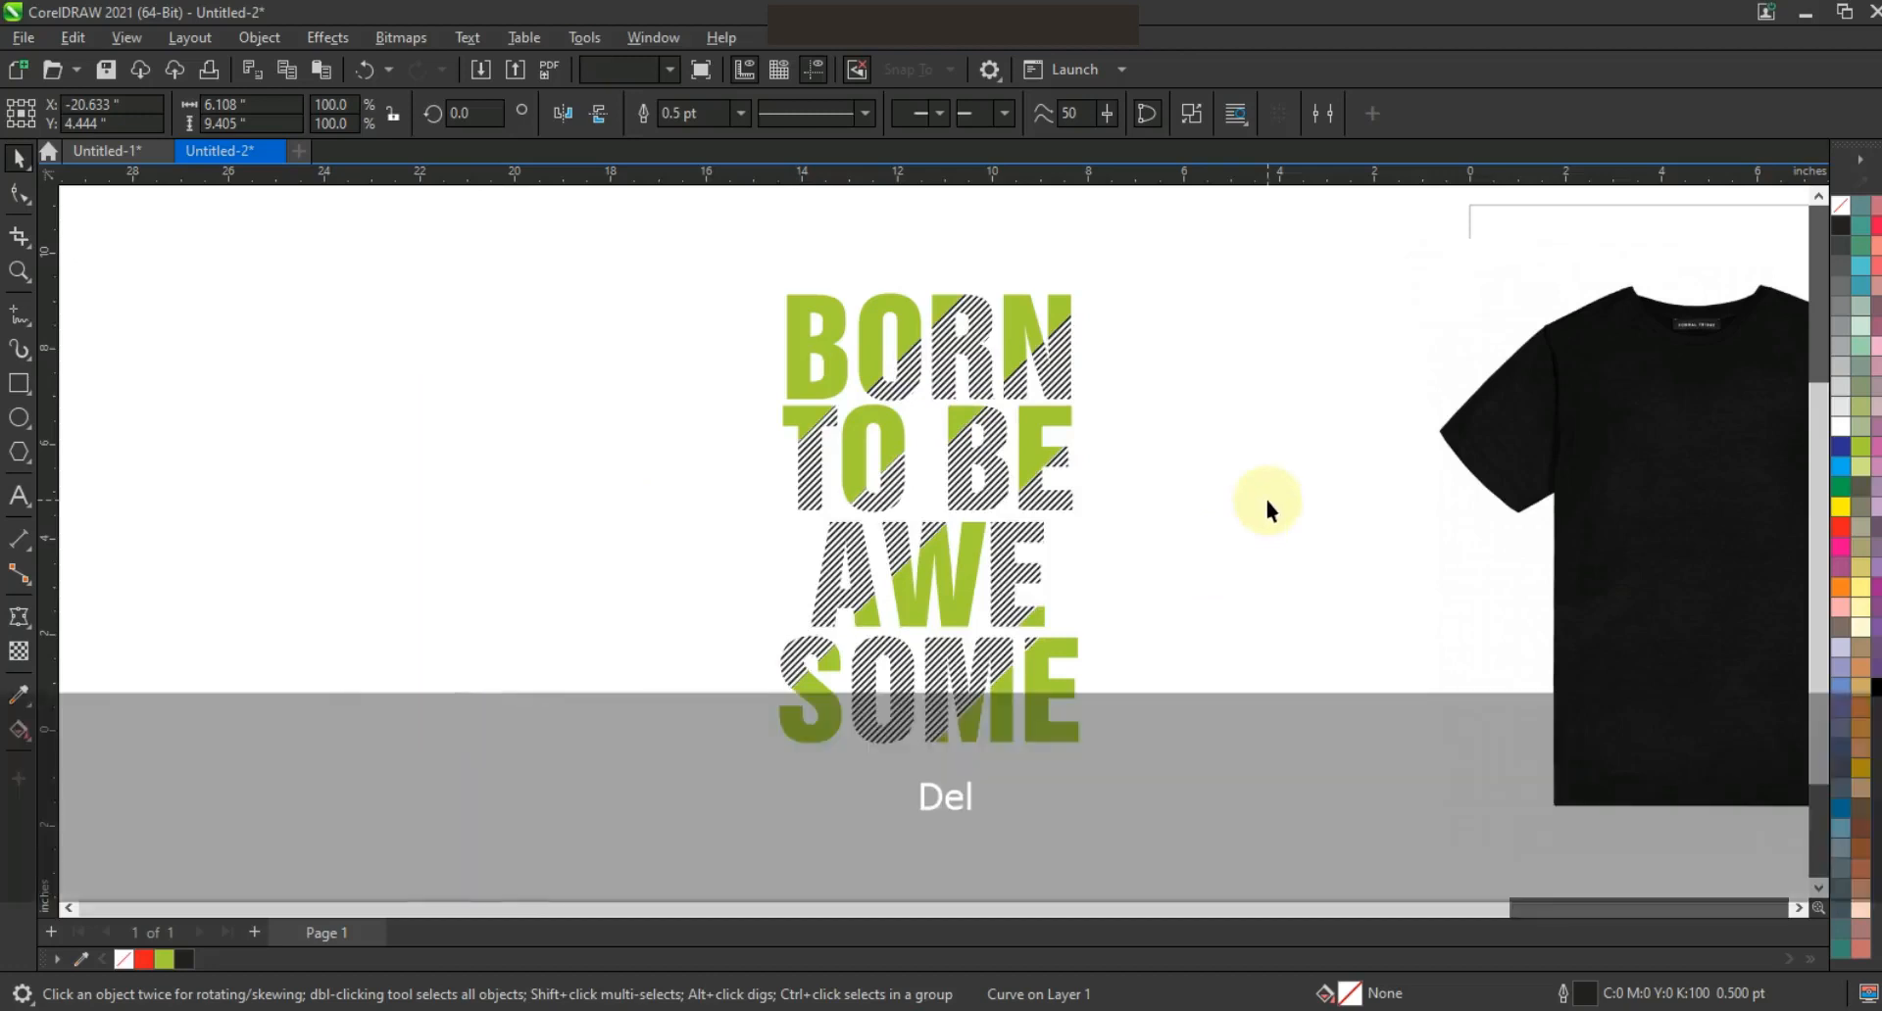
Fill the line-patterned pieces with white, and place the whole lettering on the T-shirt's chest scaled to about 3.67 by 5.52 inches.
left_click(982, 457)
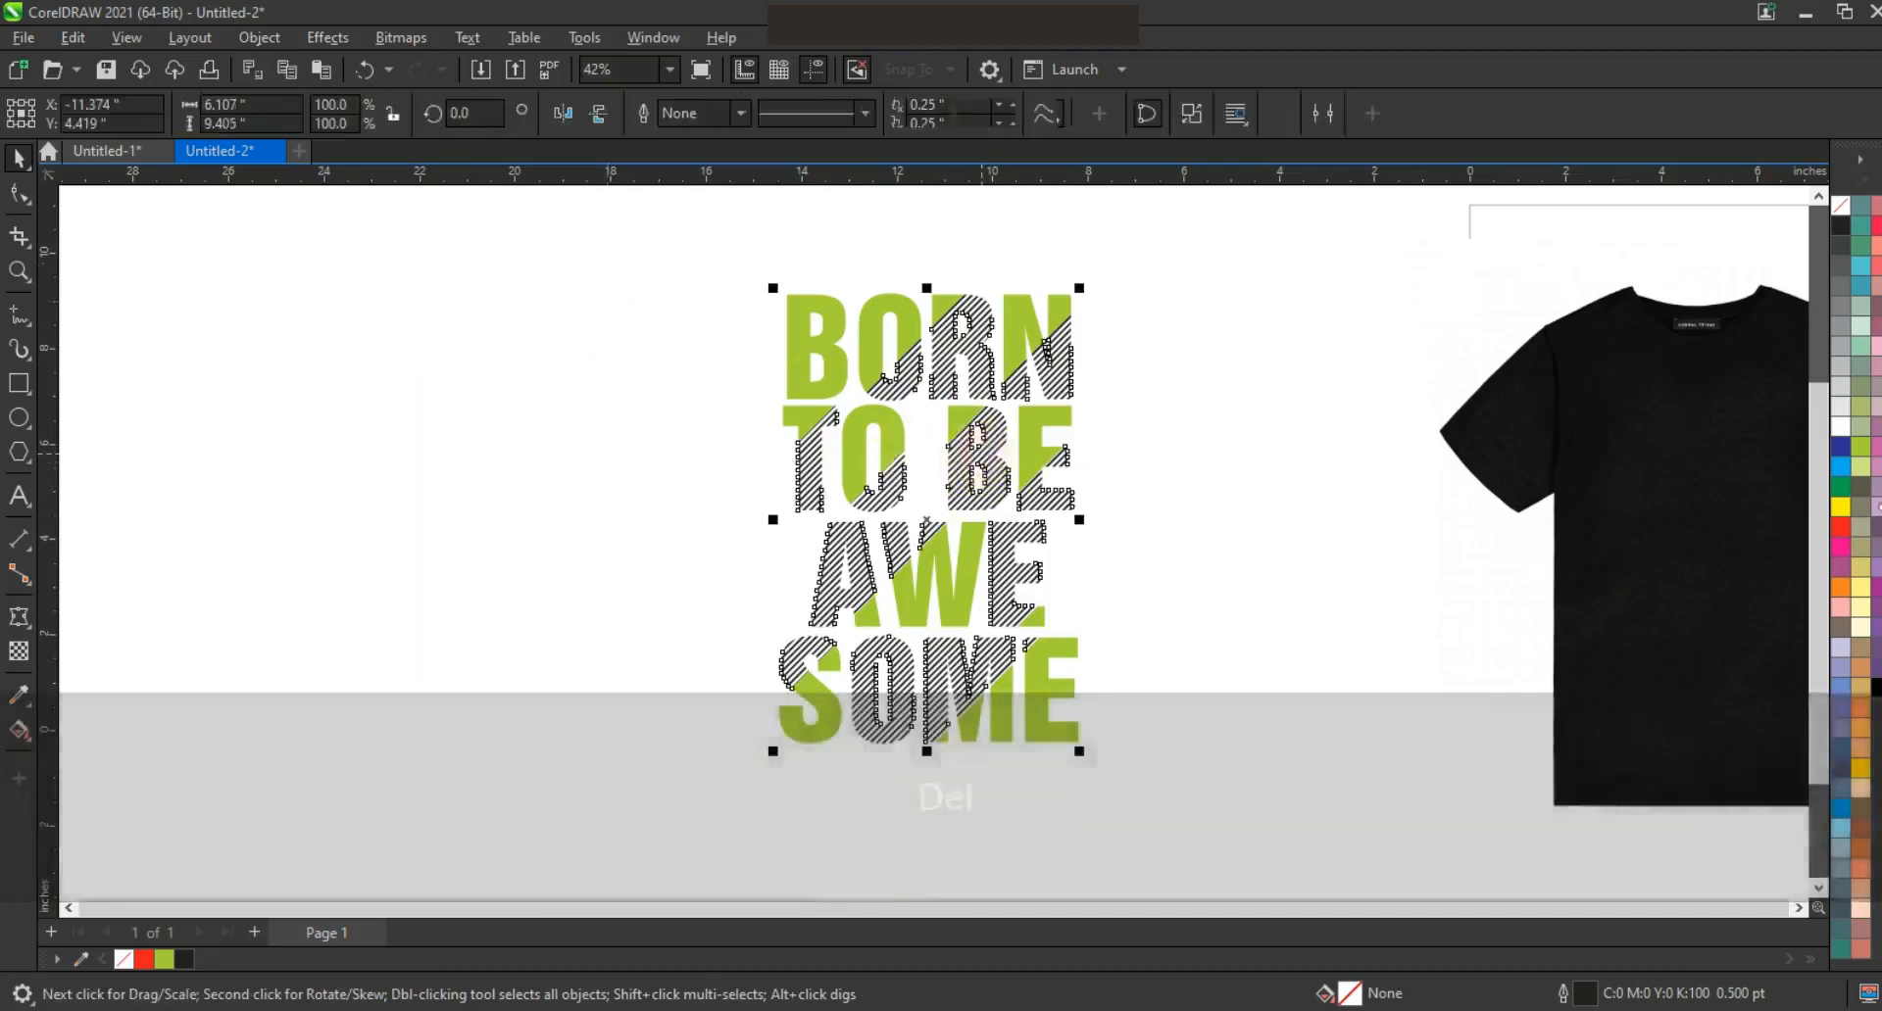
left_click(1841, 426)
left_click(1188, 805)
key("F3")
left_click_drag(991, 613, 1367, 633)
left_click_drag(1399, 718, 1368, 672)
left_click_drag(1335, 600, 1351, 585)
key("shift+F2")
key("Escape")
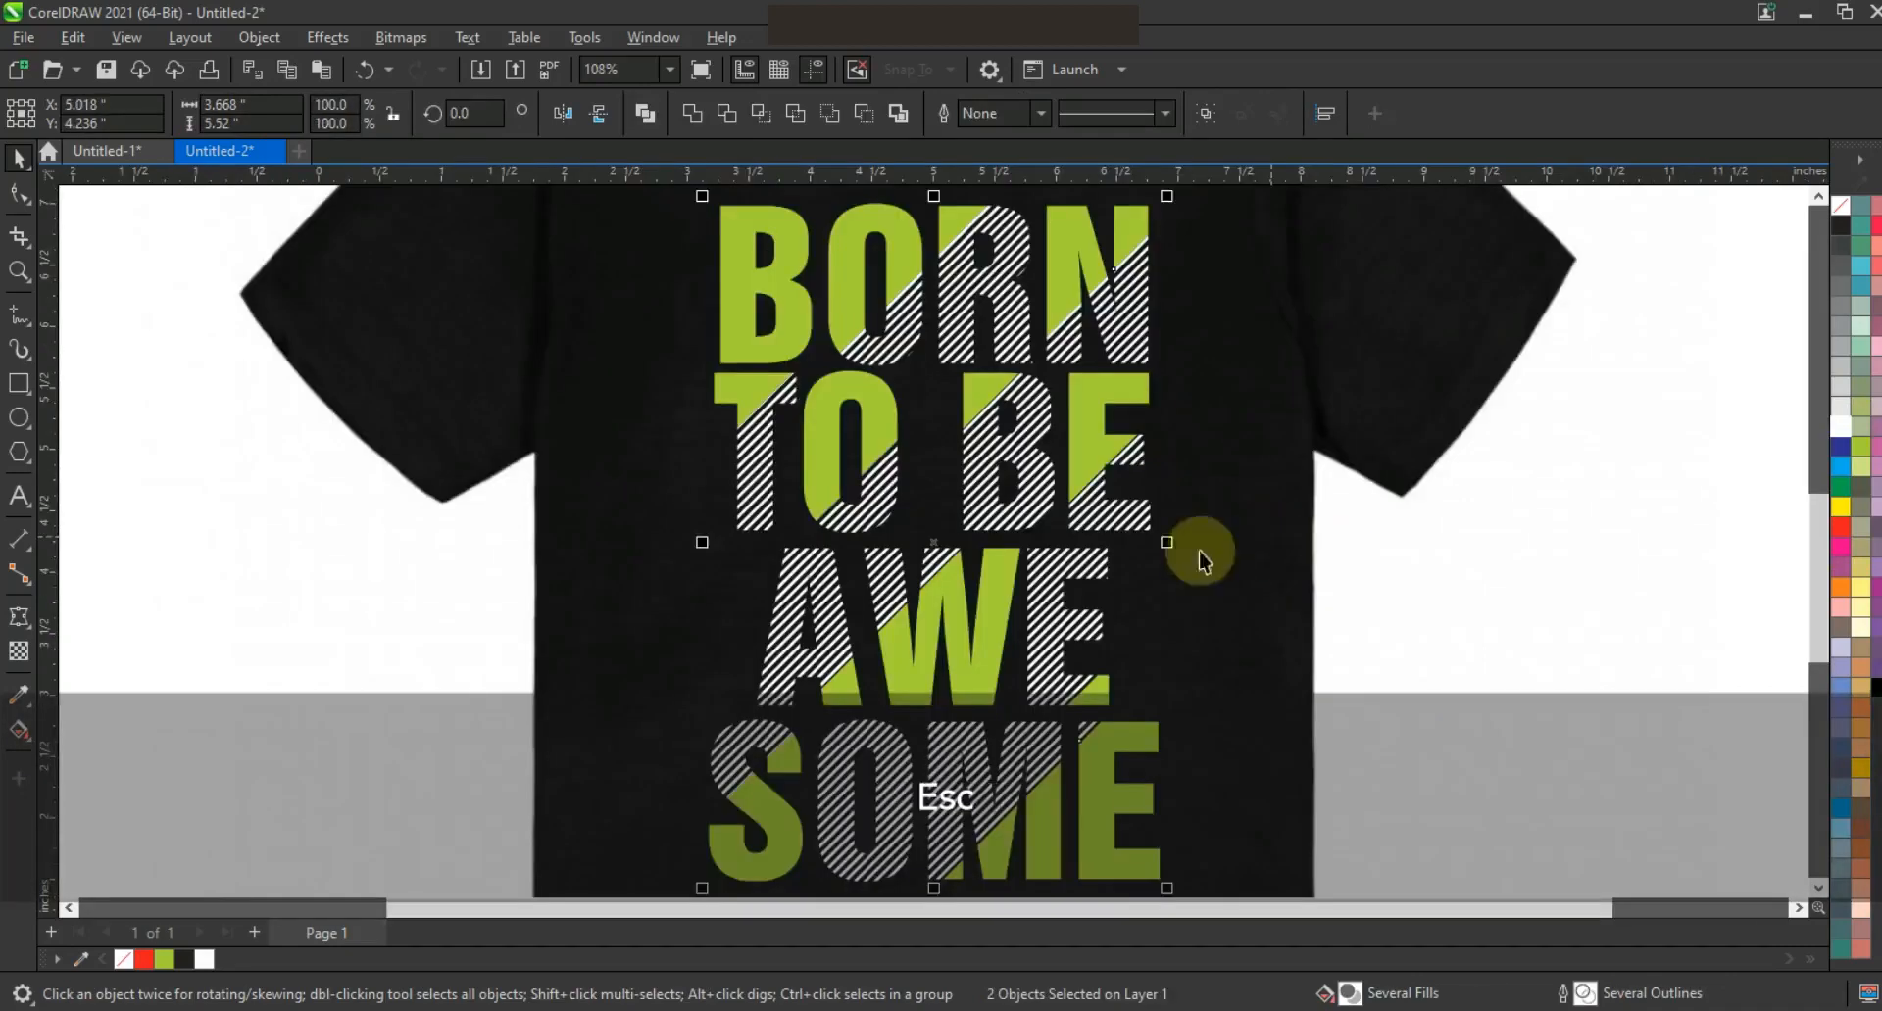
Break the white line pattern apart into individual stripes.
left_click(1116, 331)
left_click(1575, 432)
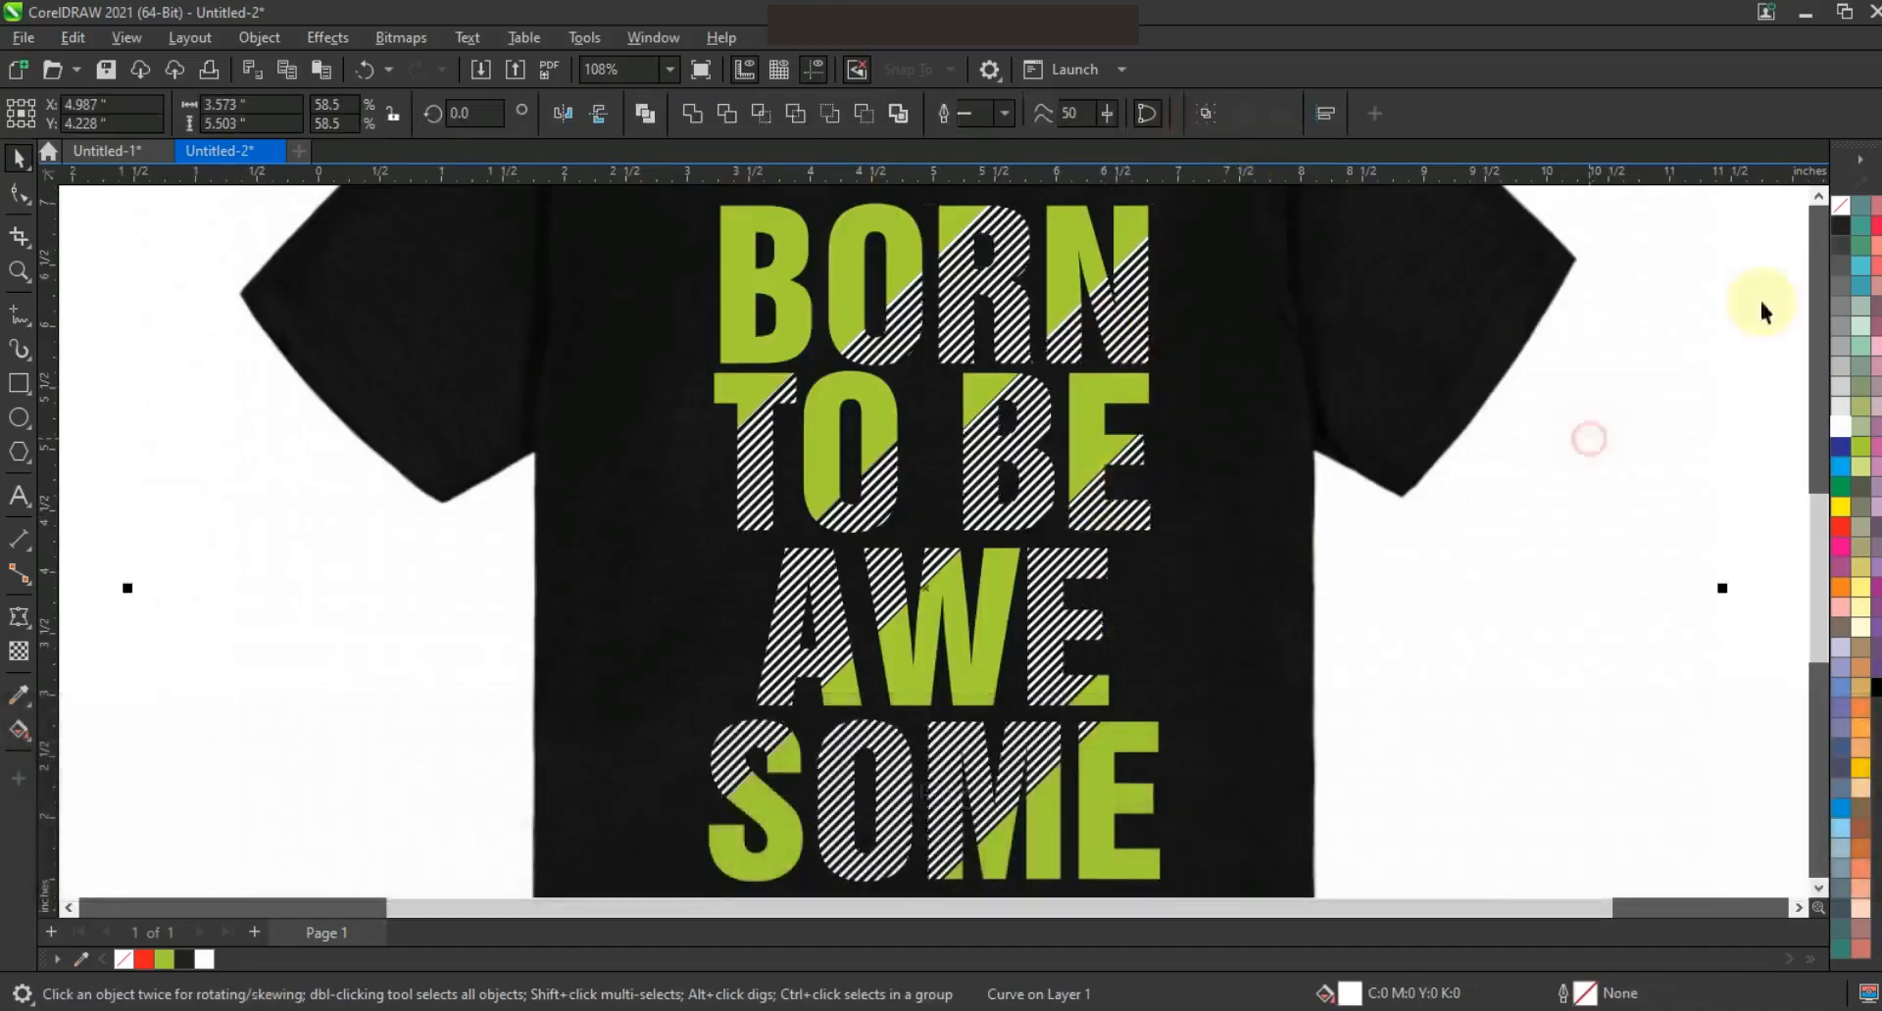
left_click(1819, 196)
Shift individual white stripes diagonally past the letter edges in the O, R and N of BORN.
left_click(1145, 480)
scroll(1152, 451, "up", 5)
left_click_drag(1159, 441, 1171, 429)
left_click_drag(893, 415, 929, 407)
left_click_drag(715, 318, 742, 290)
left_click_drag(655, 451, 630, 475)
left_click_drag(443, 458, 408, 492)
left_click_drag(391, 390, 358, 422)
left_click_drag(424, 485, 422, 487)
left_click_drag(171, 474, 159, 487)
left_click_drag(282, 286, 302, 266)
key("F3")
key("Escape")
Shift several white stripes diagonally past the letter edges in the words TO BE.
left_click_drag(201, 672, 180, 755)
left_click(478, 737)
left_click_drag(744, 664, 621, 745)
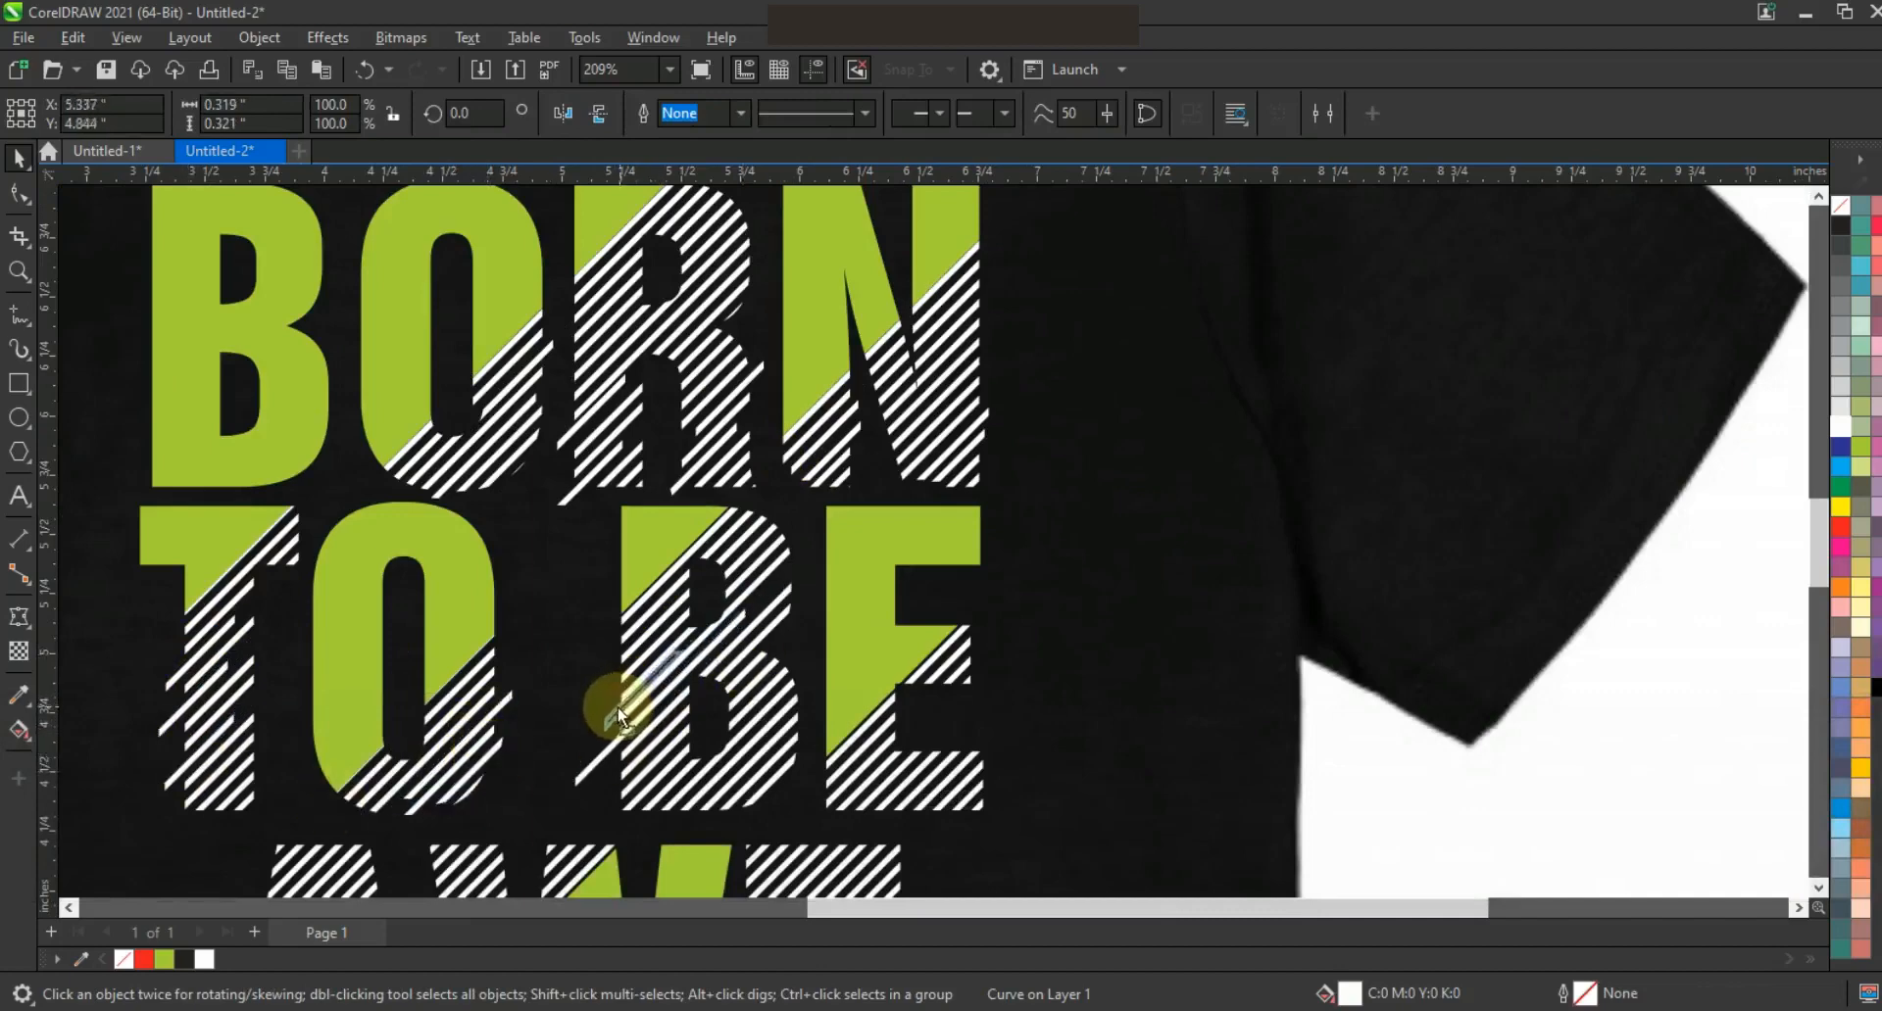
left_click_drag(957, 659, 978, 647)
left_click_drag(958, 769, 984, 802)
key("Escape")
Shift white stripes diagonally out of the A of AWE and the S of SOME.
scroll(899, 627, "down", 1)
left_click(615, 779)
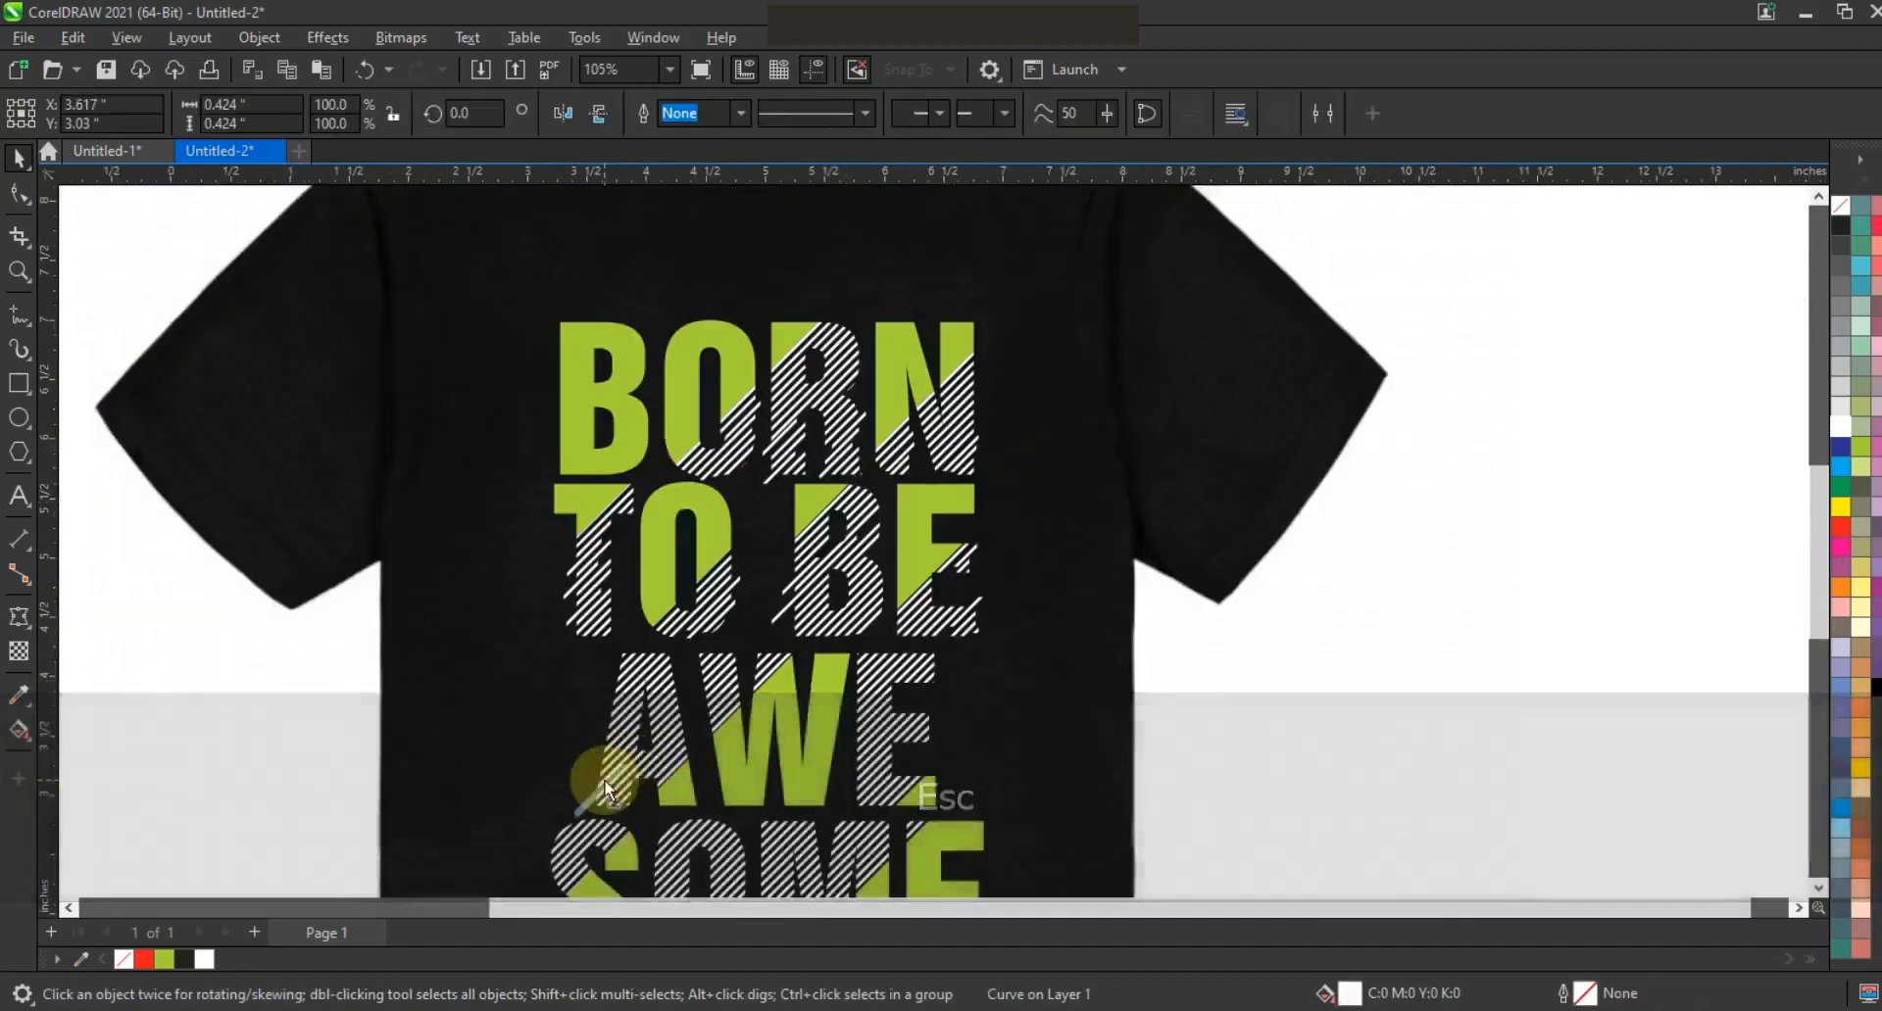
key("F3")
key("F3")
left_click(1059, 253)
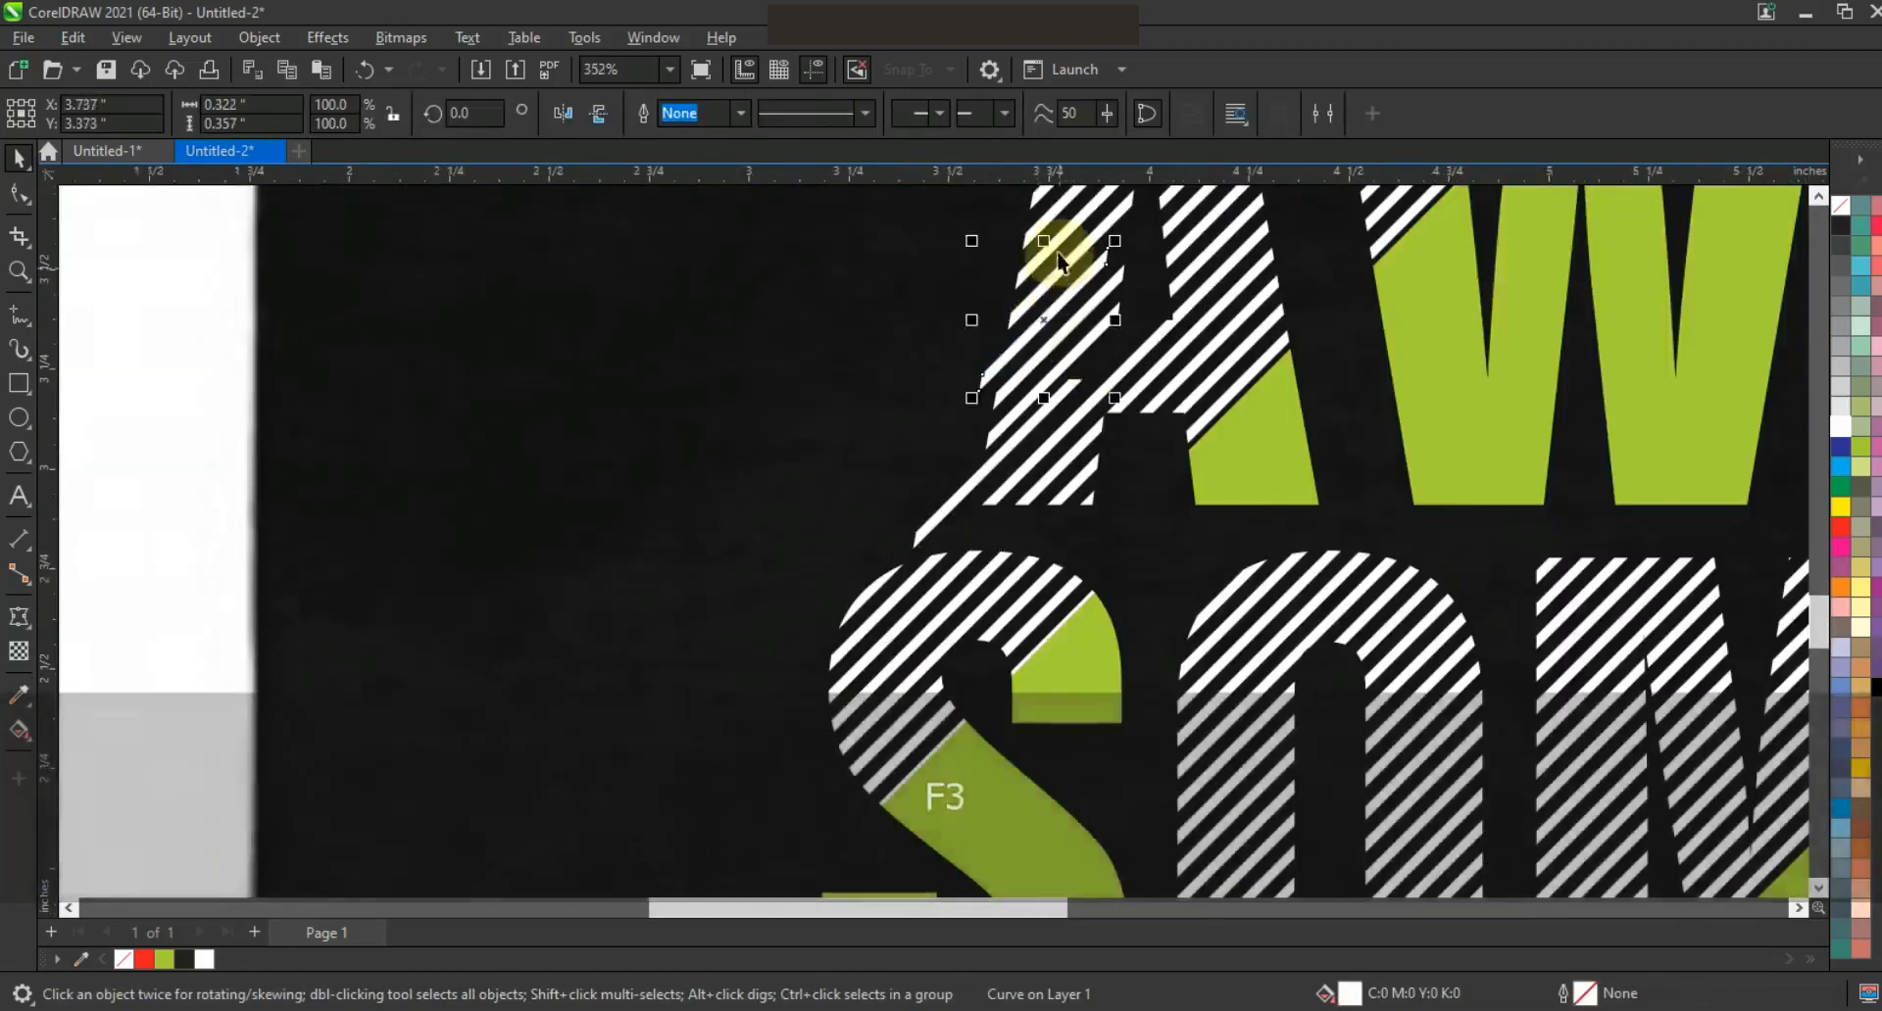
left_click(895, 758)
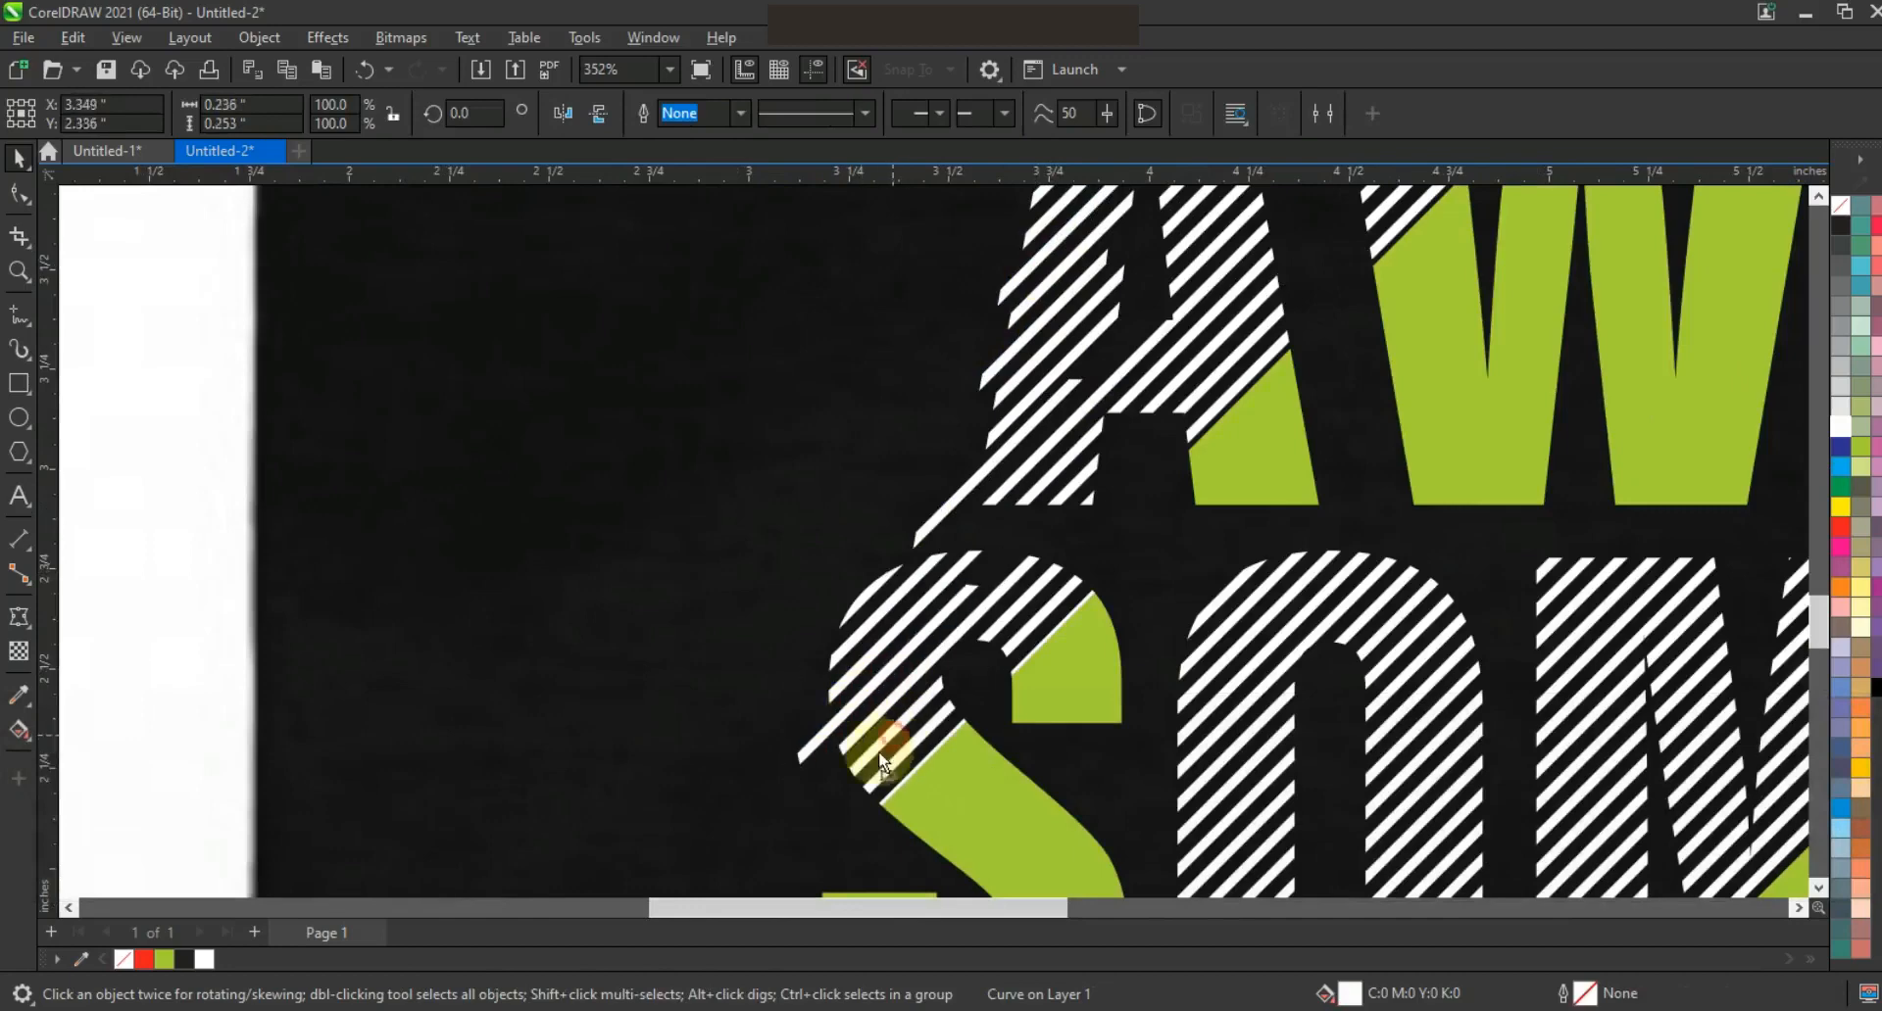
left_click_drag(856, 772, 857, 779)
key("F3")
key("Escape")
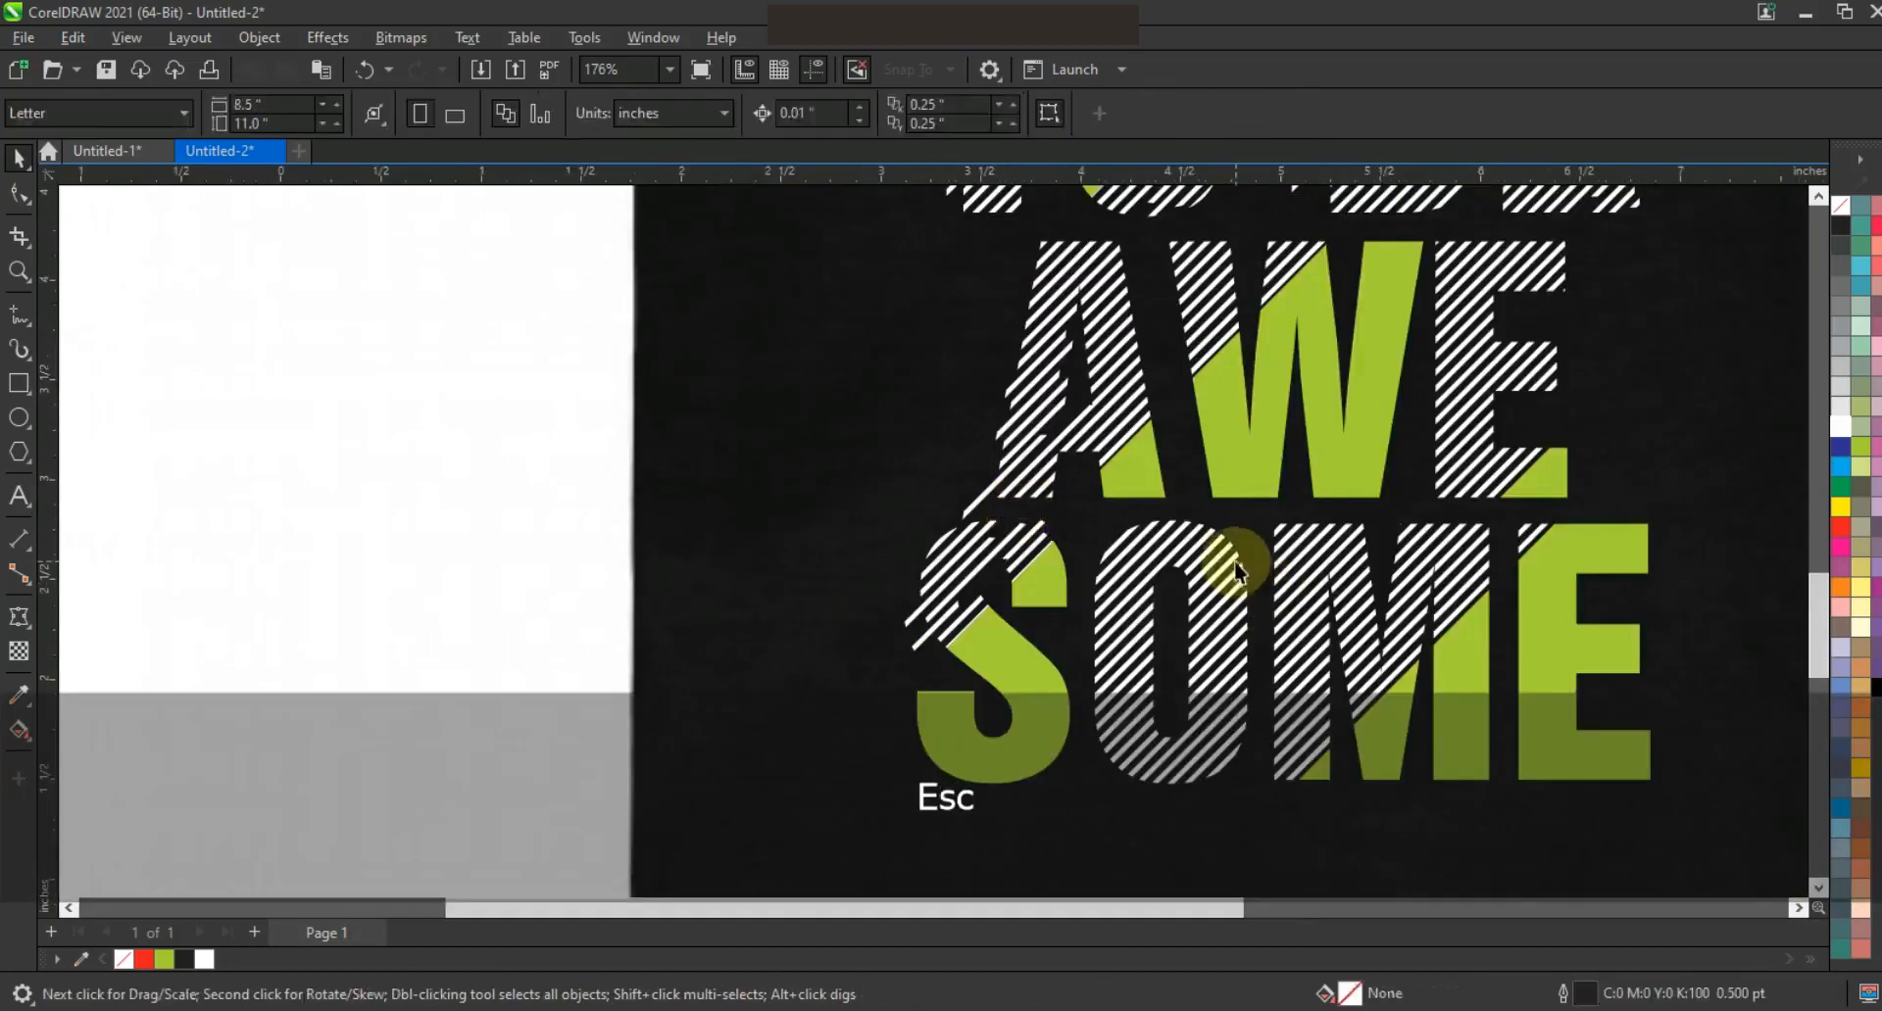
Shift white stripes diagonally in the O and M of SOME and the E of AWE.
left_click(1126, 725)
left_click(1296, 681)
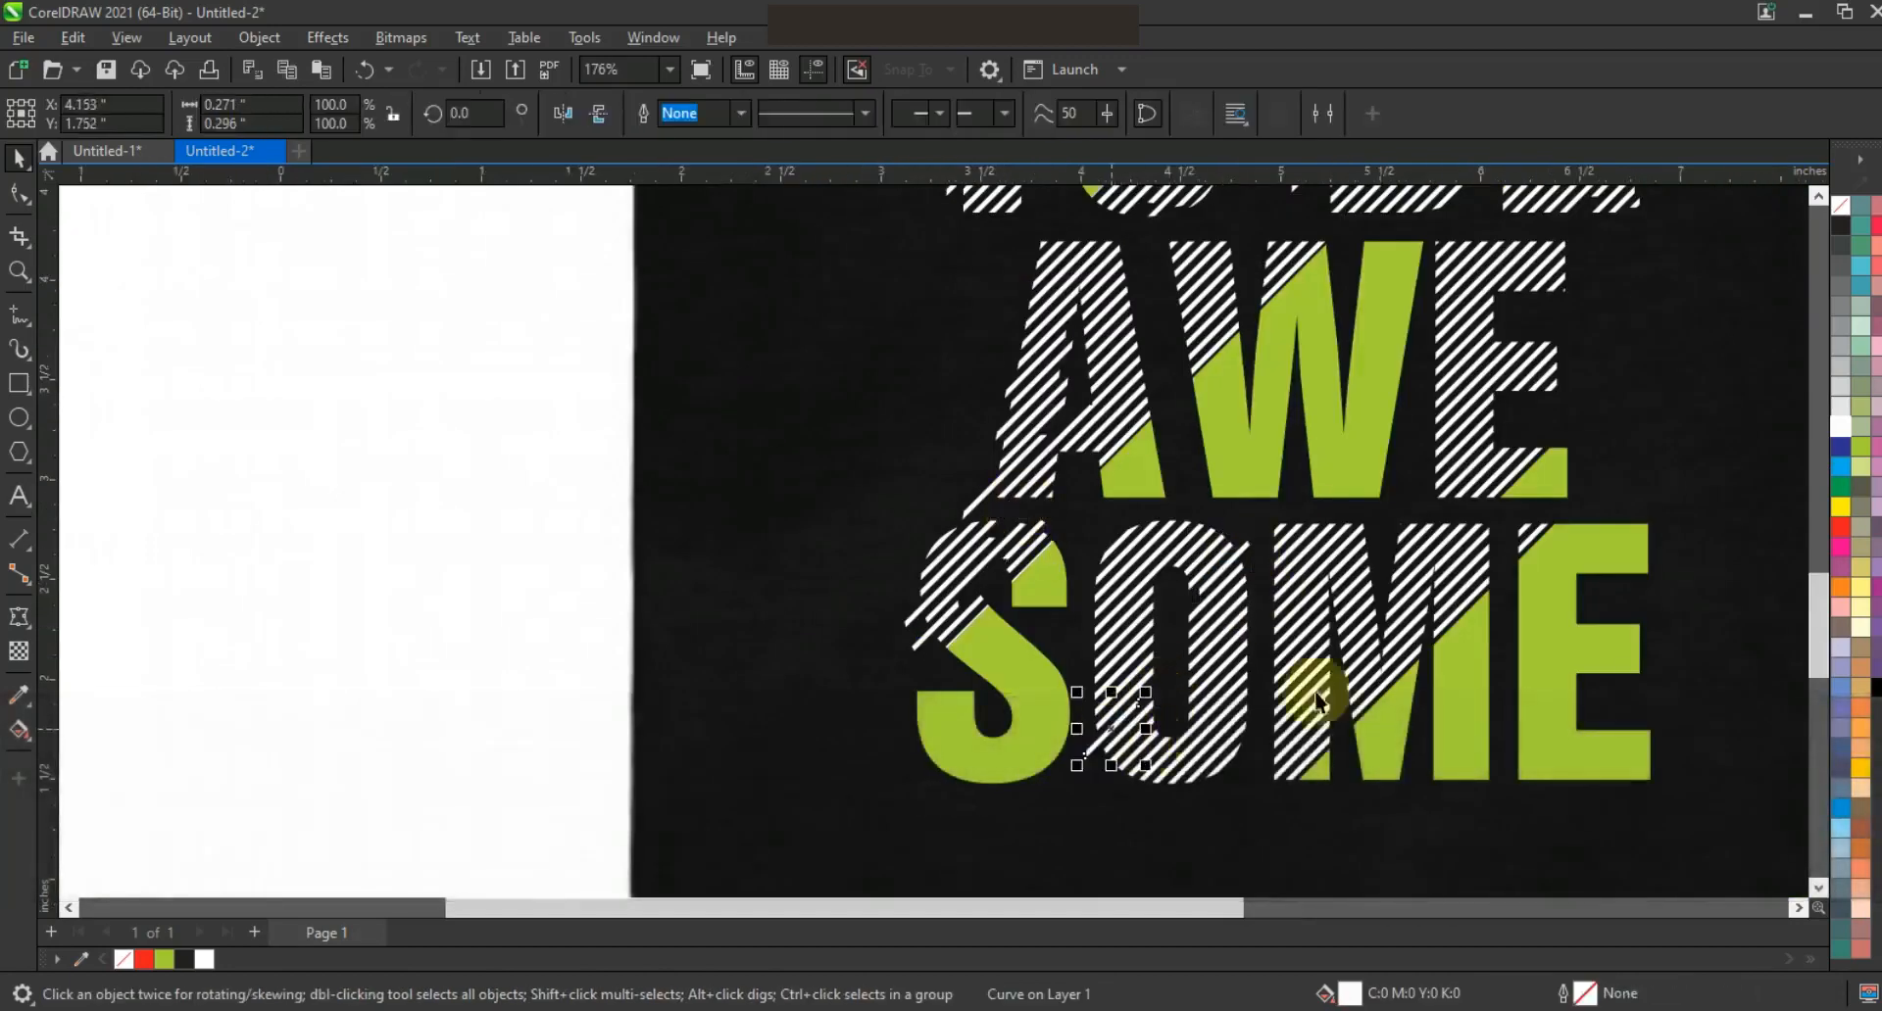
left_click(1489, 537)
left_click_drag(1467, 457, 1450, 473)
left_click_drag(1515, 345, 1450, 280)
scroll(1182, 615, "down", 2)
key("Escape")
Group all pieces of the lettering and center the group horizontally on the T-shirt.
left_click_drag(872, 284, 1348, 708)
key("ctrl+z")
left_click_drag(777, 319, 1354, 712)
key("ctrl+g")
left_click(1333, 578, "shift")
key("c")
key("Escape")
Examine the finished lettering on the T-shirt up close and in a full-screen preview.
left_click(1278, 612)
left_click(1378, 603, "shift")
key("shift+F2")
key("Escape")
left_click(18, 272)
left_click_drag(774, 337, 1137, 694)
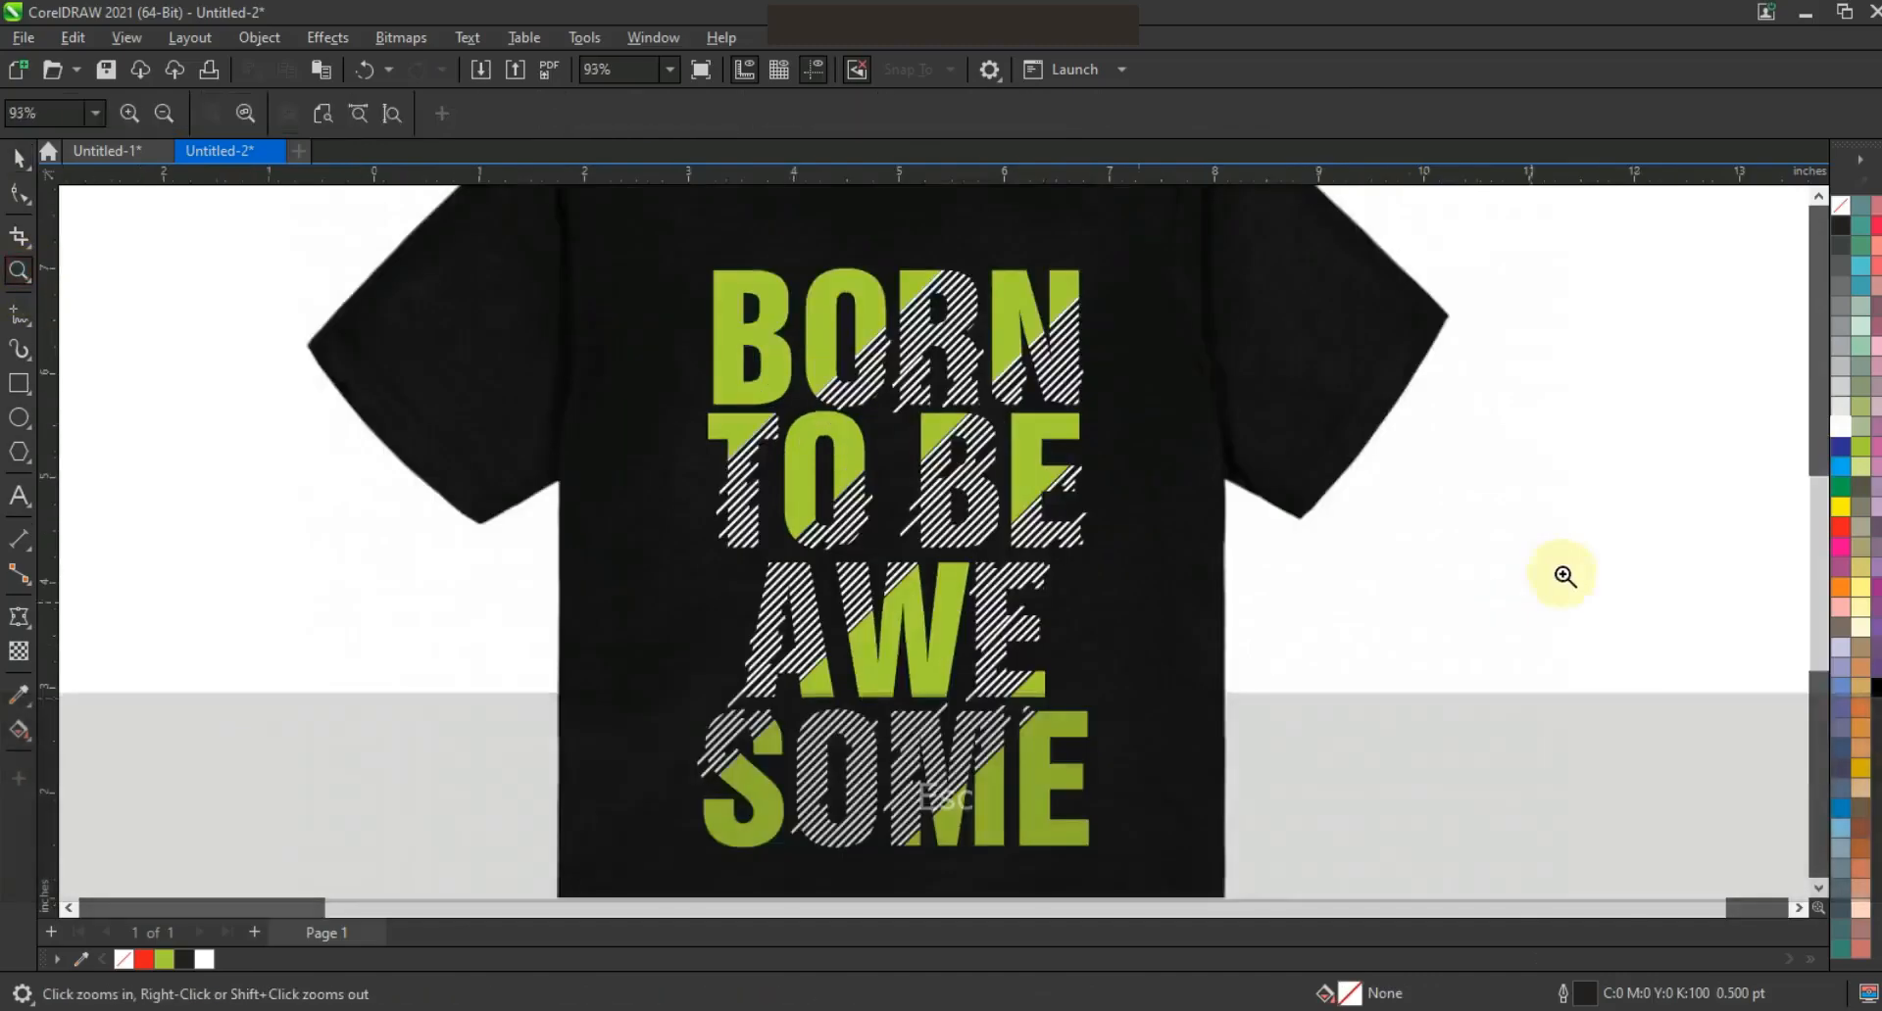
key("F9")
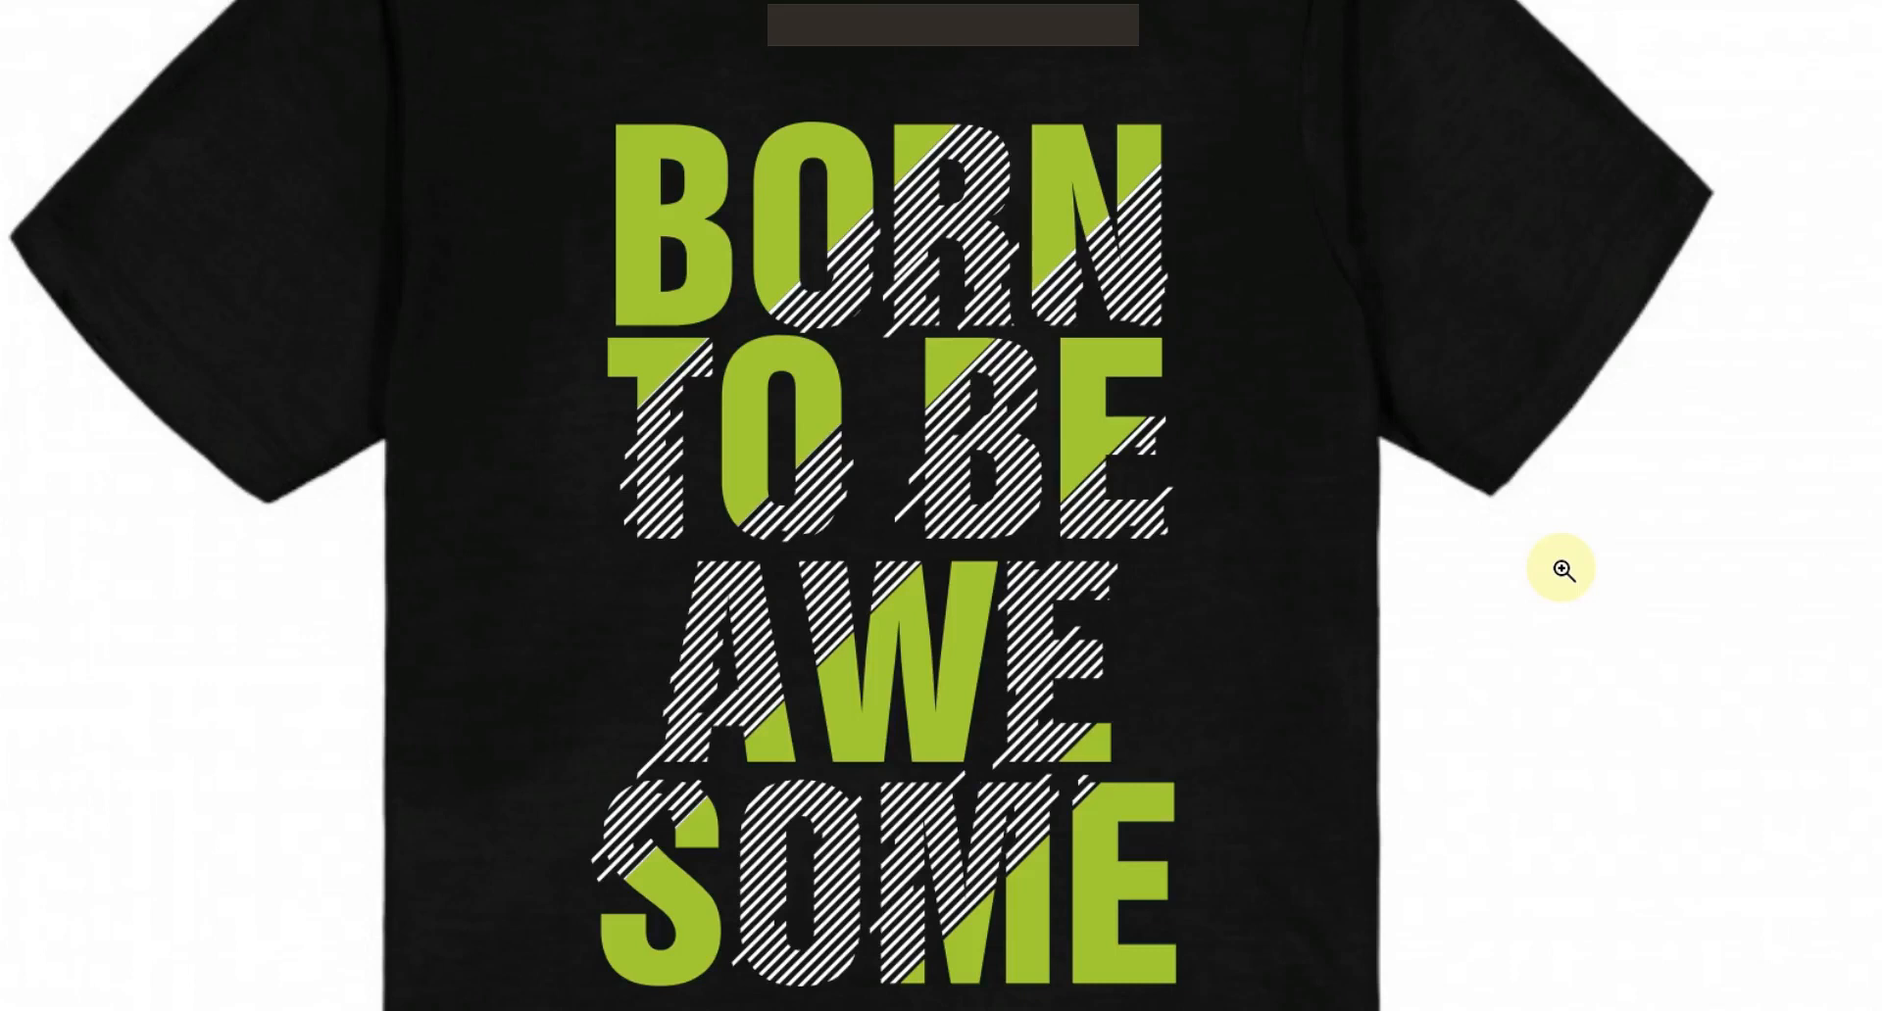
left_click(1259, 570)
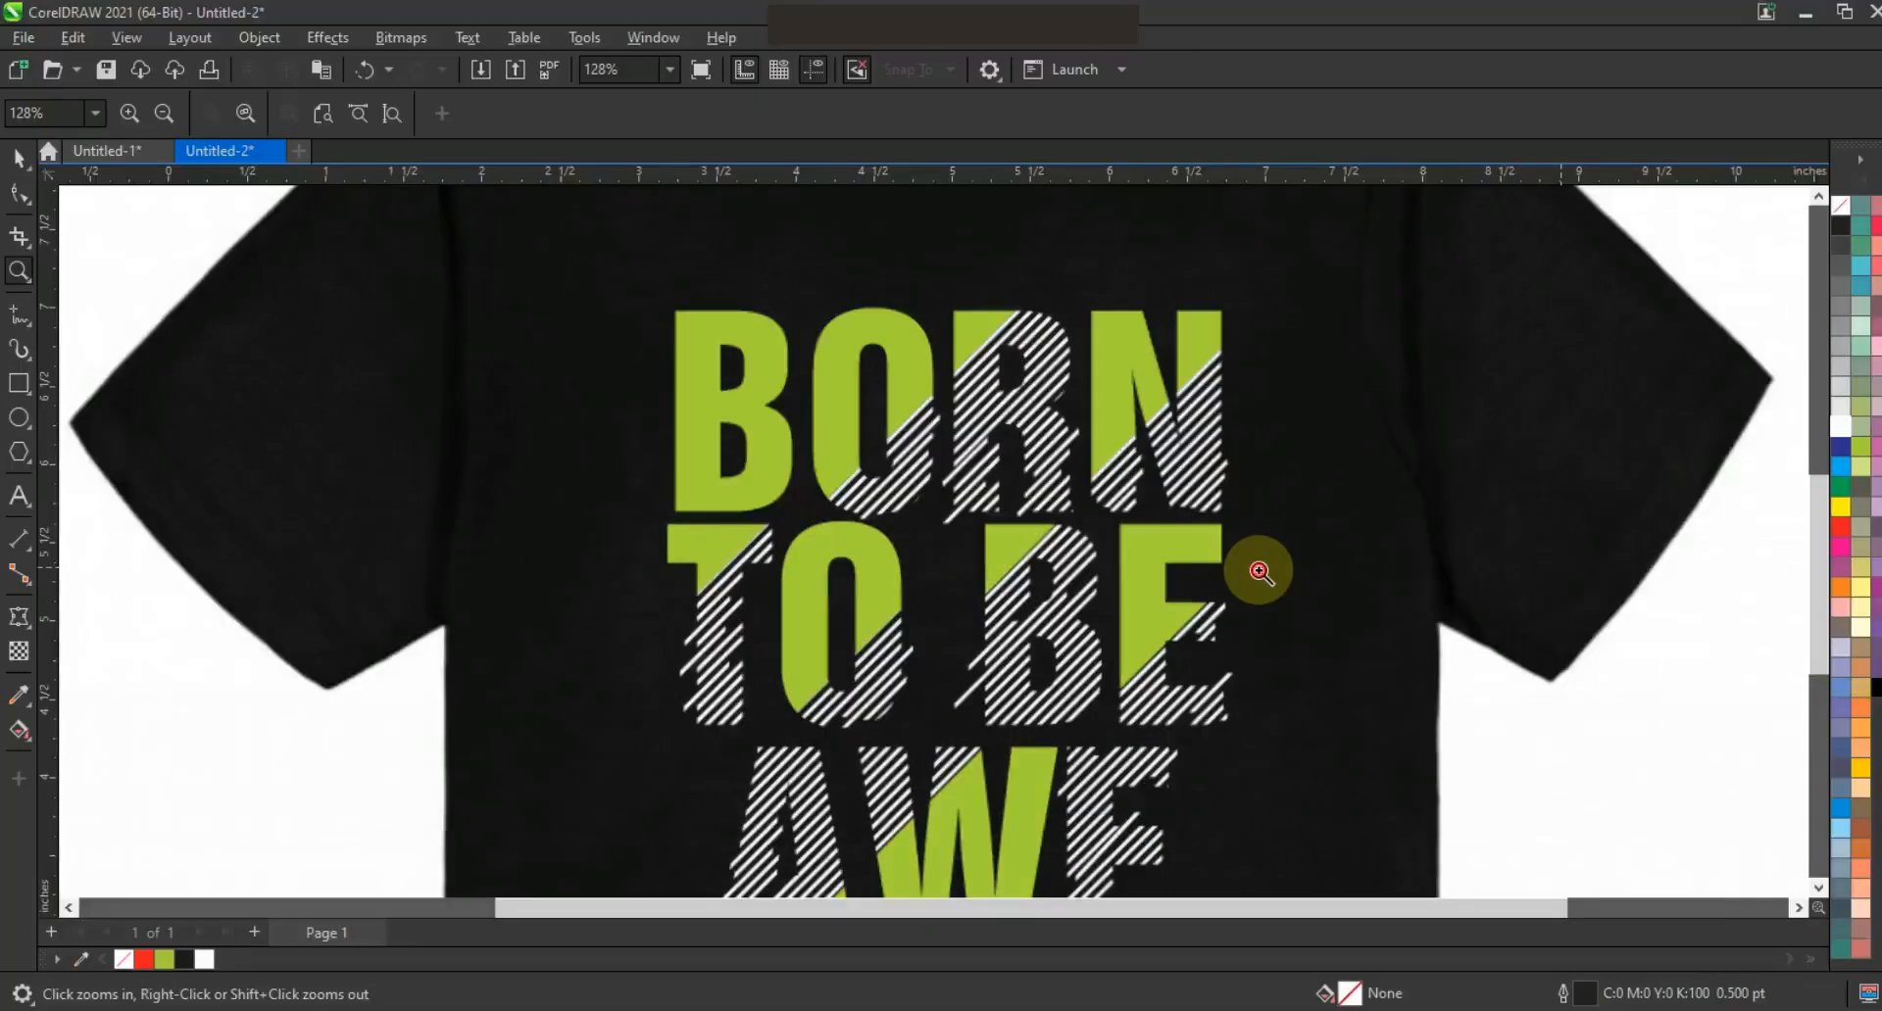
right_click(1259, 570)
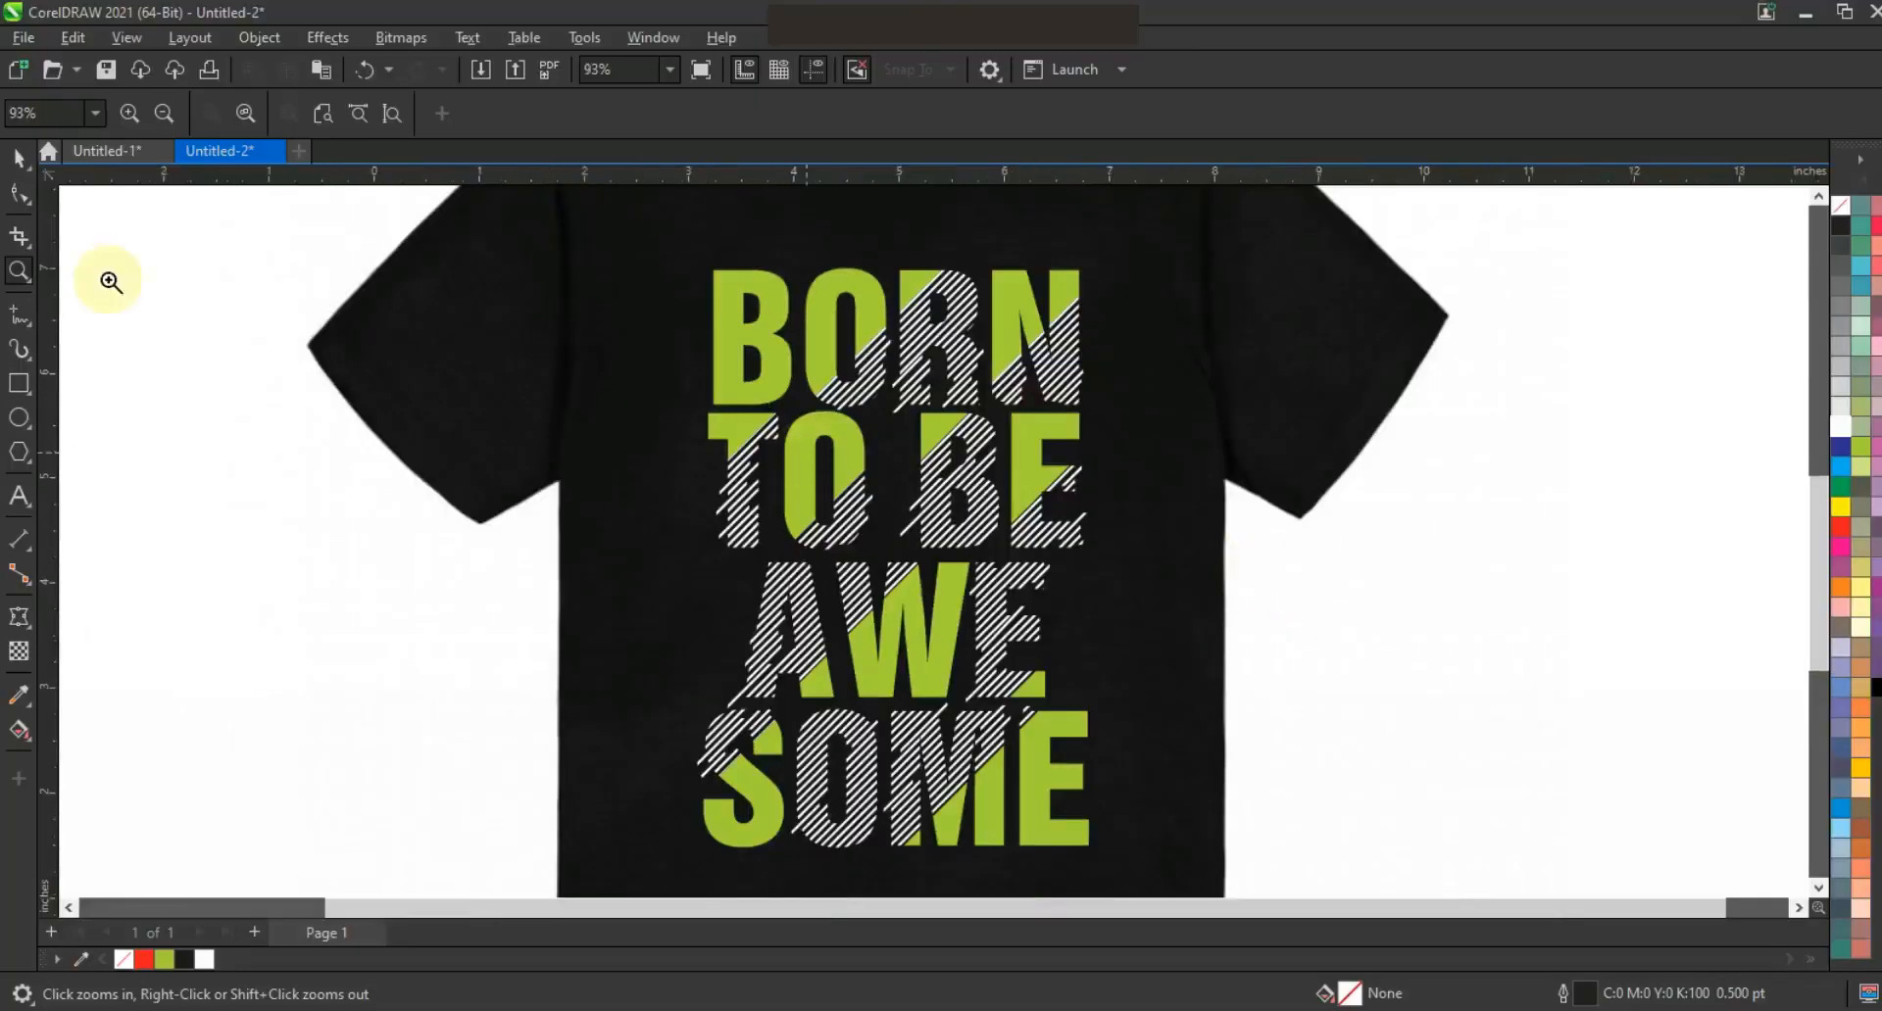
left_click(16, 165)
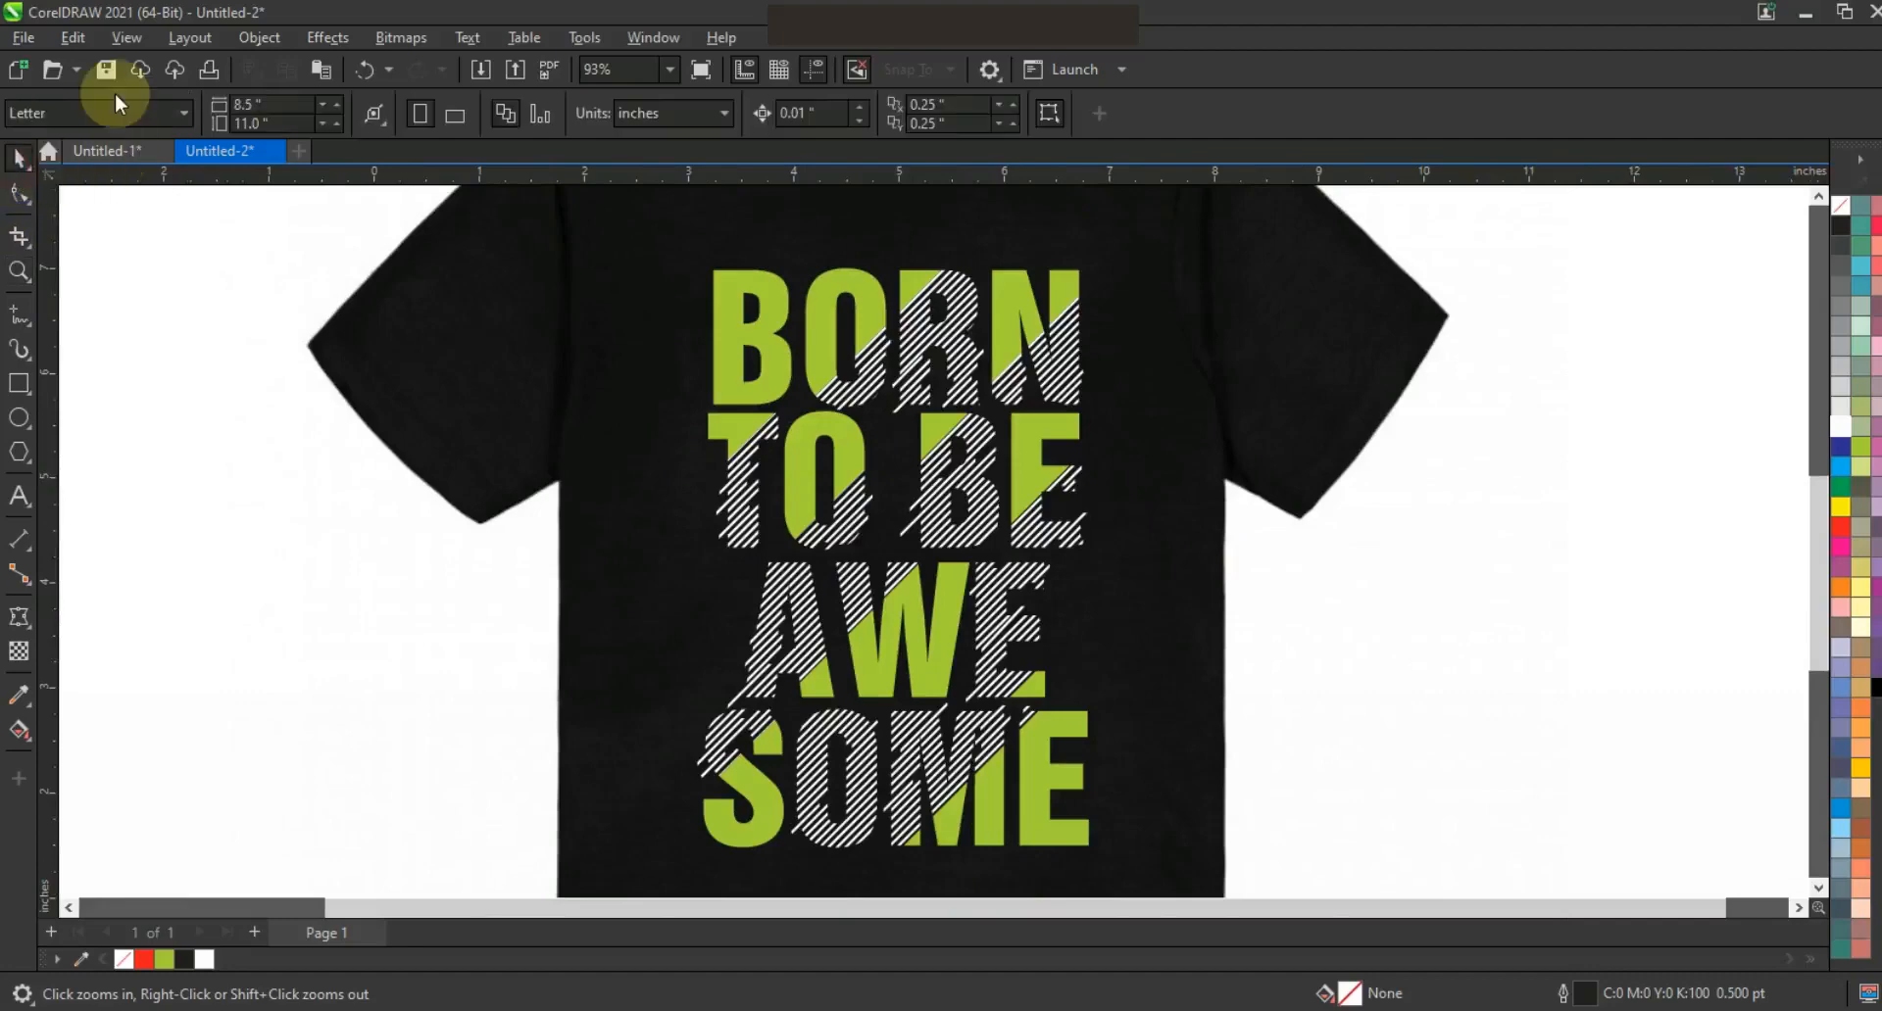